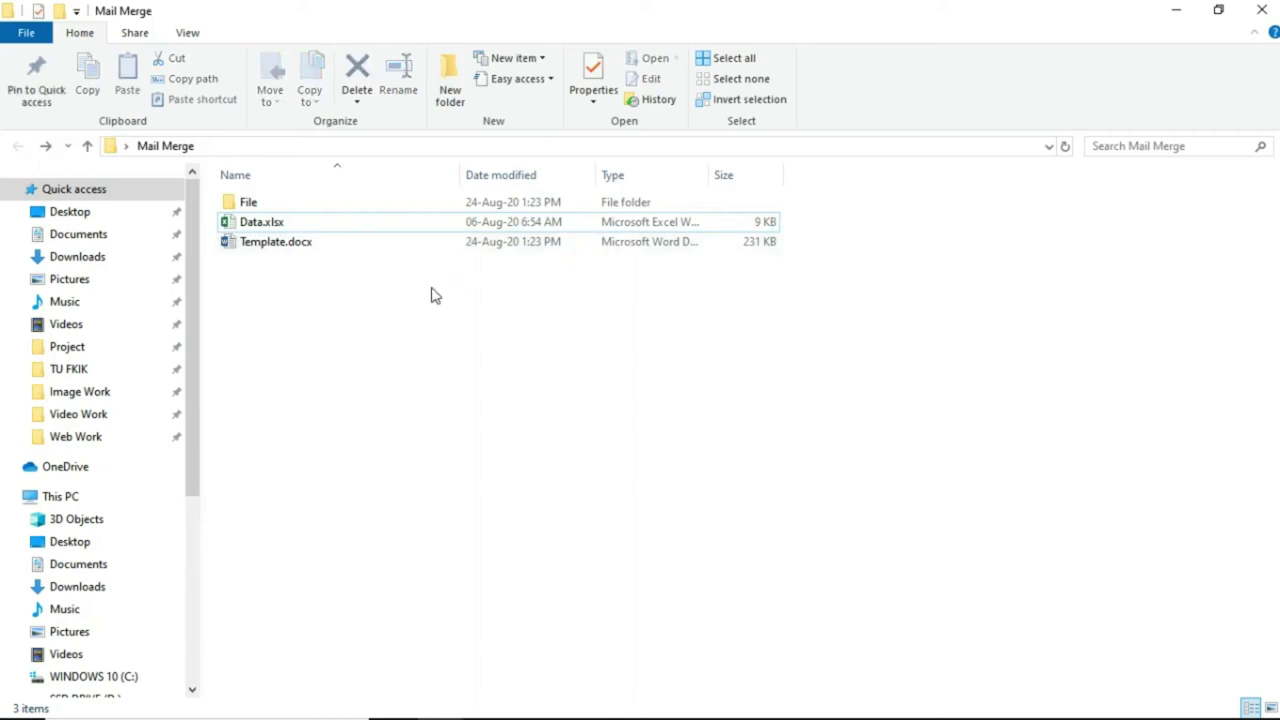
Step: Open Mahasiswa 1.docx from the File folder of generated letters
{"action": "left_click", "coordinate": [273, 204]}
{"action": "double_click", "coordinate": [273, 206]}
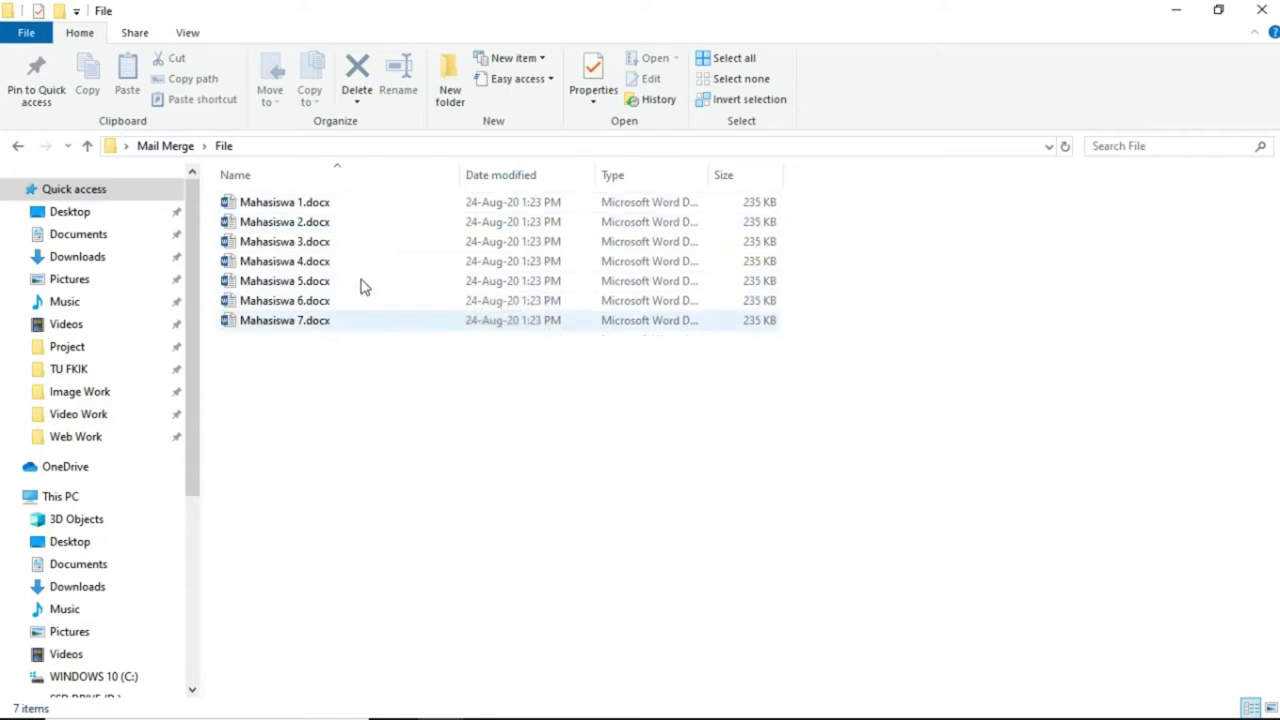
{"action": "left_click", "coordinate": [307, 207]}
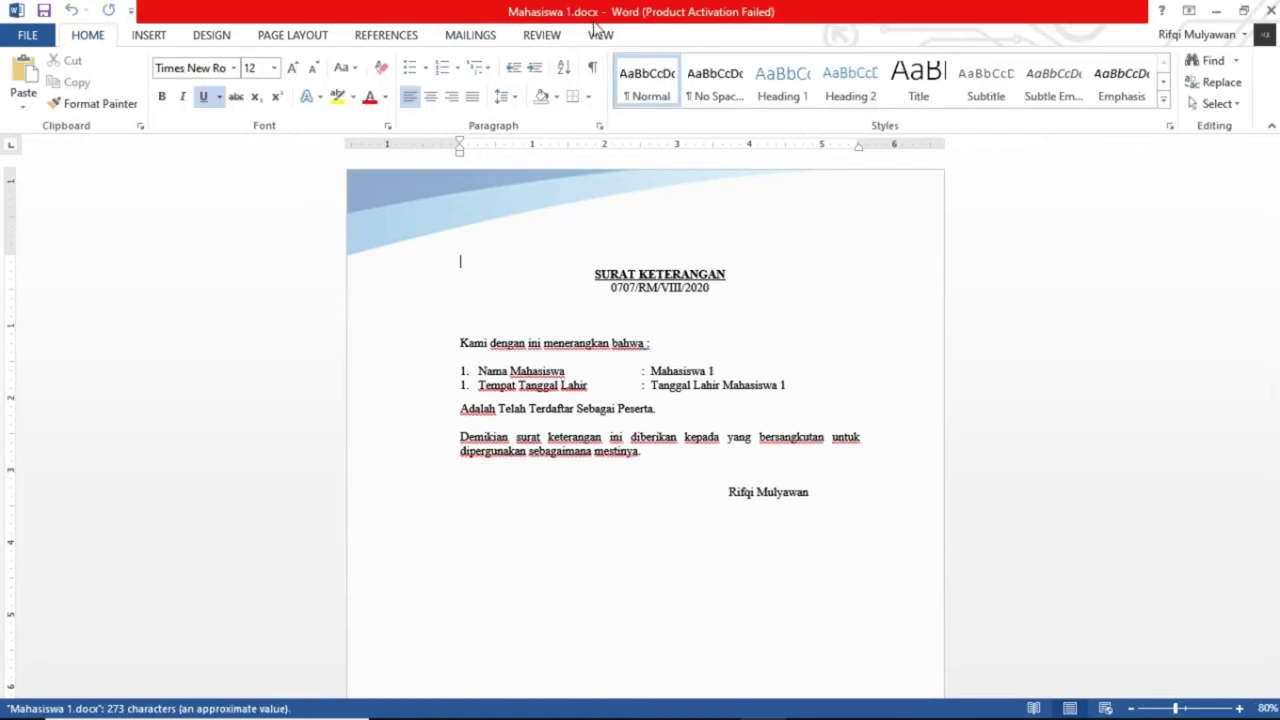
Step: Scroll through the Mahasiswa 1 letter, then bring up Save As for the template
{"action": "scroll", "coordinate": [563, 446], "scroll_direction": "down", "scroll_amount": 6}
{"action": "scroll", "coordinate": [563, 441], "scroll_direction": "up", "scroll_amount": 2}
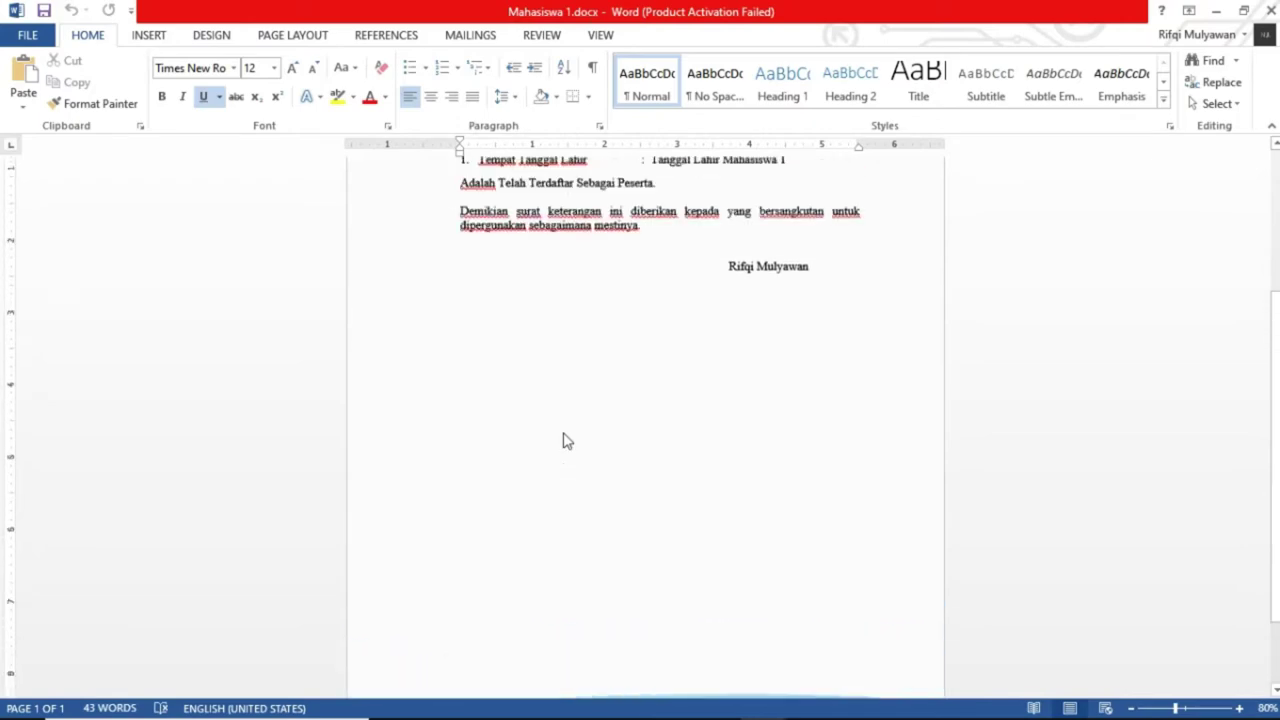
{"action": "scroll", "coordinate": [563, 441], "scroll_direction": "up", "scroll_amount": 5}
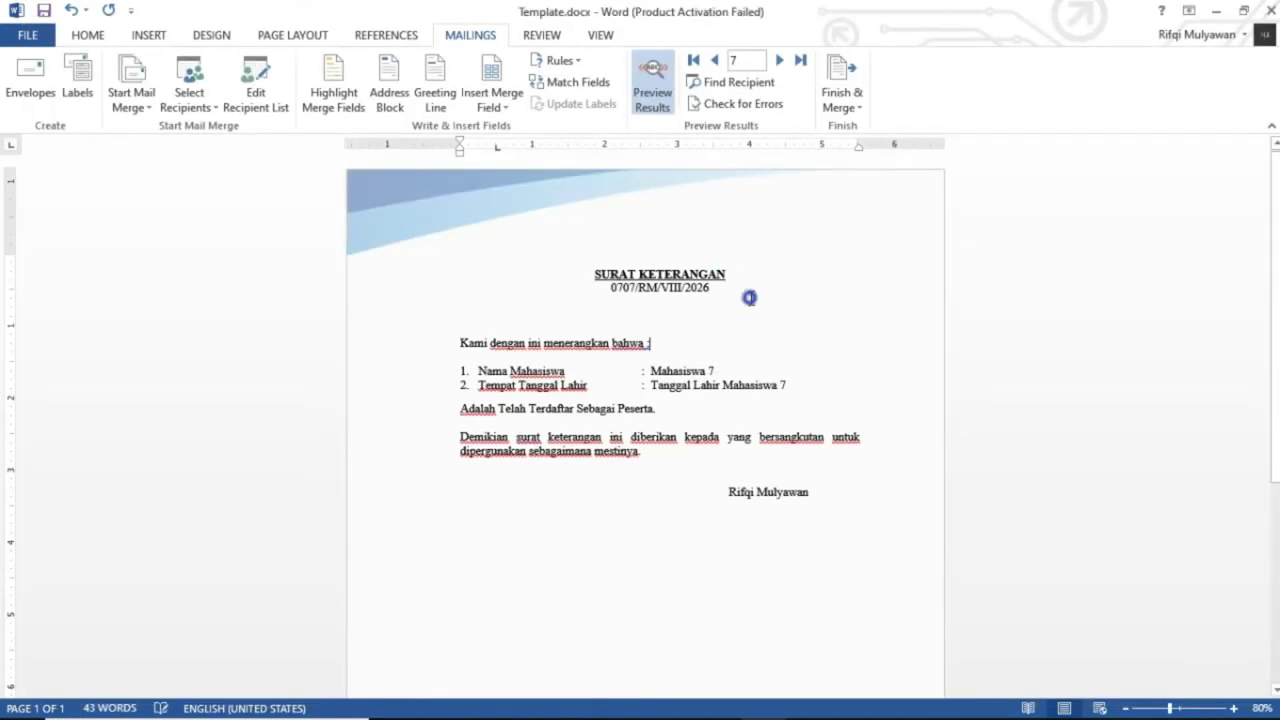
{"action": "scroll", "coordinate": [757, 320], "scroll_direction": "down", "scroll_amount": 2}
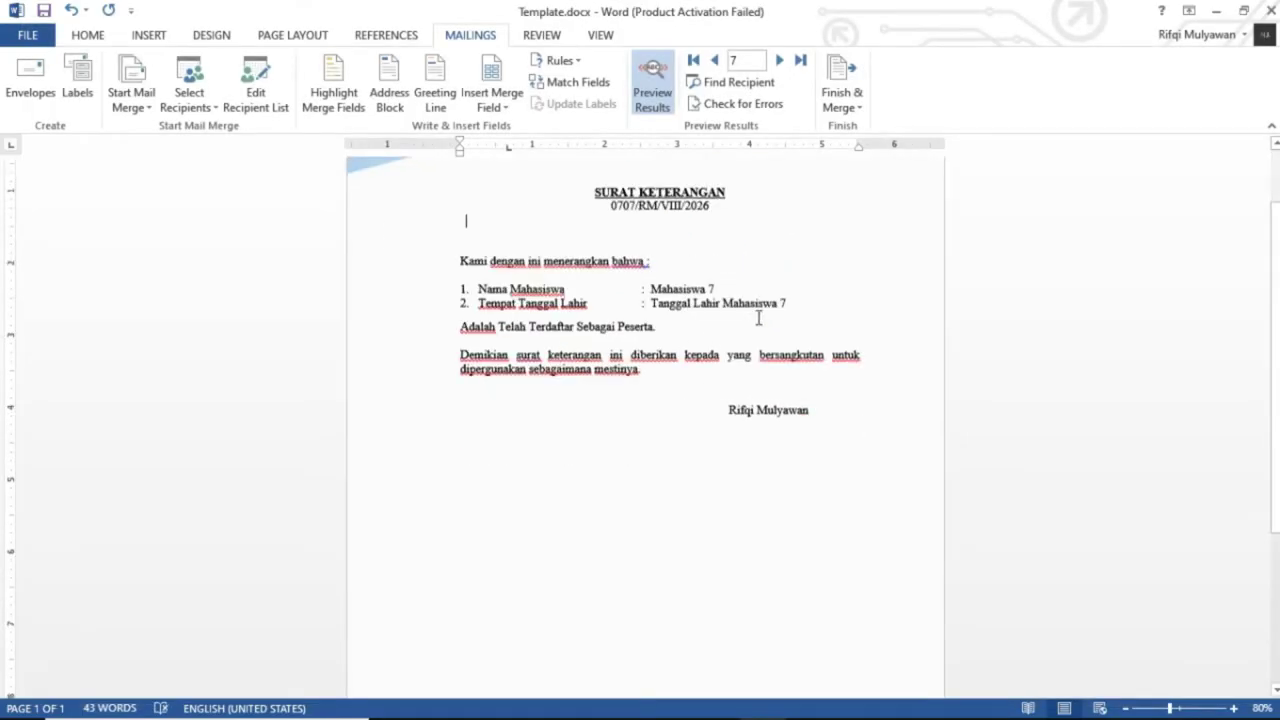
{"action": "scroll", "coordinate": [763, 349], "scroll_direction": "down", "scroll_amount": 4}
{"action": "scroll", "coordinate": [760, 340], "scroll_direction": "up", "scroll_amount": 5}
{"action": "scroll", "coordinate": [760, 340], "scroll_direction": "up", "scroll_amount": 1}
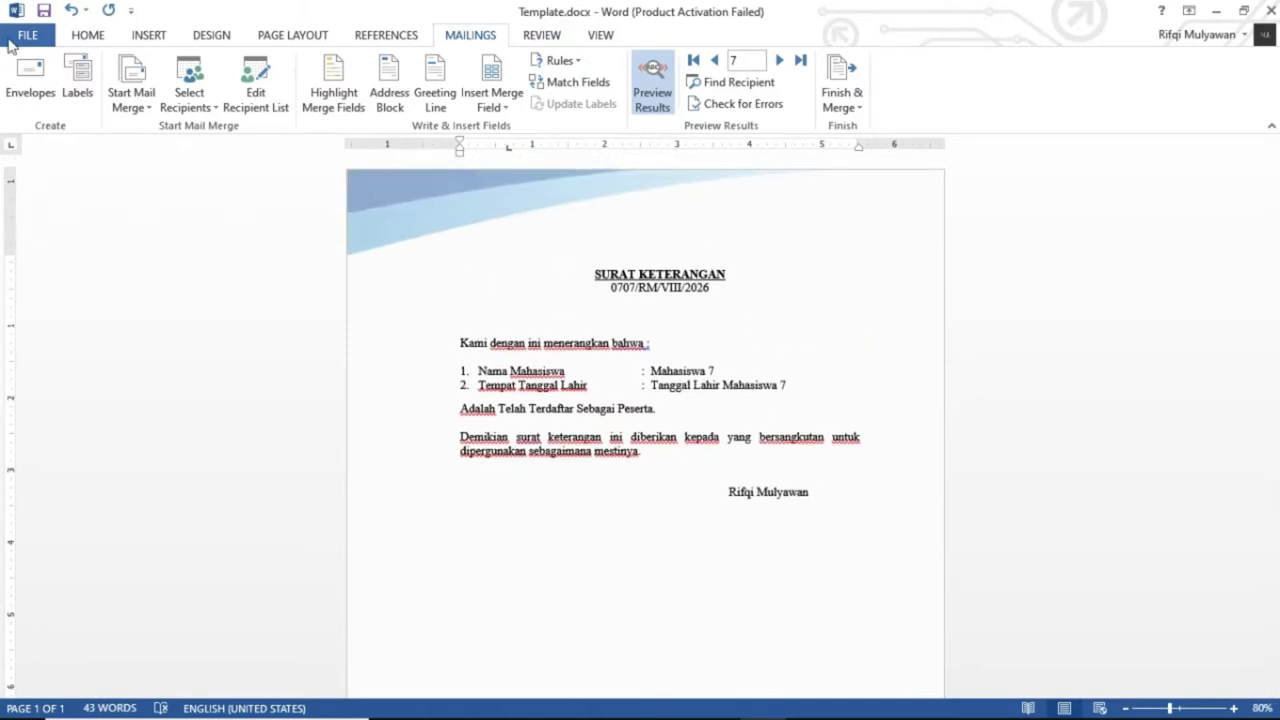
{"action": "left_click", "coordinate": [22, 36]}
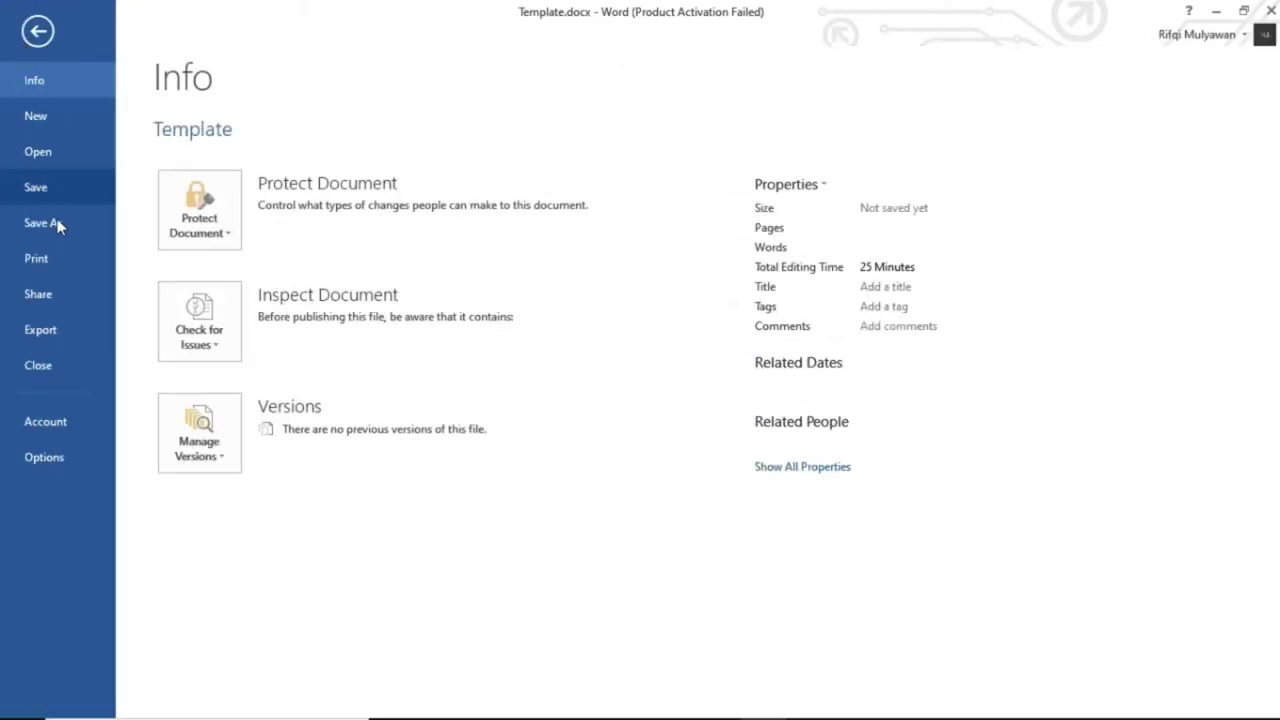
{"action": "left_click", "coordinate": [61, 227]}
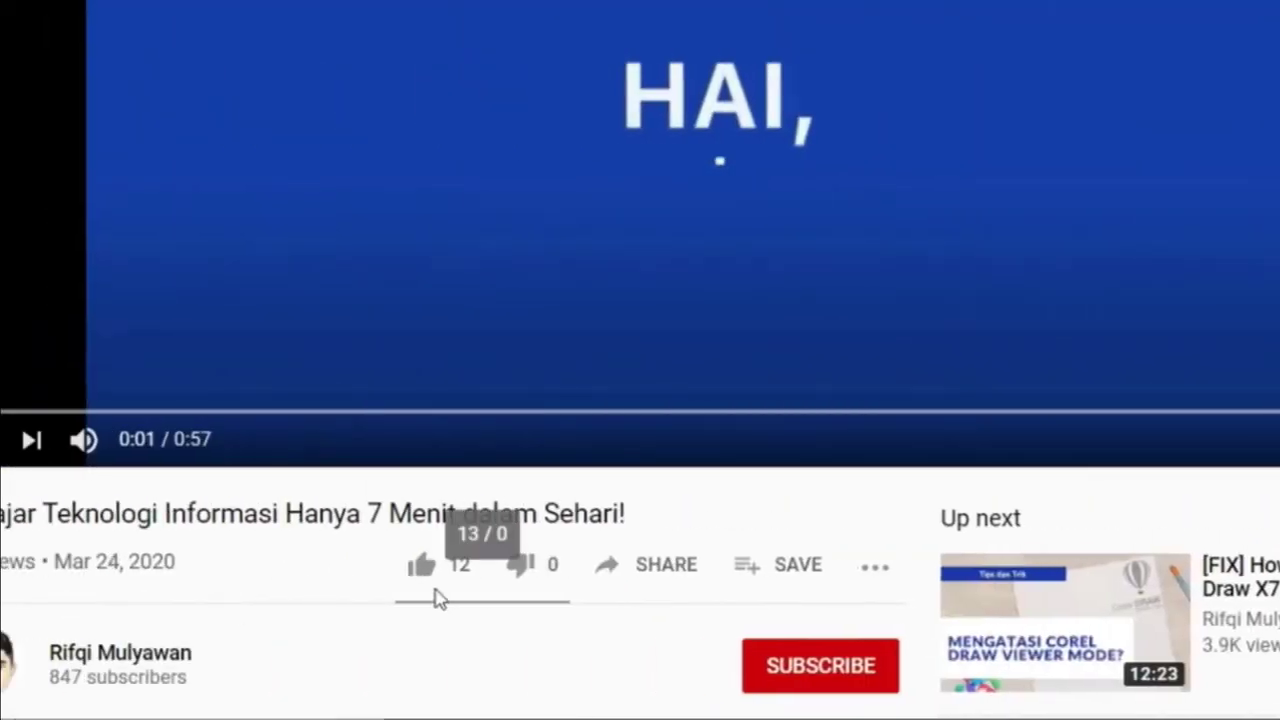
Step: Like the video and subscribe to the channel with notifications set to All
{"action": "left_click", "coordinate": [510, 580]}
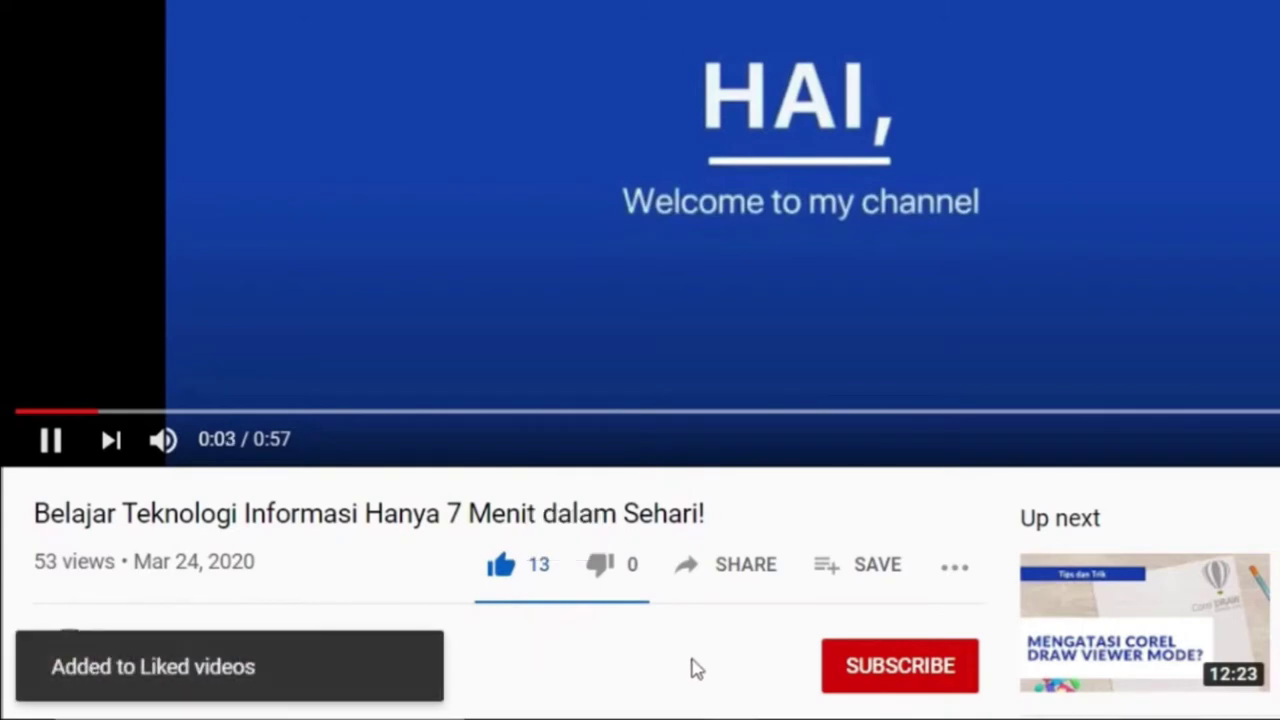
{"action": "left_click", "coordinate": [893, 673]}
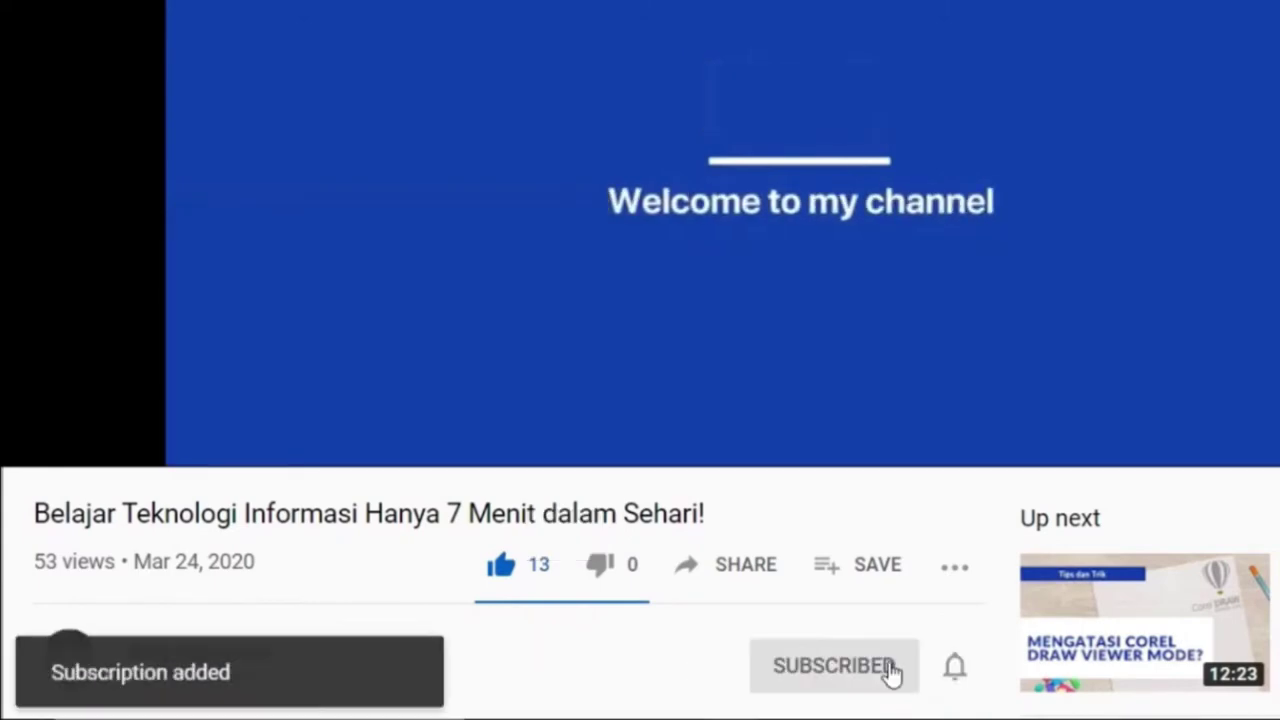
{"action": "left_click", "coordinate": [955, 670]}
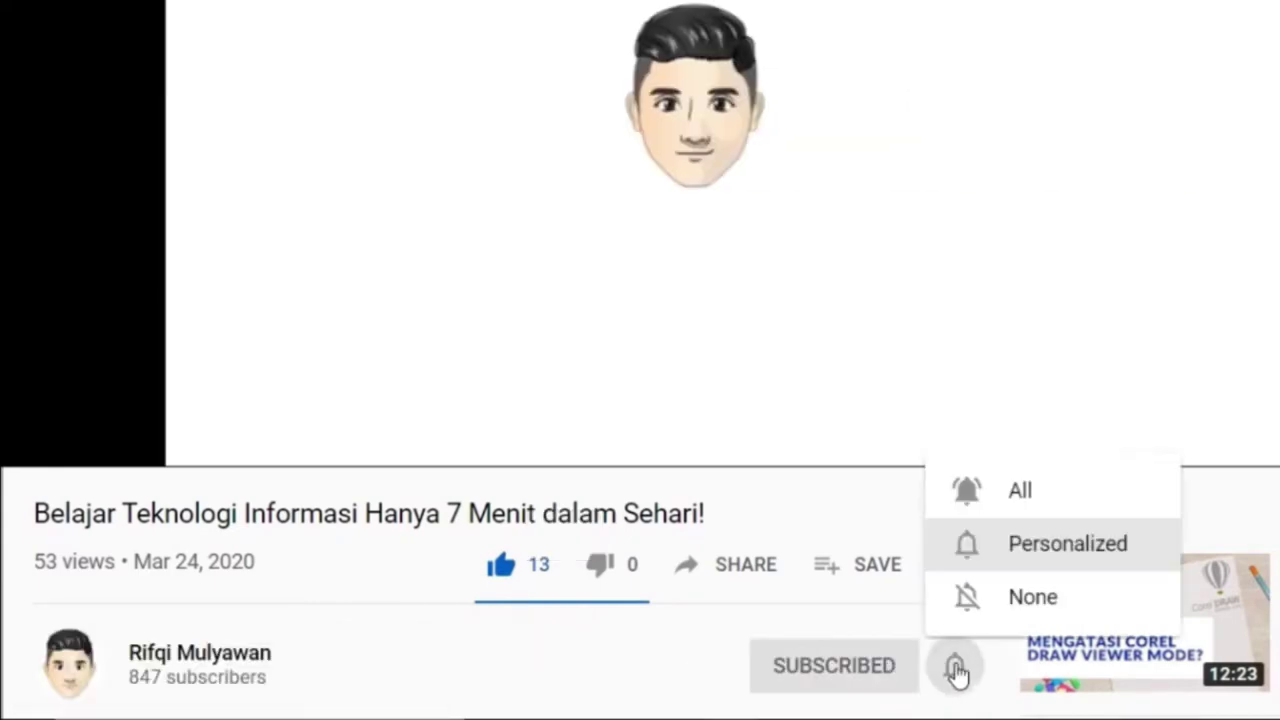
{"action": "left_click", "coordinate": [1040, 500]}
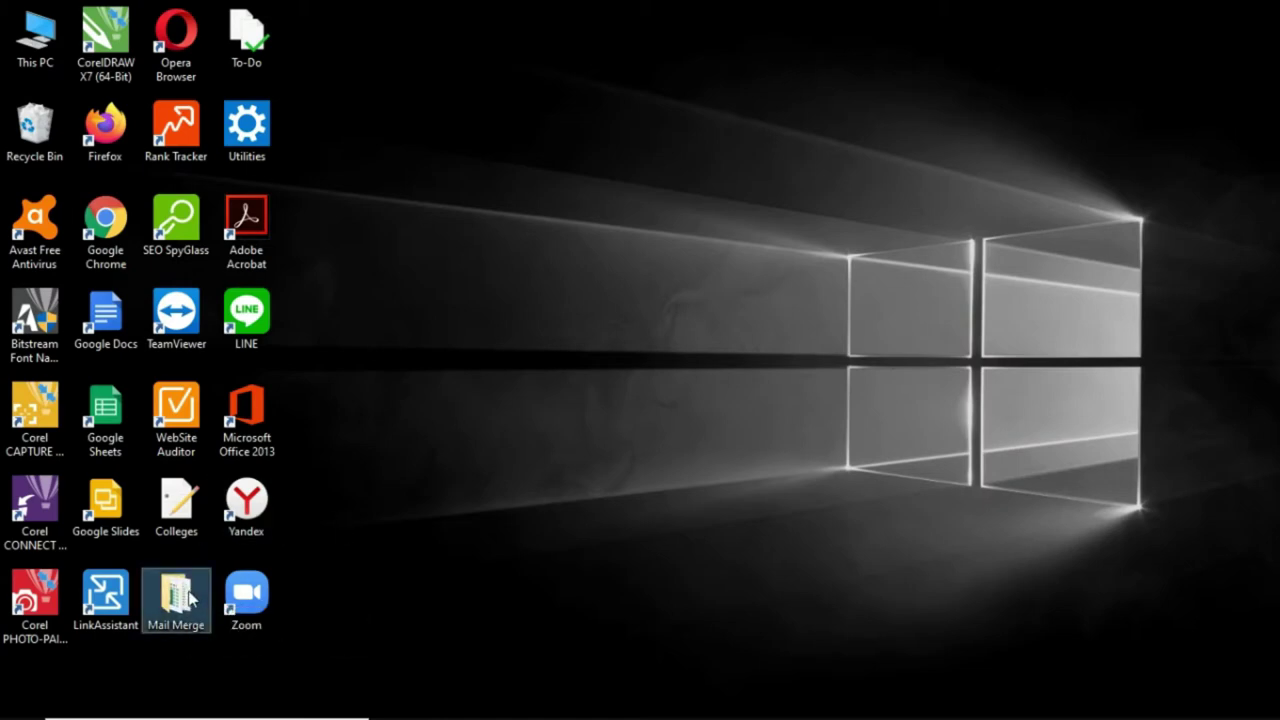
Step: Open the desktop's Mail Merge folder to list Data.xlsx and Template.docx
{"action": "mouse_move", "coordinate": [190, 598]}
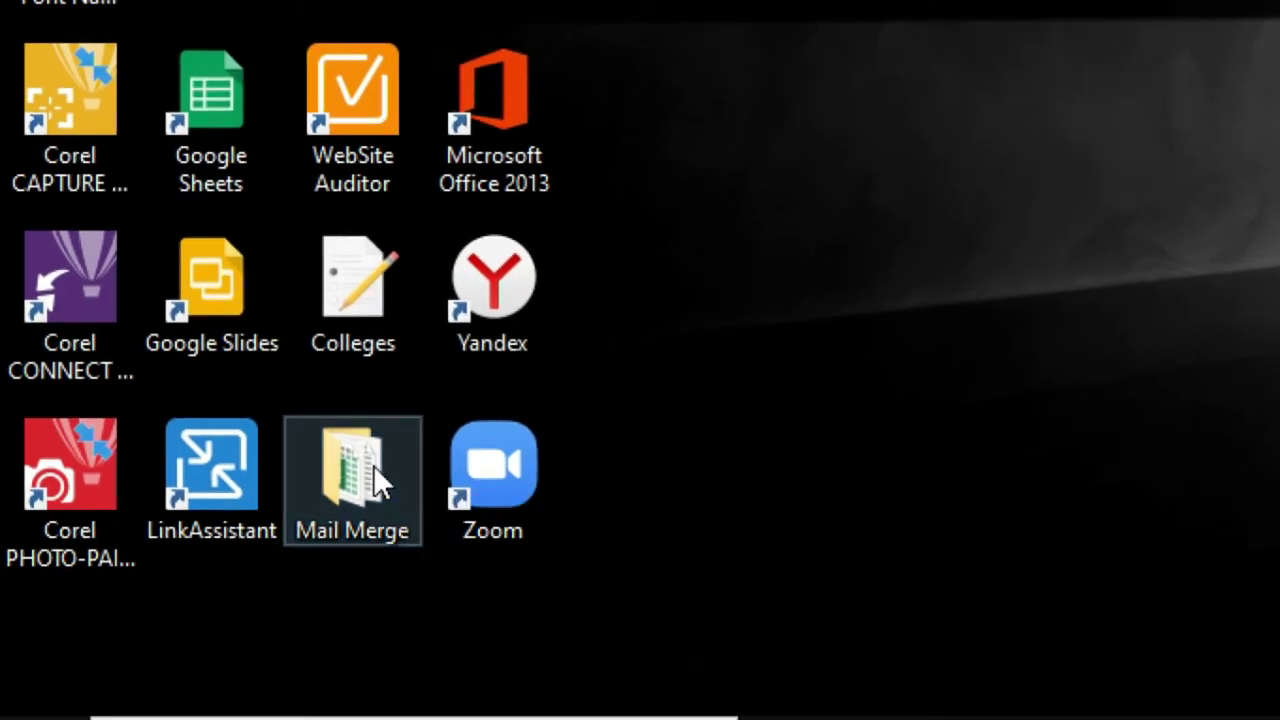
{"action": "double_click", "coordinate": [373, 465]}
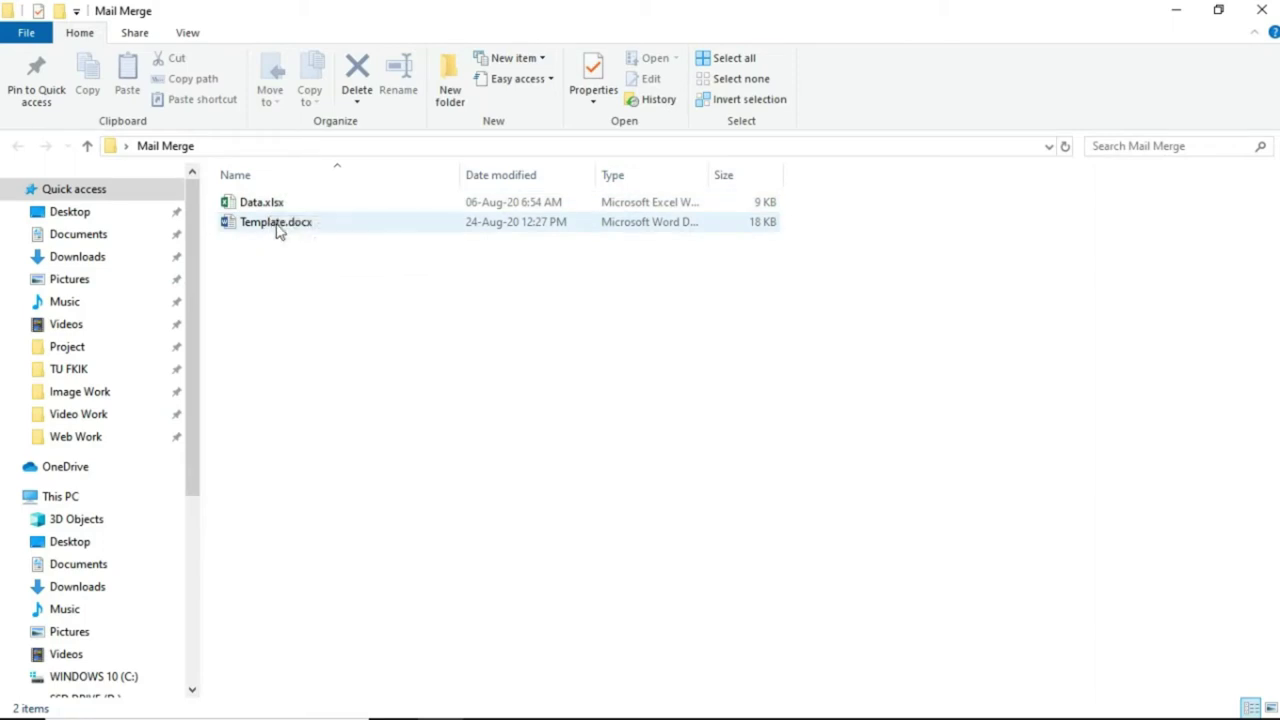
Step: Inspect the seven student records in Data.xlsx (A1:E8), then select Template.docx in Explorer
{"action": "double_click", "coordinate": [266, 204]}
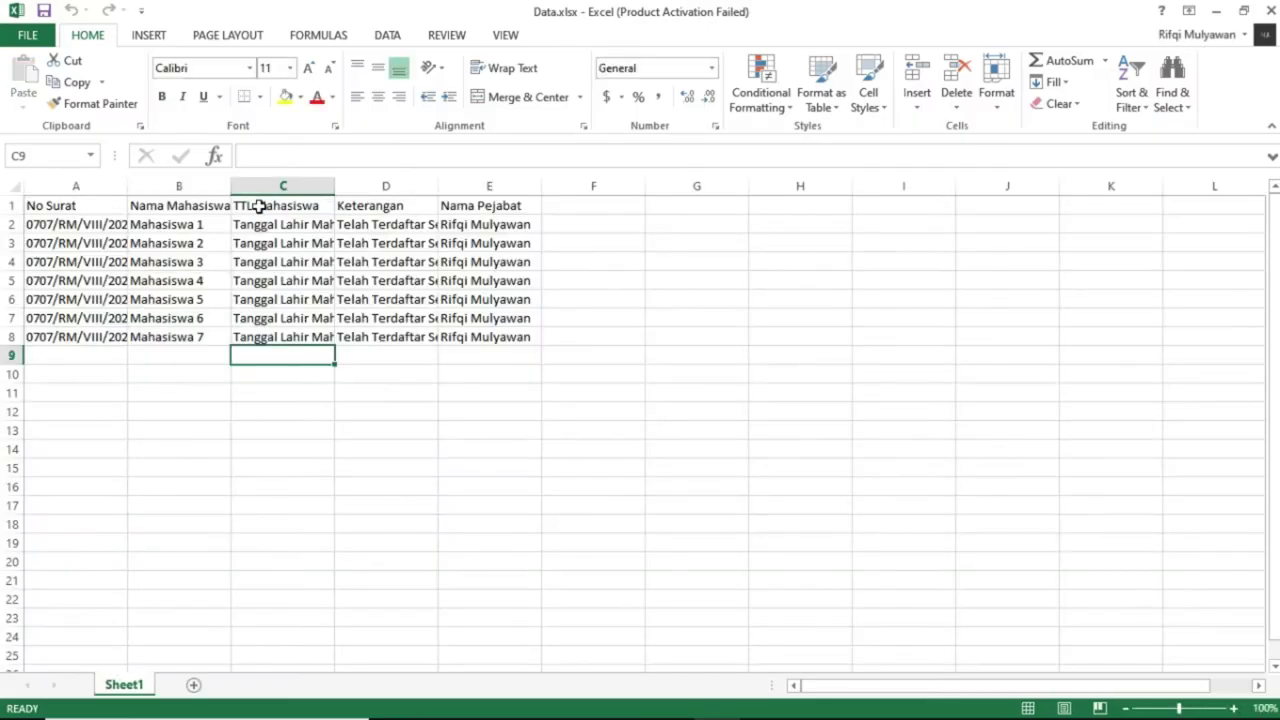
{"action": "left_click", "coordinate": [203, 226]}
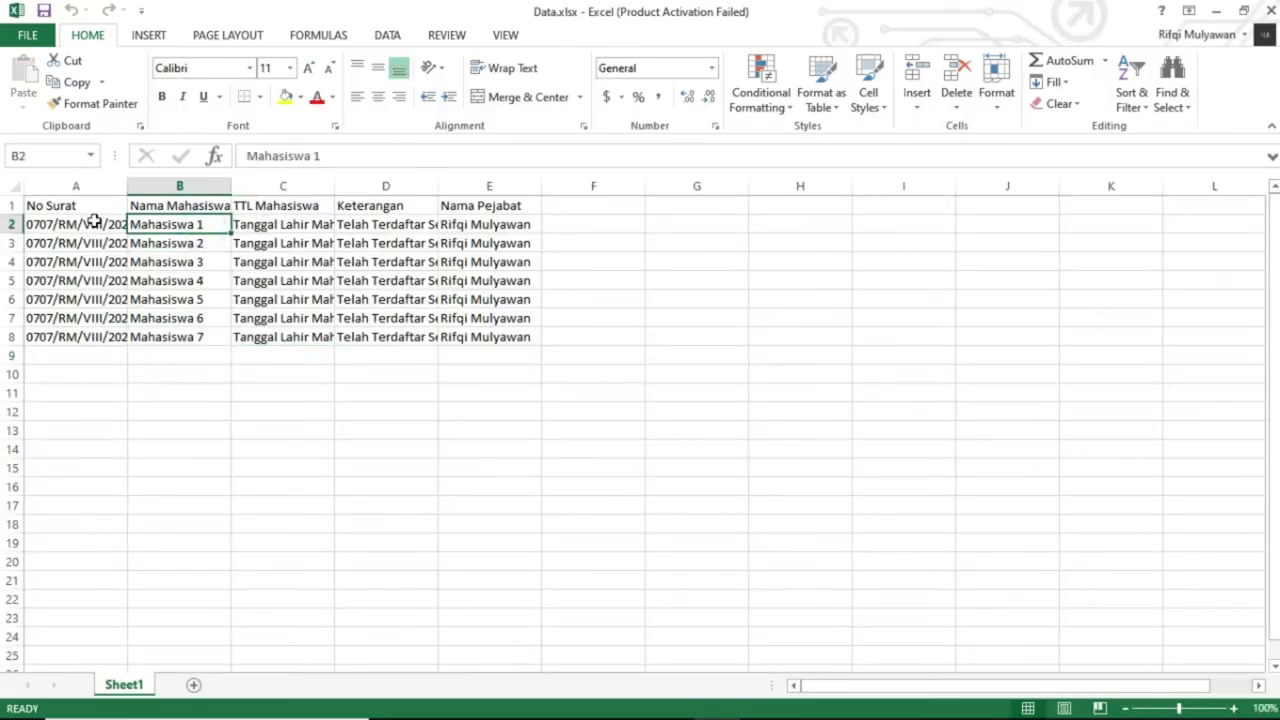
{"action": "left_click_drag", "start_coordinate": [72, 208], "coordinate": [497, 330]}
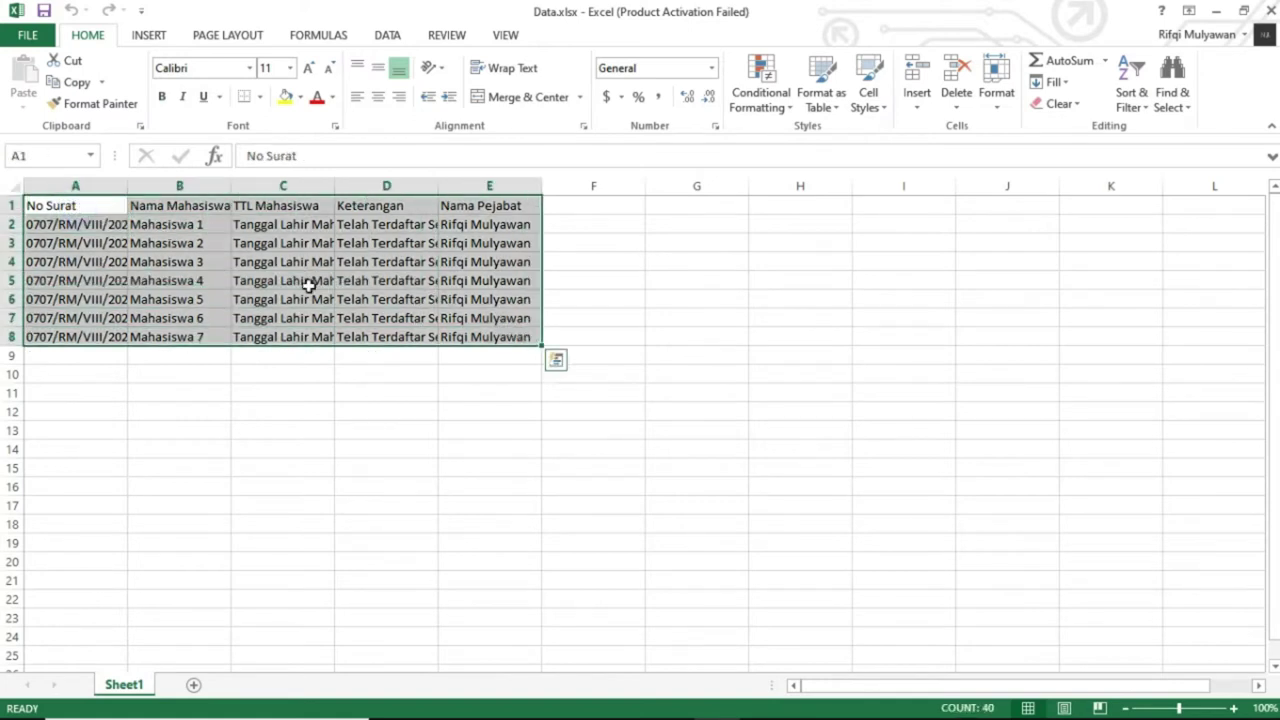
{"action": "left_click", "coordinate": [402, 312]}
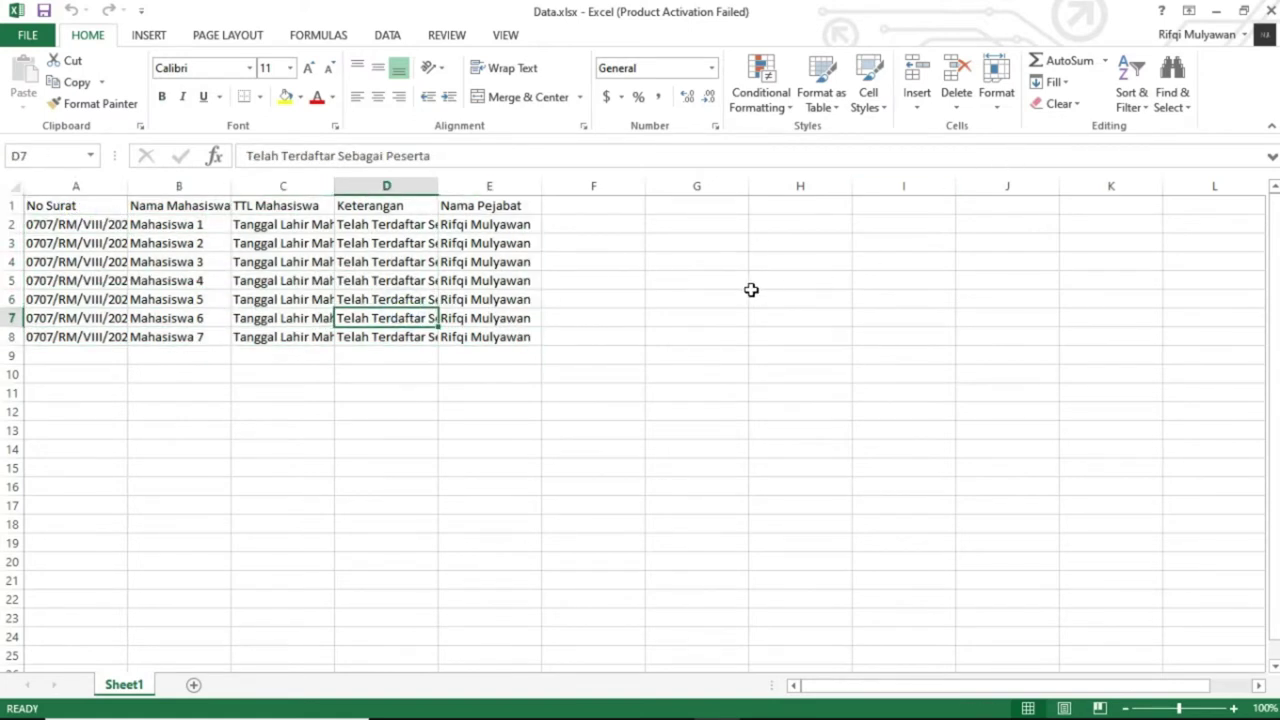
{"action": "key", "text": "alt+Tab"}
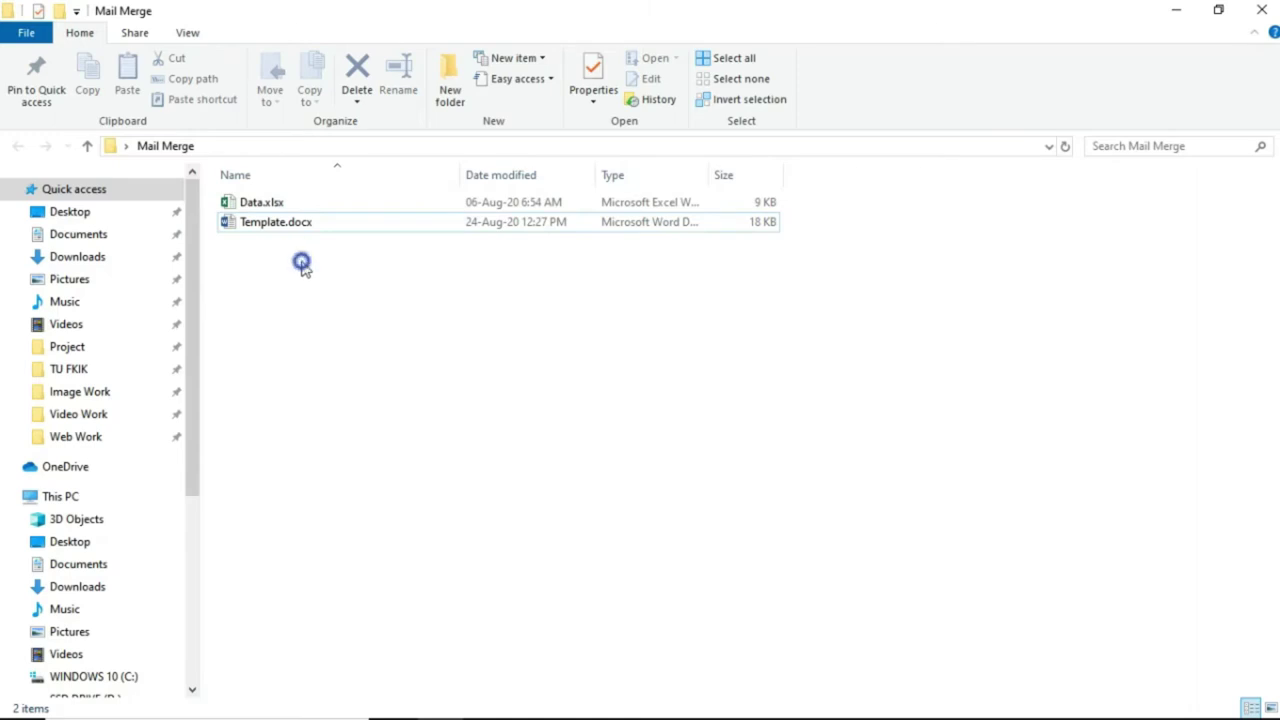
{"action": "left_click", "coordinate": [282, 226]}
Step: Open Template.docx, allow the SELECT * FROM `Sheet1$` query, and dismiss Excel's activation notice
{"action": "double_click", "coordinate": [282, 226]}
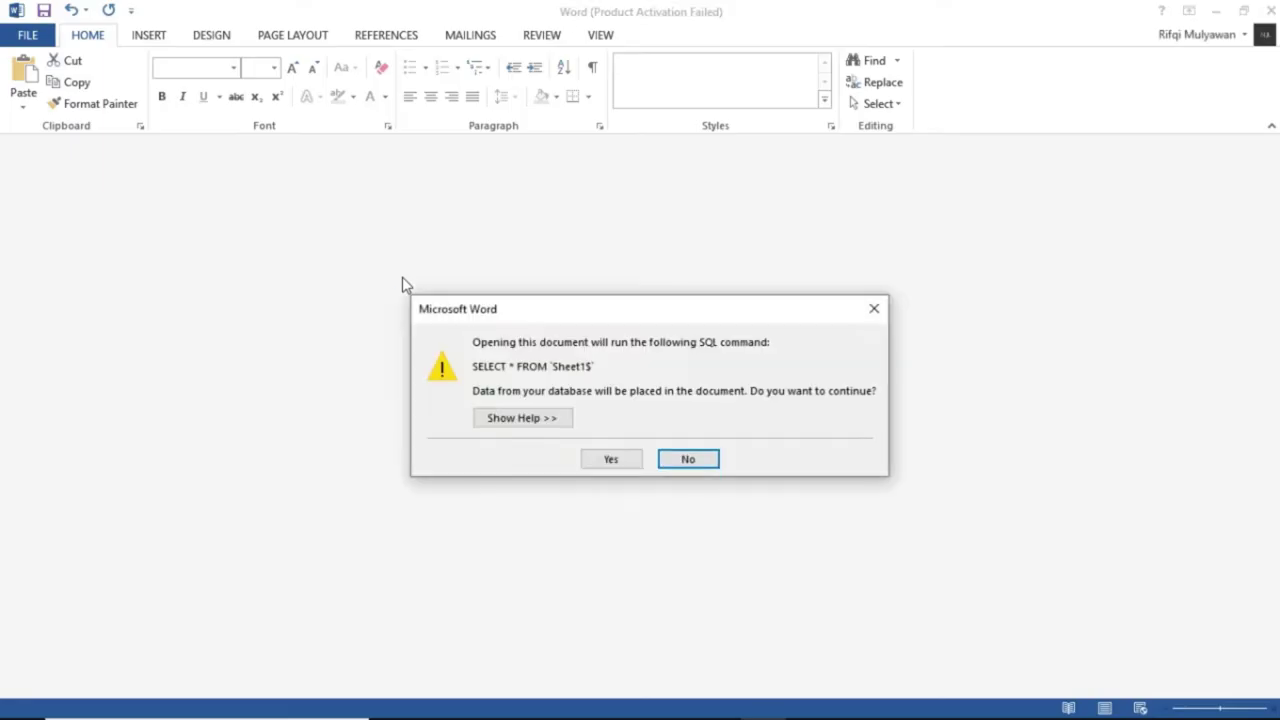
{"action": "left_click", "coordinate": [598, 462]}
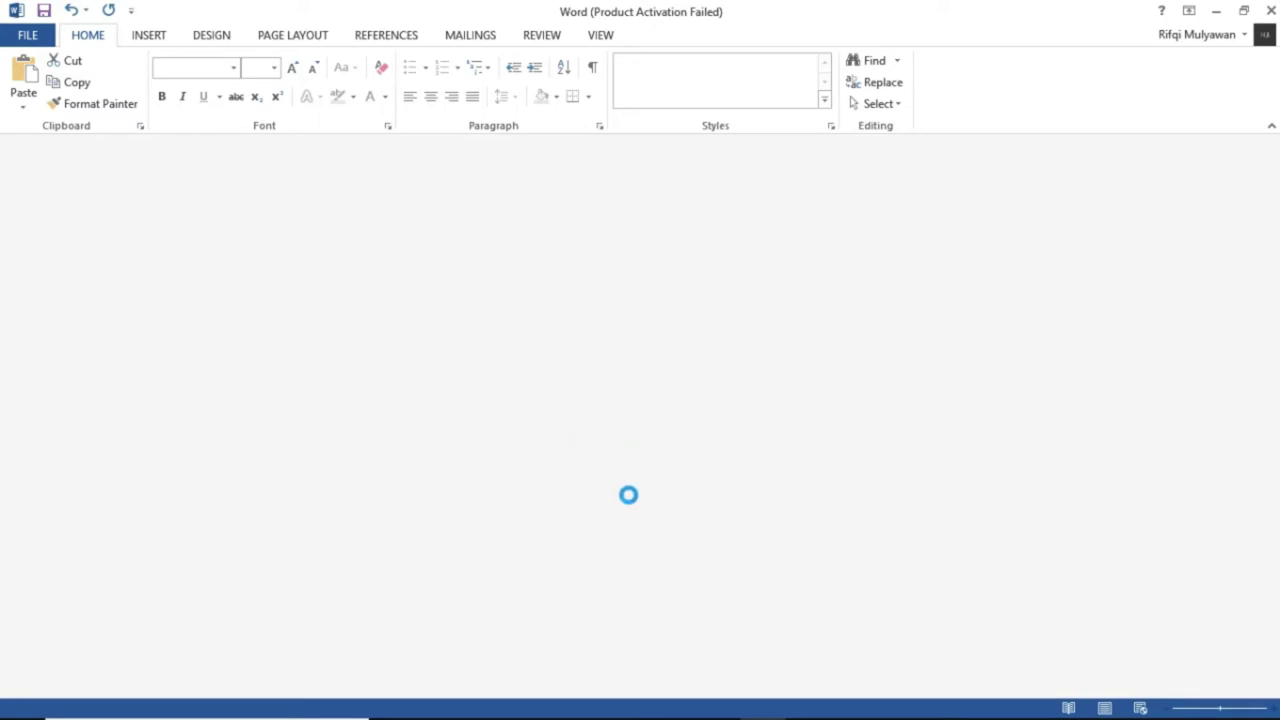
{"action": "left_click", "coordinate": [717, 700]}
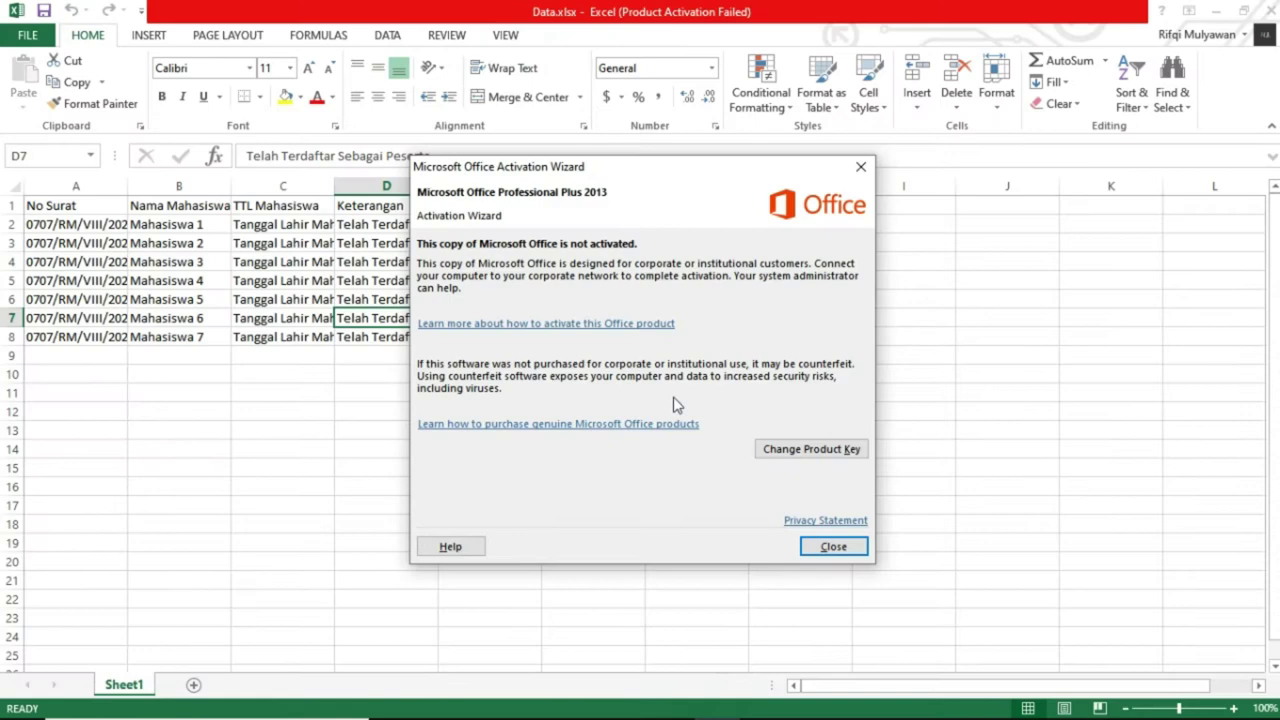
{"action": "left_click", "coordinate": [801, 549]}
{"action": "left_click", "coordinate": [651, 489]}
{"action": "key", "text": "alt+Tab"}
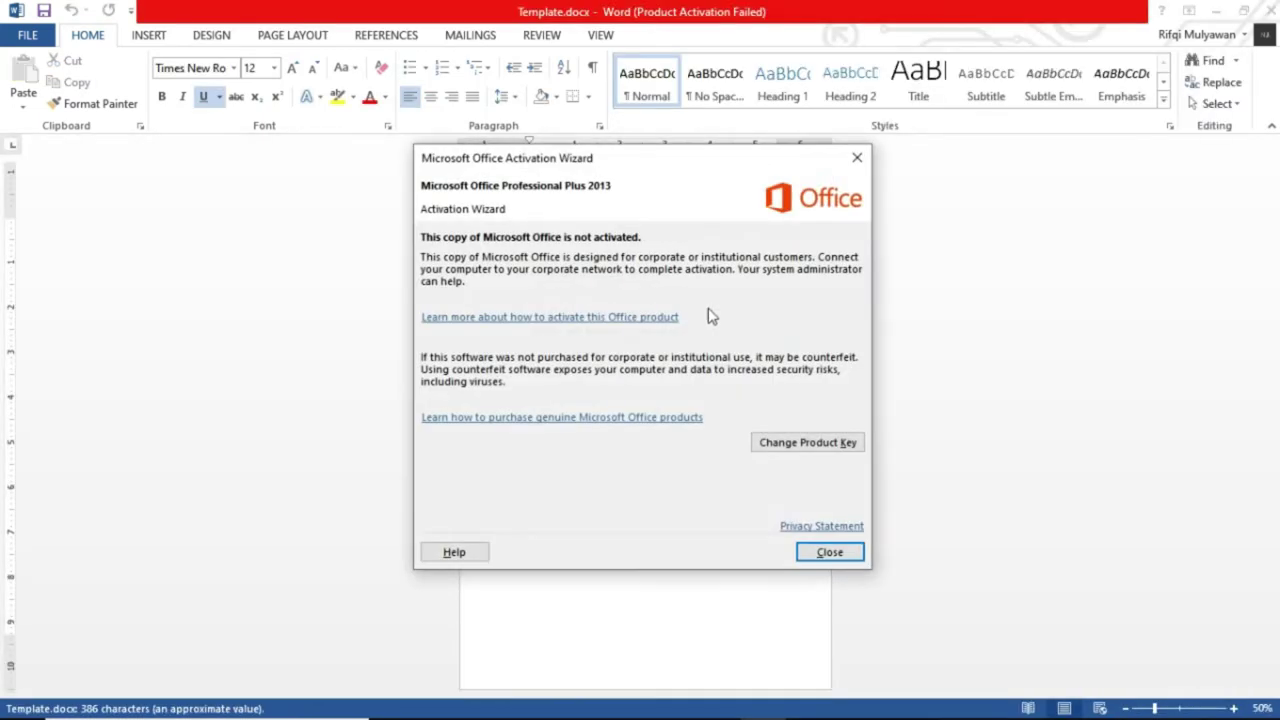
{"action": "left_click", "coordinate": [826, 556]}
{"action": "scroll", "coordinate": [728, 343], "scroll_direction": "up", "scroll_amount": 3}
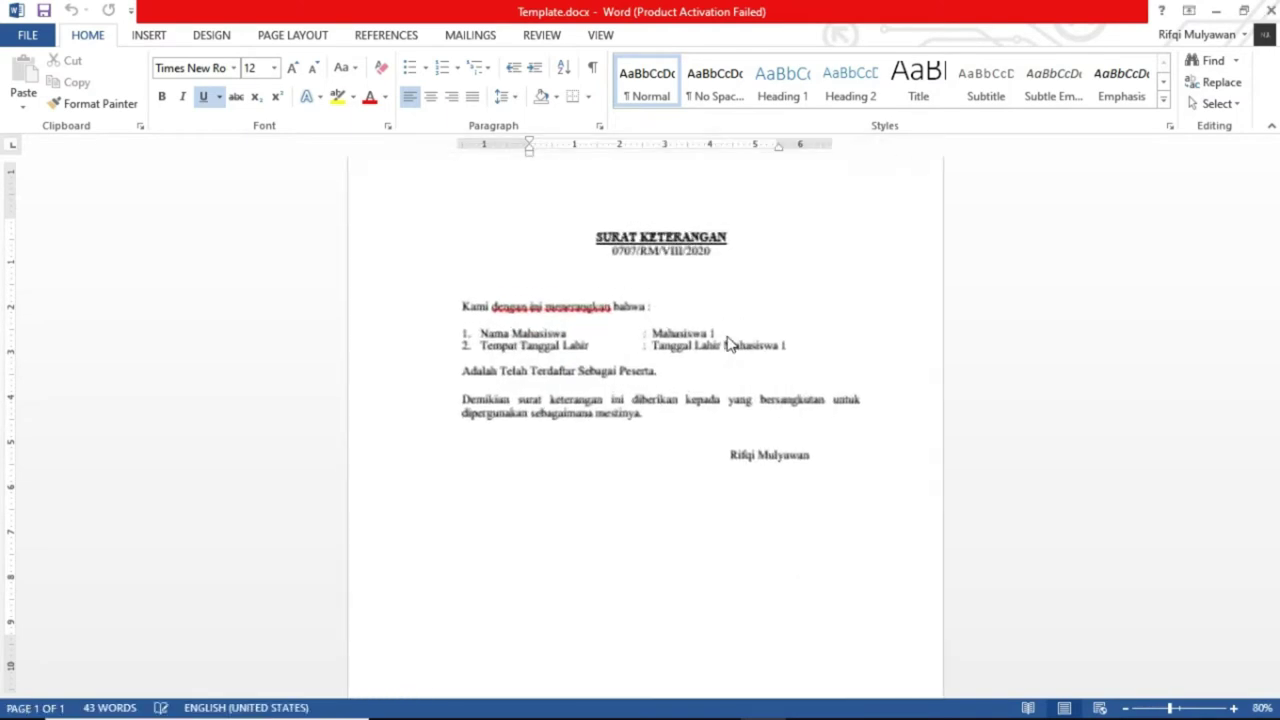
{"action": "scroll", "coordinate": [728, 340], "scroll_direction": "up", "scroll_amount": 1}
{"action": "scroll", "coordinate": [728, 337], "scroll_direction": "up", "scroll_amount": 1}
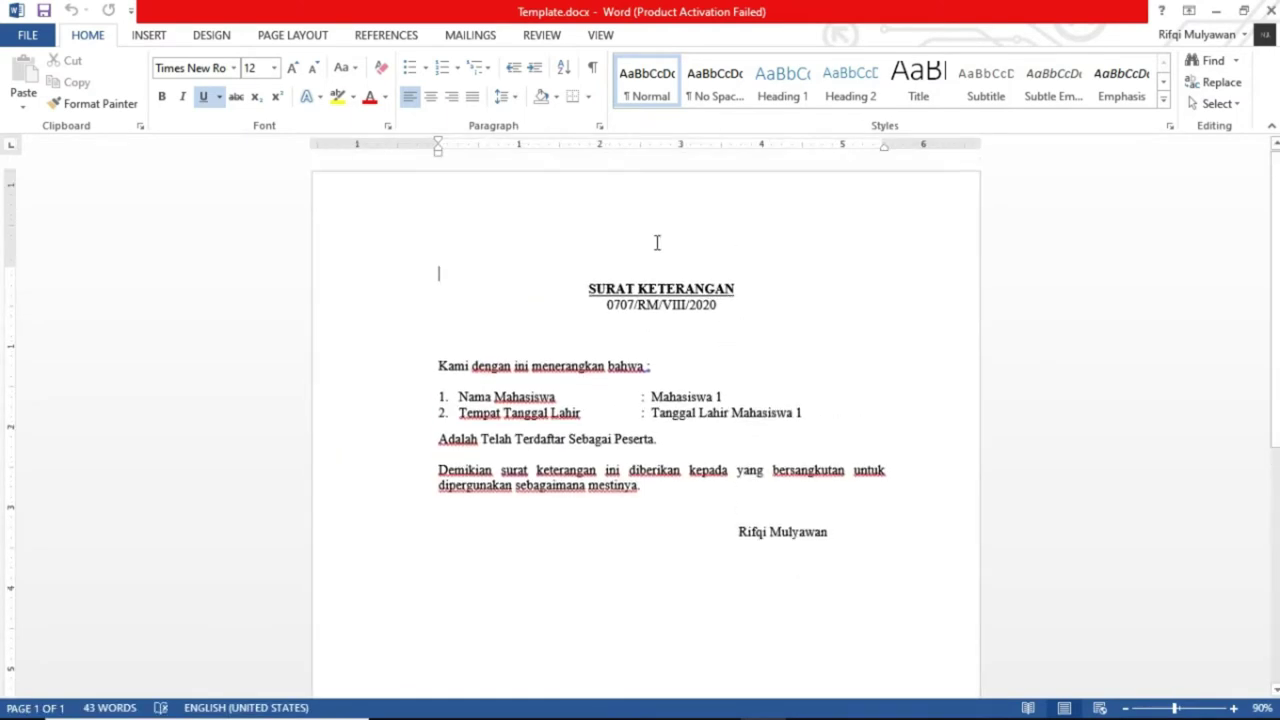
{"action": "left_click", "coordinate": [477, 38]}
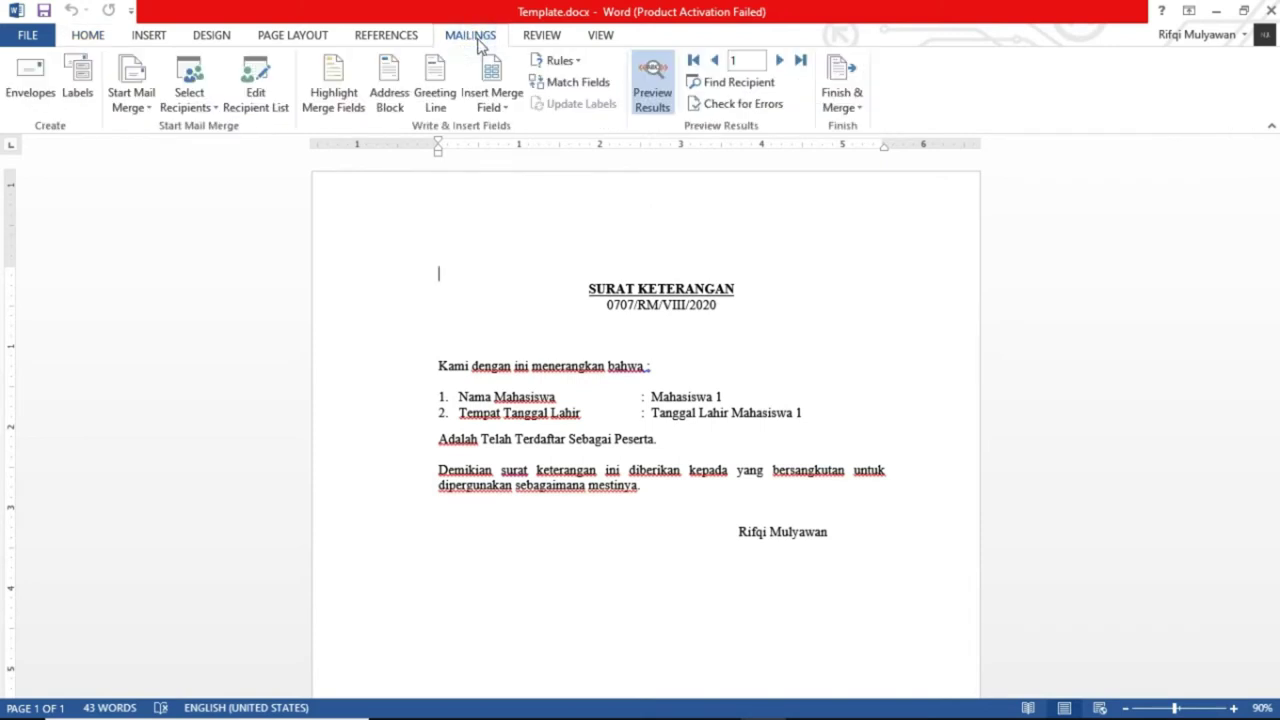
{"action": "left_click", "coordinate": [770, 272]}
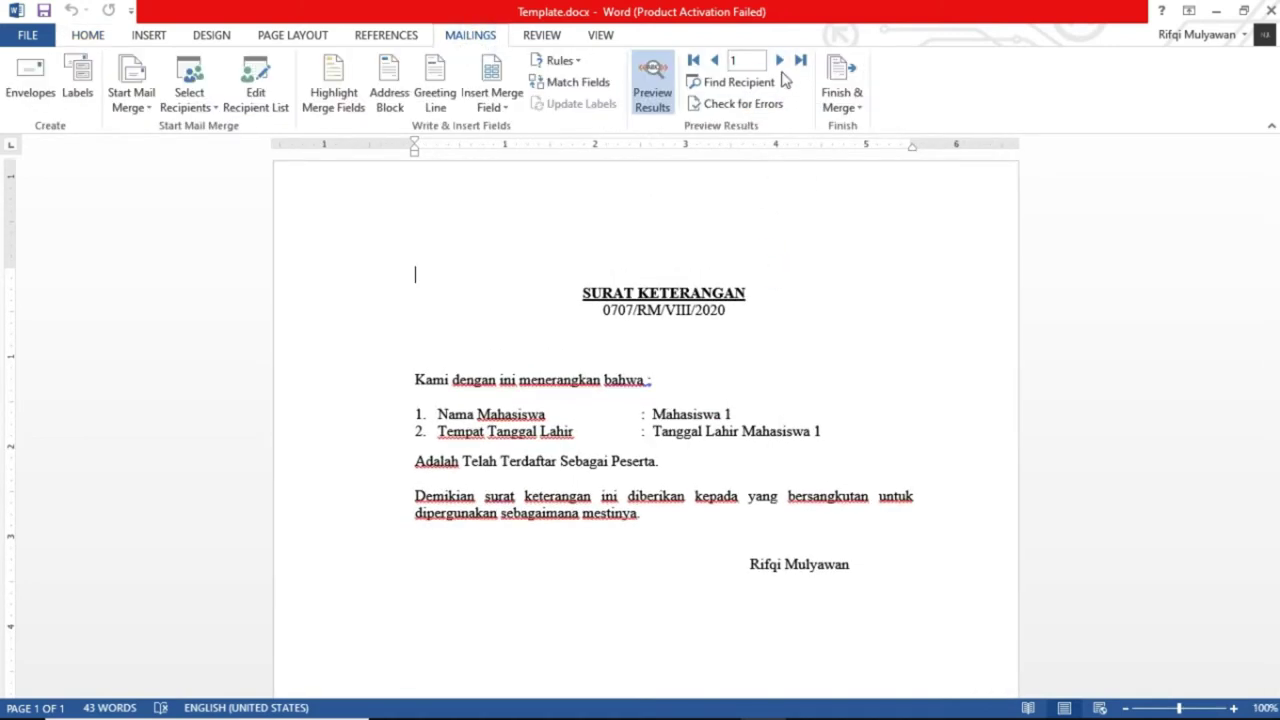
{"action": "left_click", "coordinate": [780, 62]}
{"action": "left_click", "coordinate": [780, 62]}
{"action": "left_click", "coordinate": [780, 62]}
{"action": "left_click", "coordinate": [780, 62]}
{"action": "left_click", "coordinate": [780, 62]}
{"action": "left_click", "coordinate": [780, 62]}
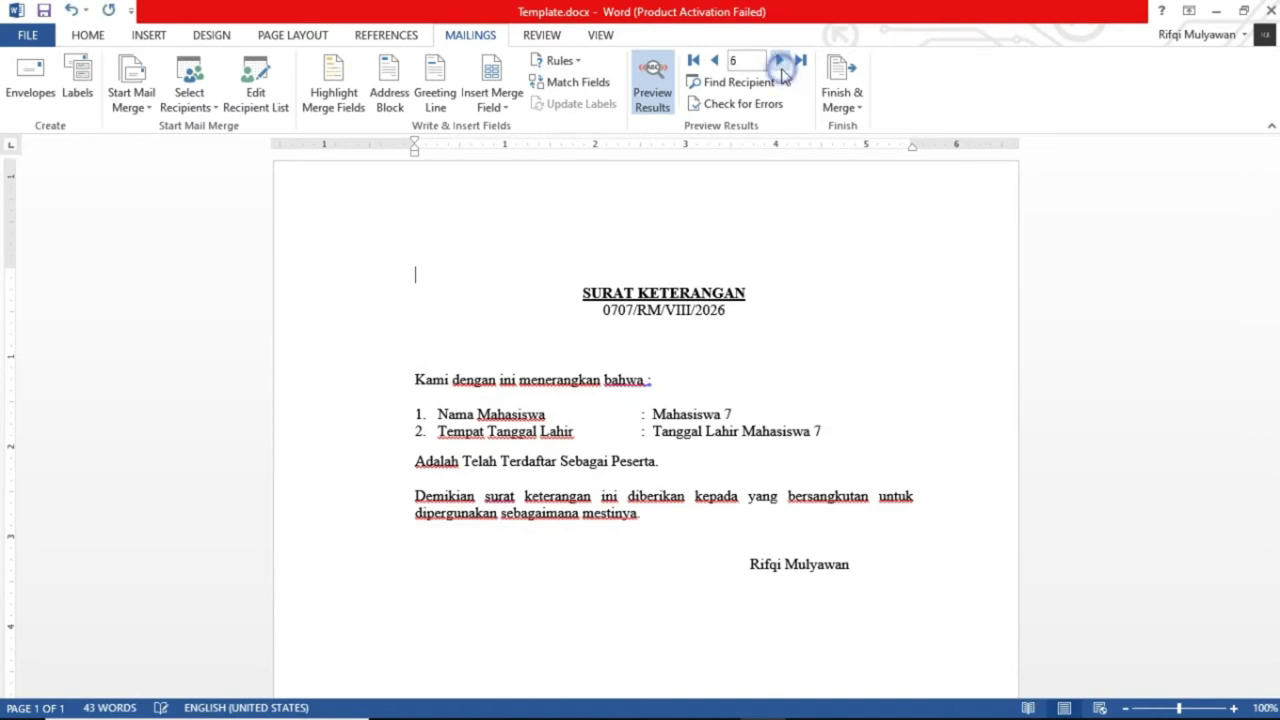
{"action": "left_click", "coordinate": [713, 61]}
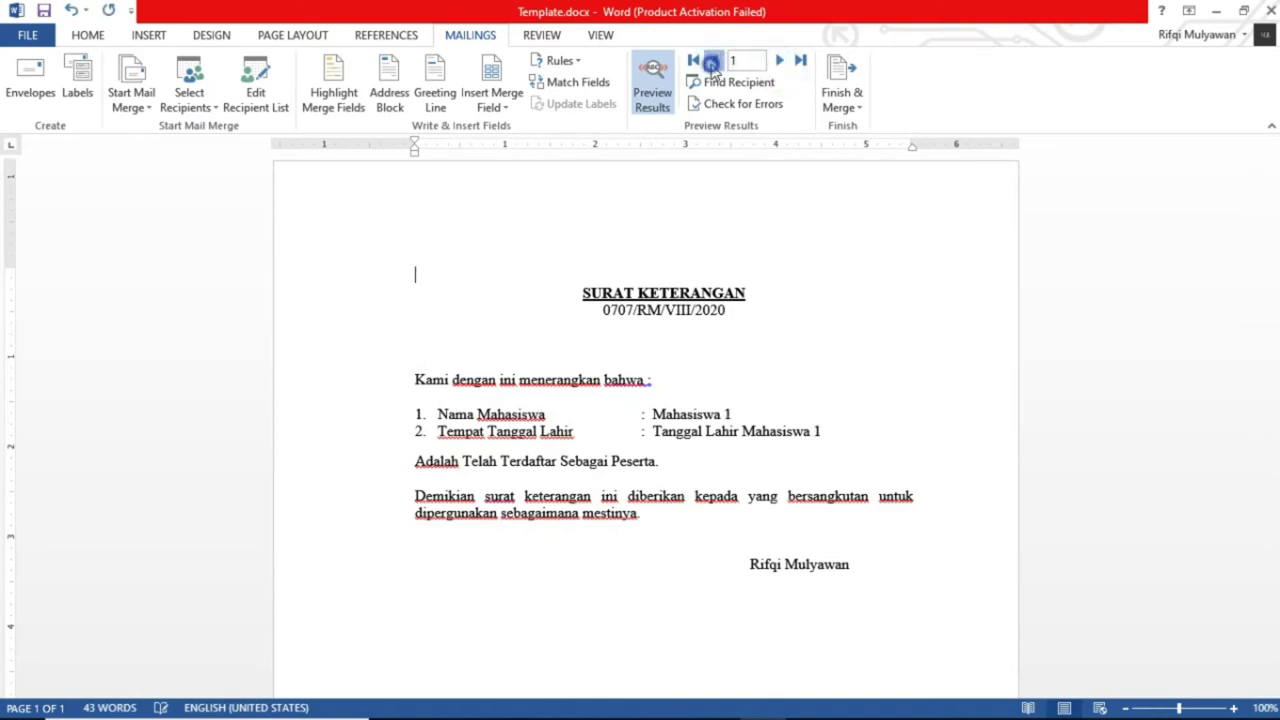
{"action": "scroll", "coordinate": [715, 268], "scroll_direction": "down", "scroll_amount": 2}
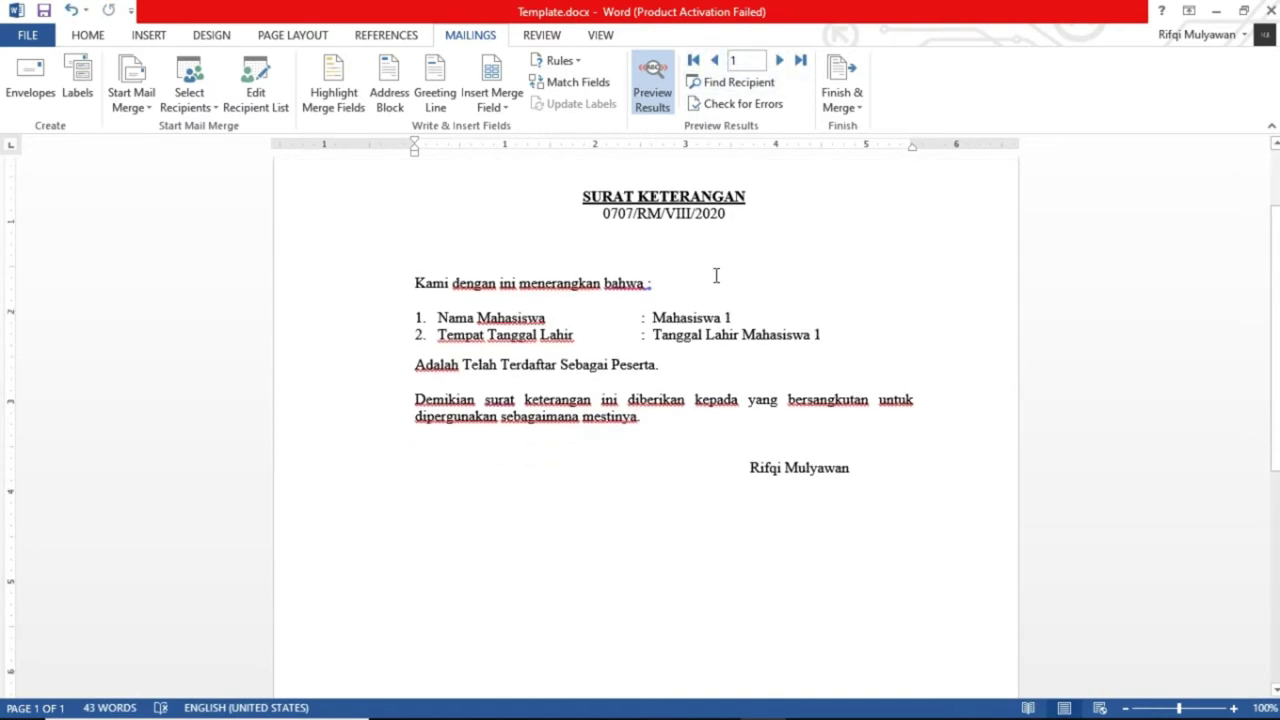
{"action": "scroll", "coordinate": [717, 275], "scroll_direction": "down", "scroll_amount": 2}
{"action": "scroll", "coordinate": [719, 272], "scroll_direction": "up", "scroll_amount": 2}
{"action": "scroll", "coordinate": [719, 268], "scroll_direction": "up", "scroll_amount": 2}
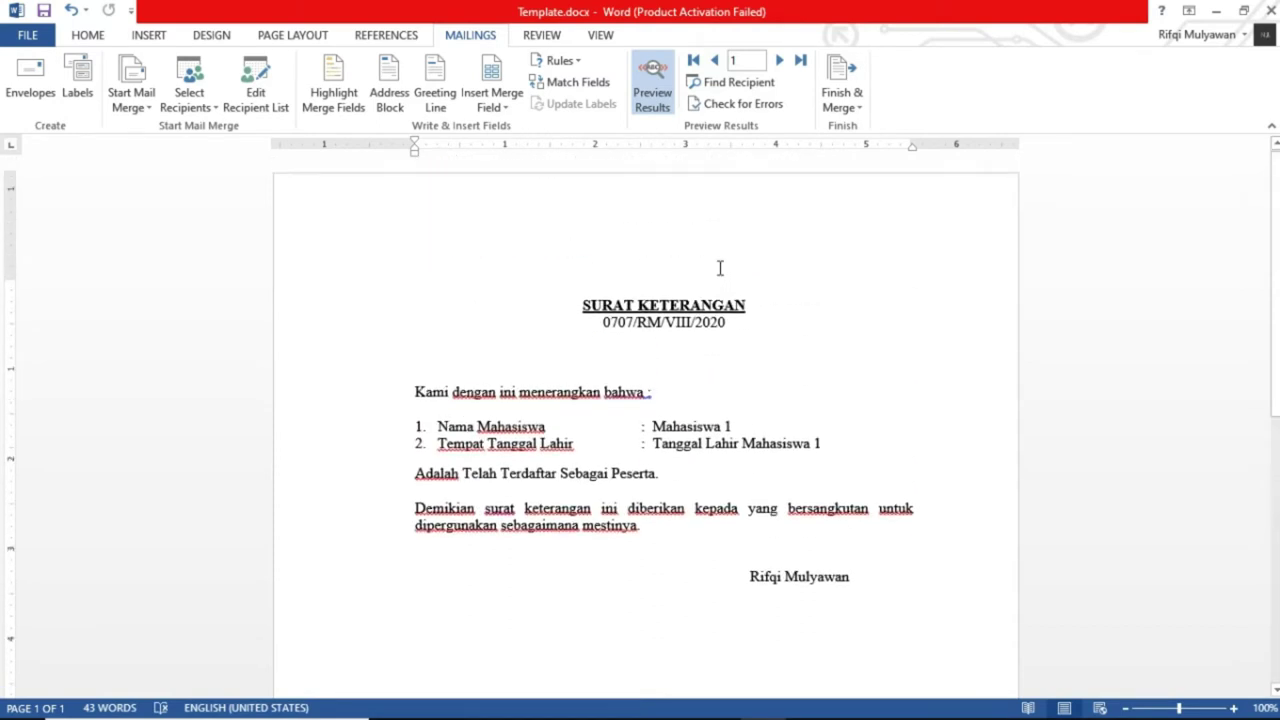
{"action": "key", "text": "alt+Tab"}
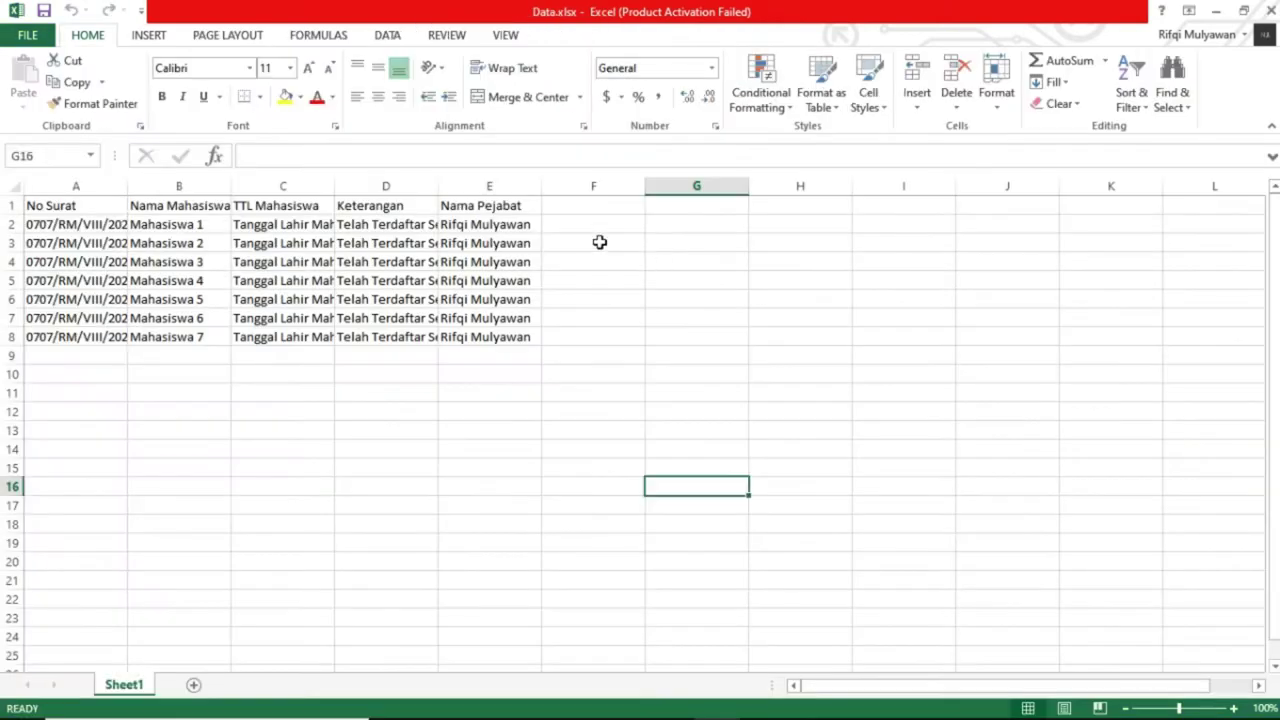
{"action": "left_click", "coordinate": [205, 223]}
{"action": "left_click_drag", "start_coordinate": [205, 223], "coordinate": [208, 341]}
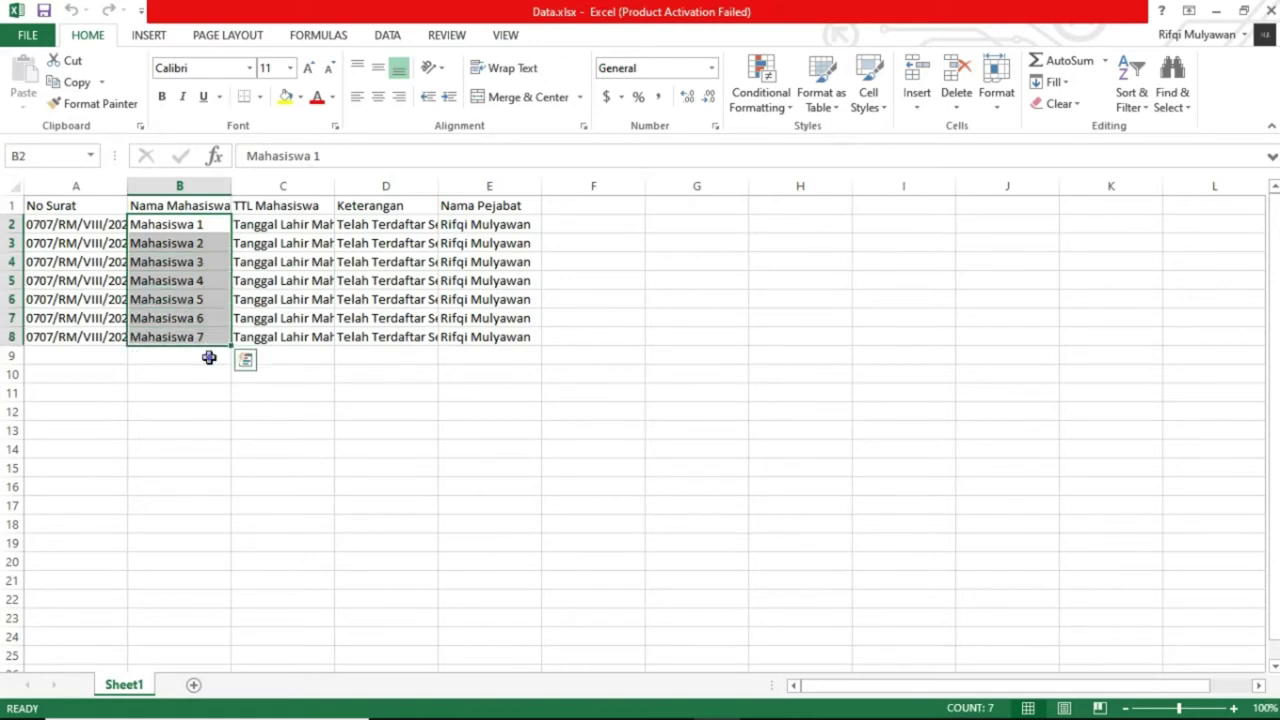
{"action": "left_click", "coordinate": [208, 357]}
{"action": "key", "text": "alt+Tab"}
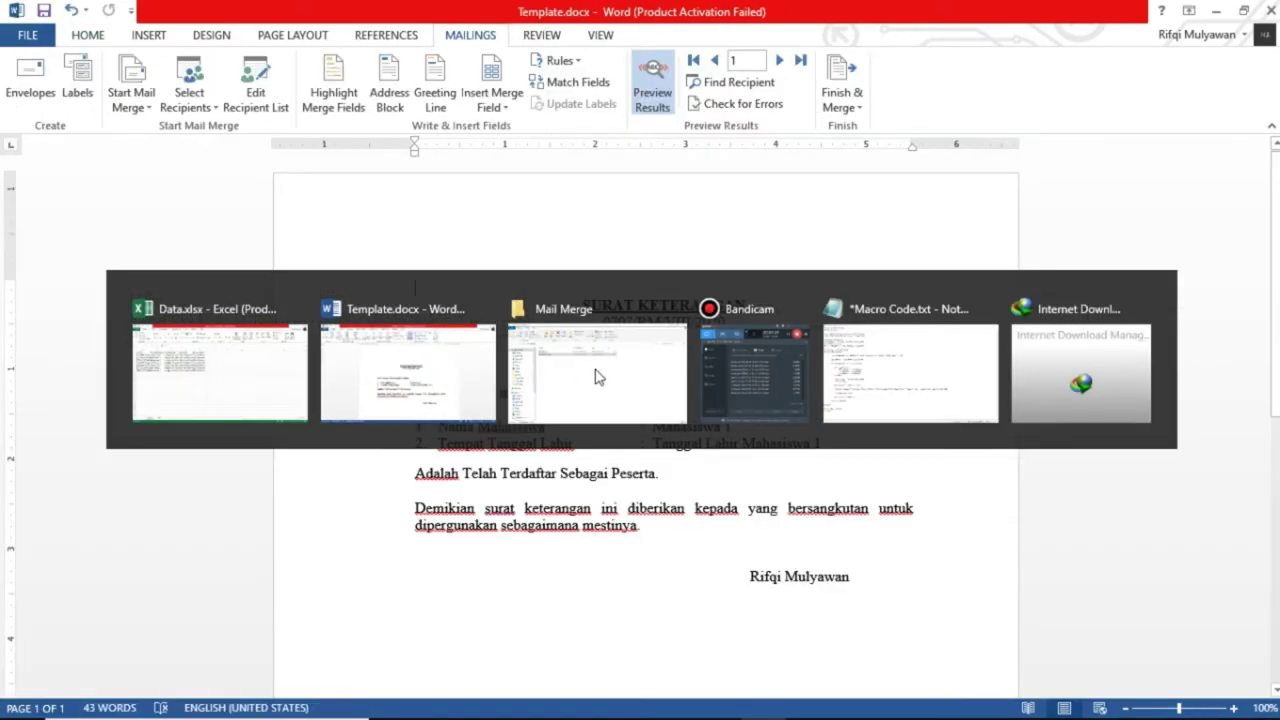
Step: Place the cursor above the letter heading and open Design's Custom Watermark dialog
{"action": "left_click", "coordinate": [792, 438]}
{"action": "scroll", "coordinate": [792, 448], "scroll_direction": "down", "scroll_amount": 3}
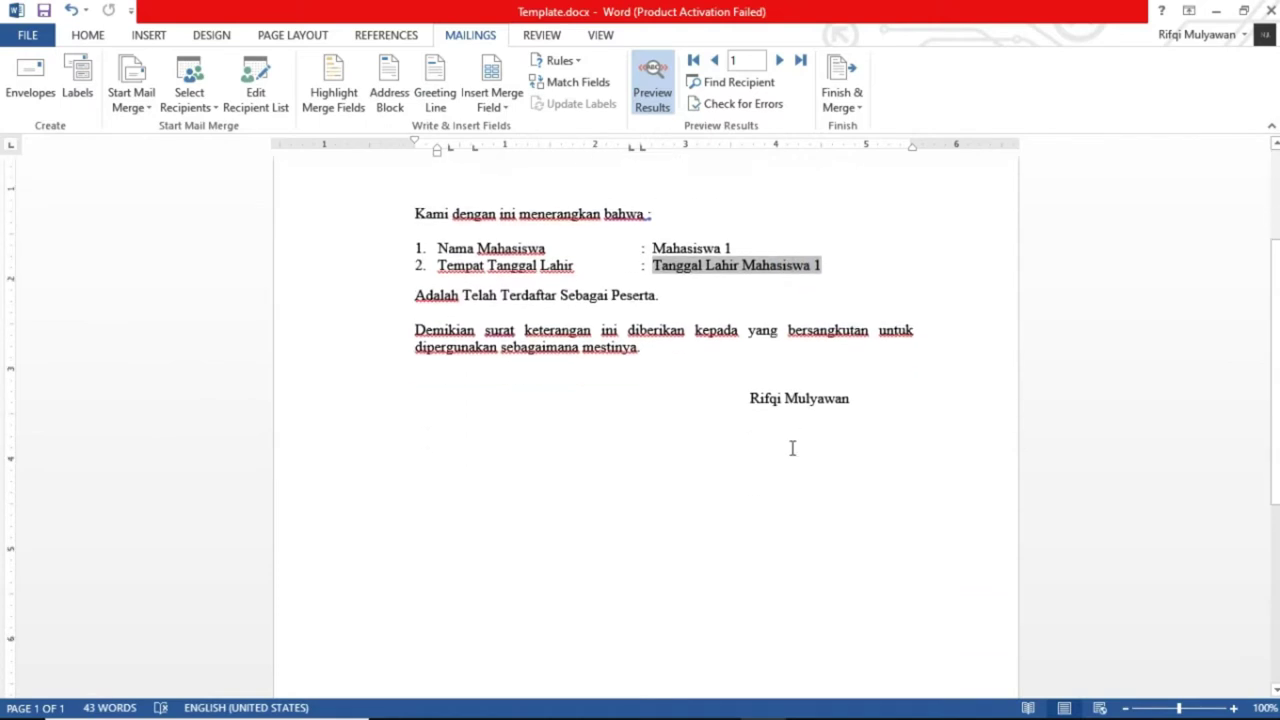
{"action": "scroll", "coordinate": [792, 448], "scroll_direction": "up", "scroll_amount": 3}
{"action": "left_click", "coordinate": [789, 261]}
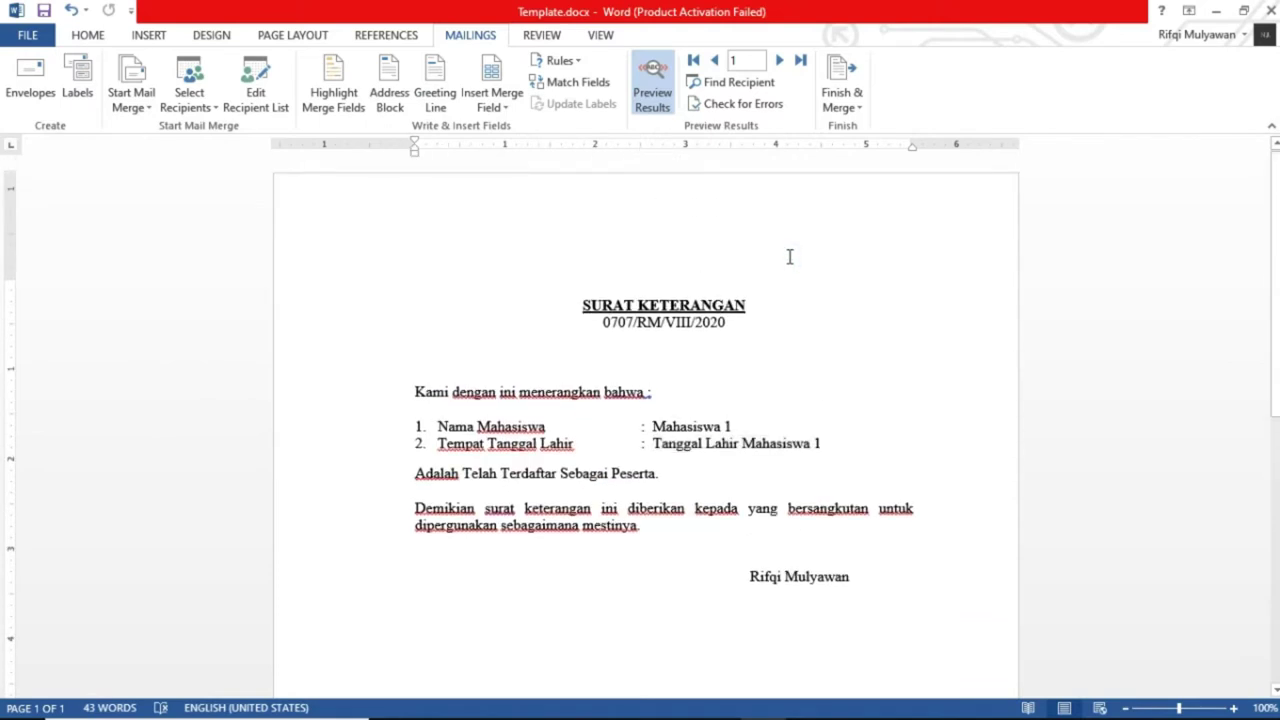
{"action": "scroll", "coordinate": [789, 256], "scroll_direction": "down", "scroll_amount": 2}
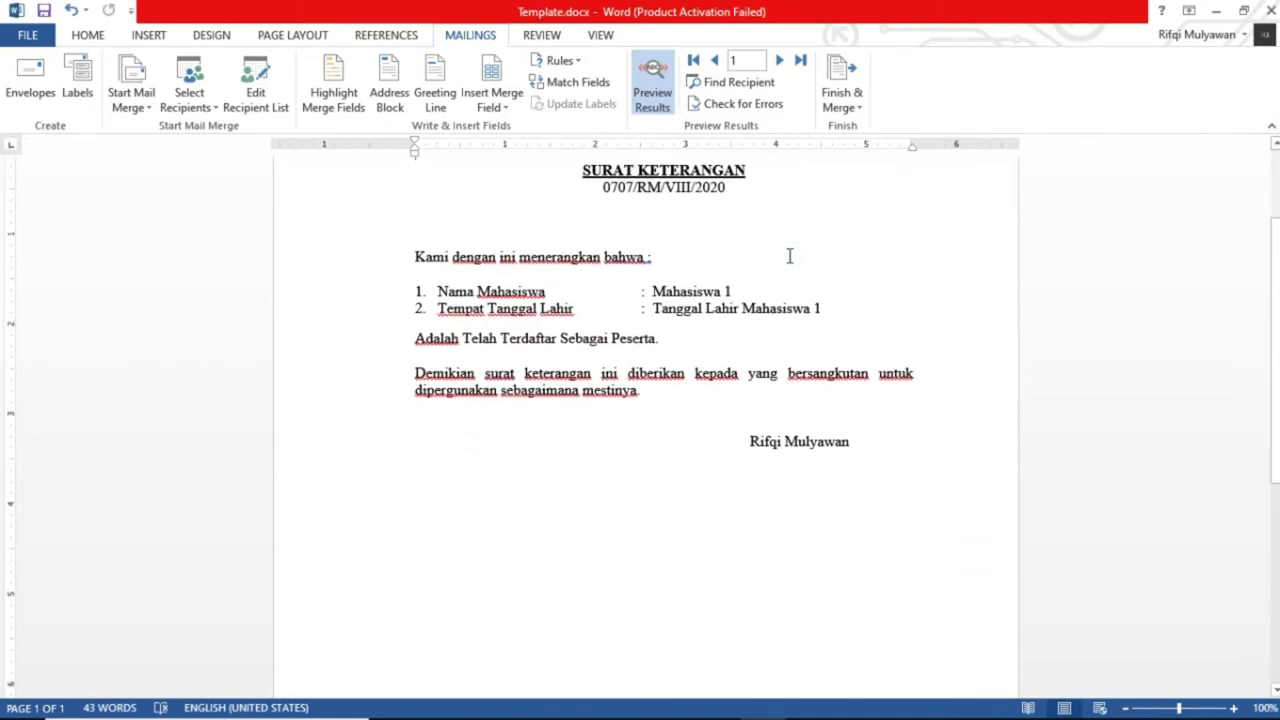
{"action": "scroll", "coordinate": [789, 256], "scroll_direction": "up", "scroll_amount": 2}
{"action": "scroll", "coordinate": [789, 256], "scroll_direction": "down", "scroll_amount": 1, "text": "ctrl"}
{"action": "scroll", "coordinate": [788, 255], "scroll_direction": "down", "scroll_amount": 1, "text": "ctrl"}
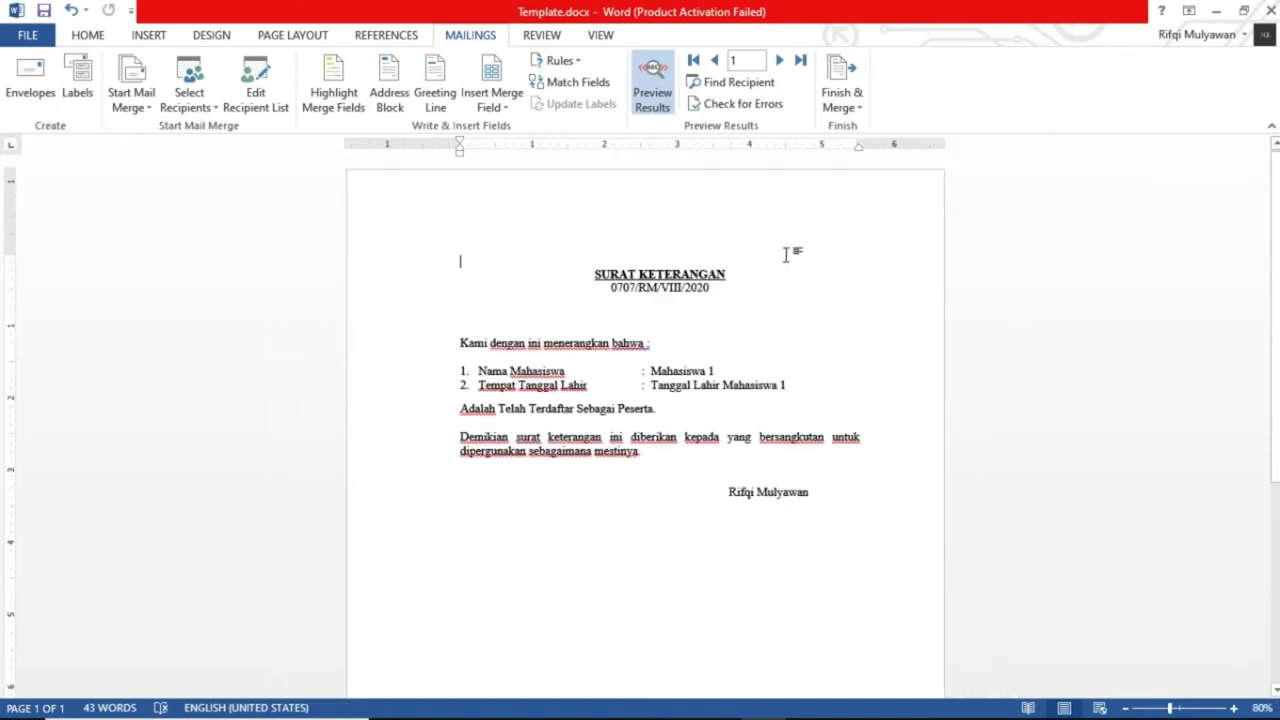
{"action": "left_click", "coordinate": [147, 38]}
{"action": "left_click", "coordinate": [222, 36]}
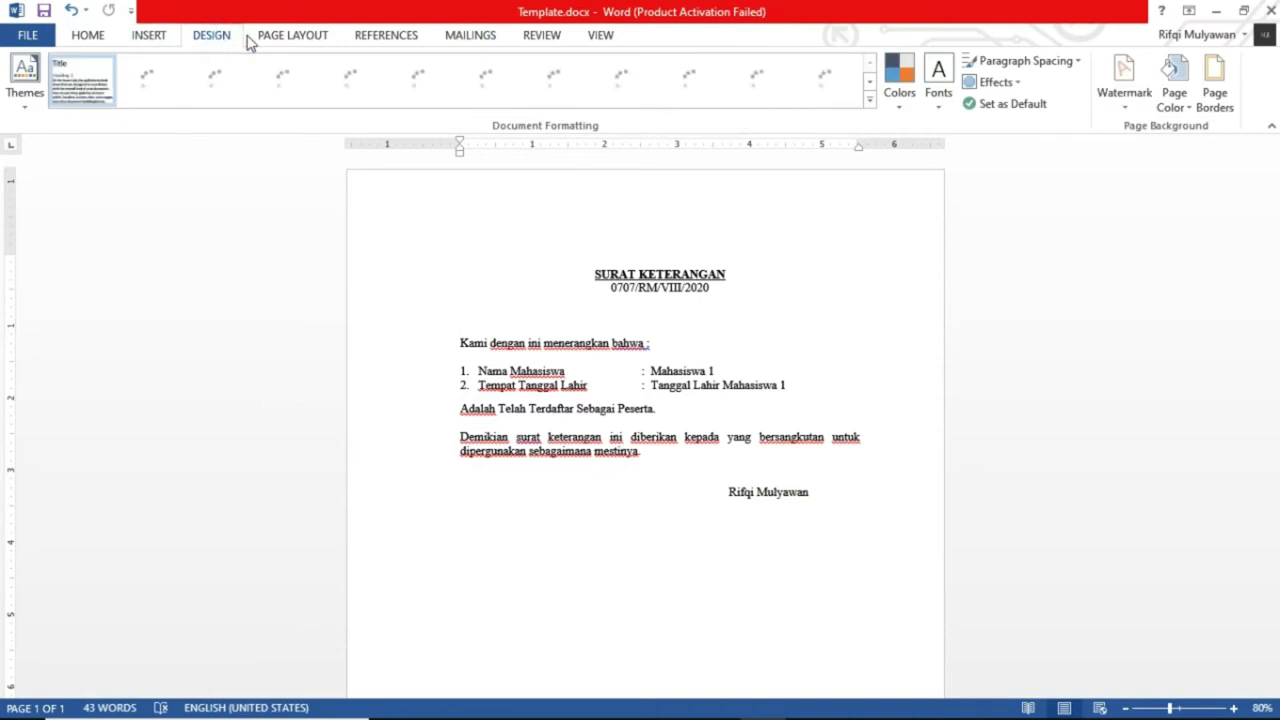
{"action": "left_click", "coordinate": [1120, 110]}
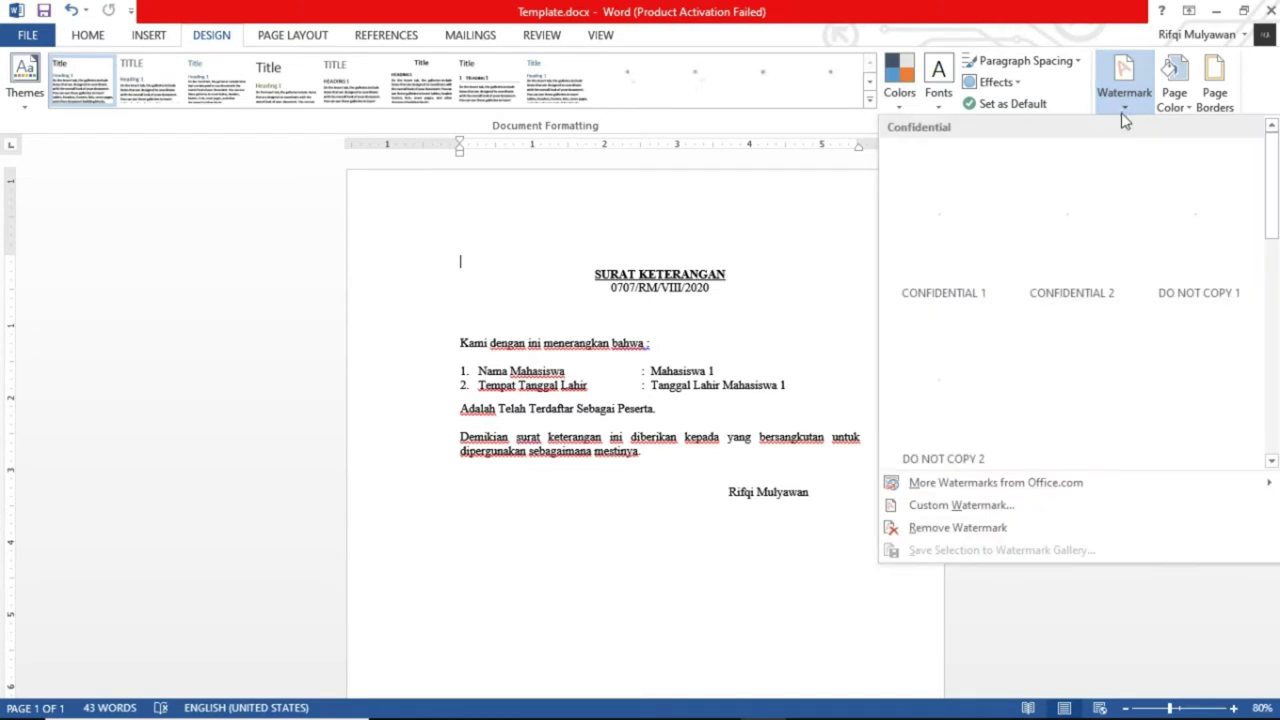
{"action": "left_click", "coordinate": [996, 506]}
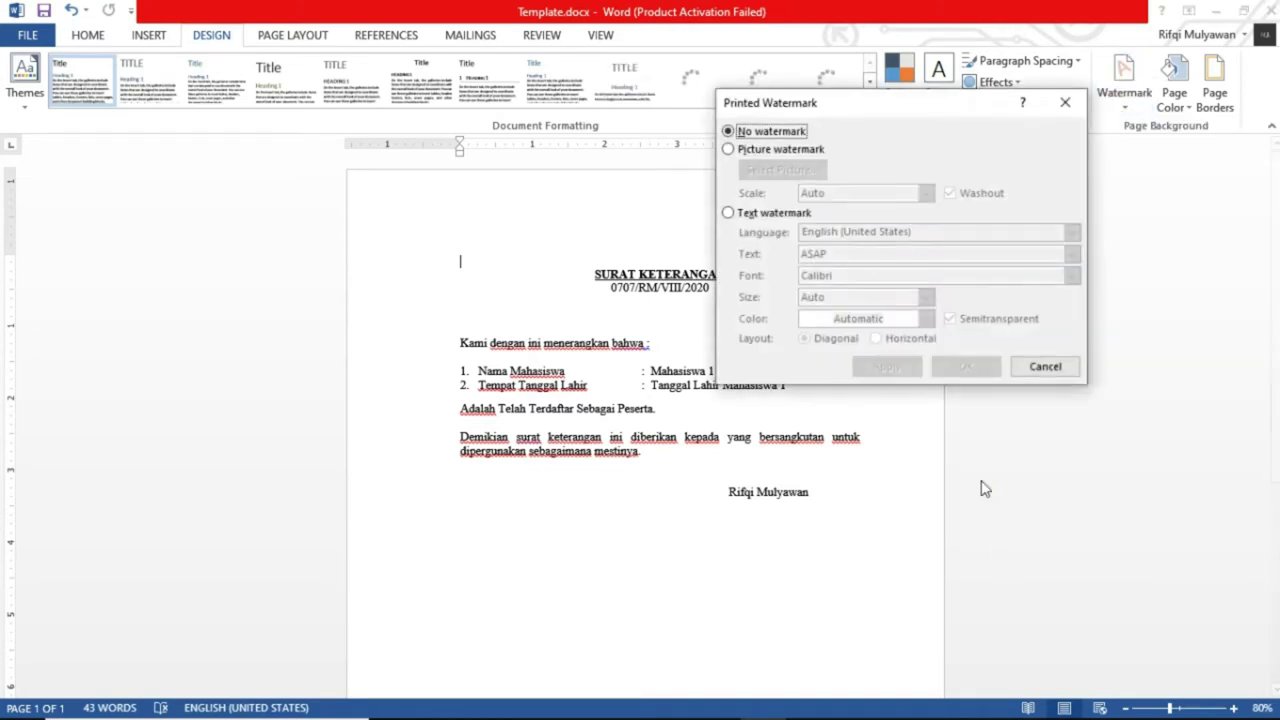
Step: Choose a picture watermark using Downloads\Template Design.png
{"action": "left_click", "coordinate": [805, 150]}
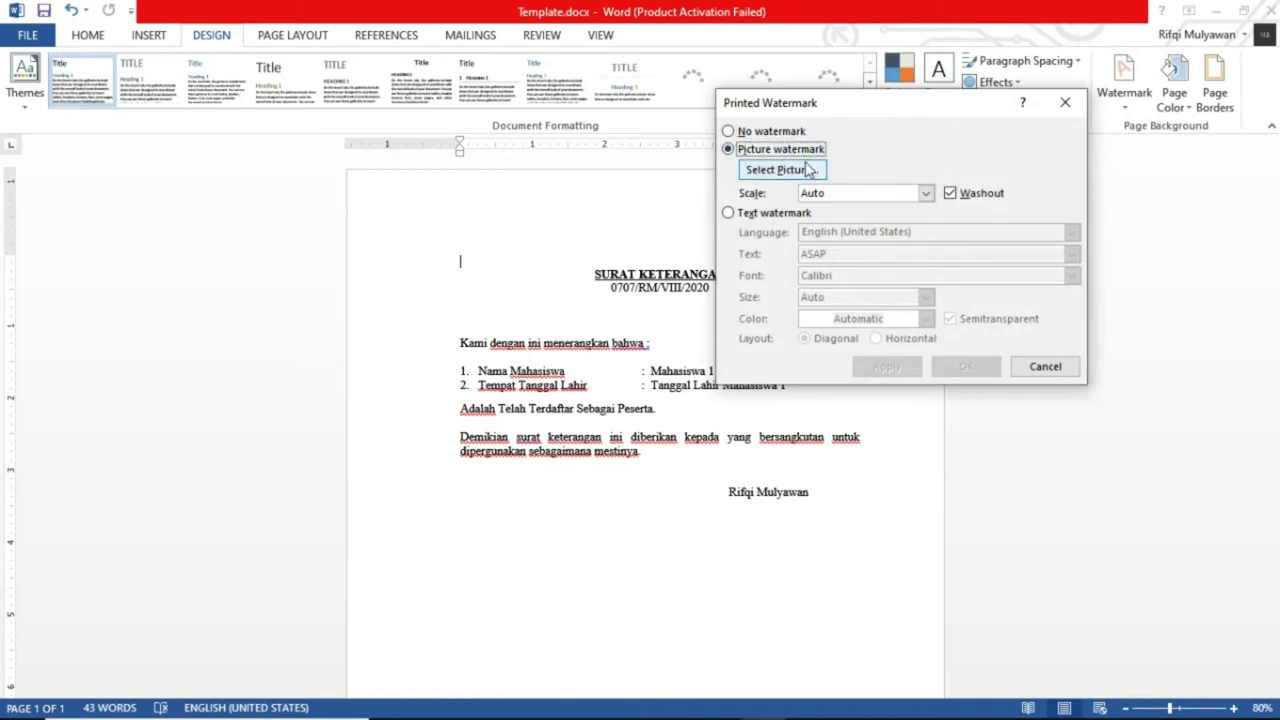
{"action": "left_click", "coordinate": [825, 190]}
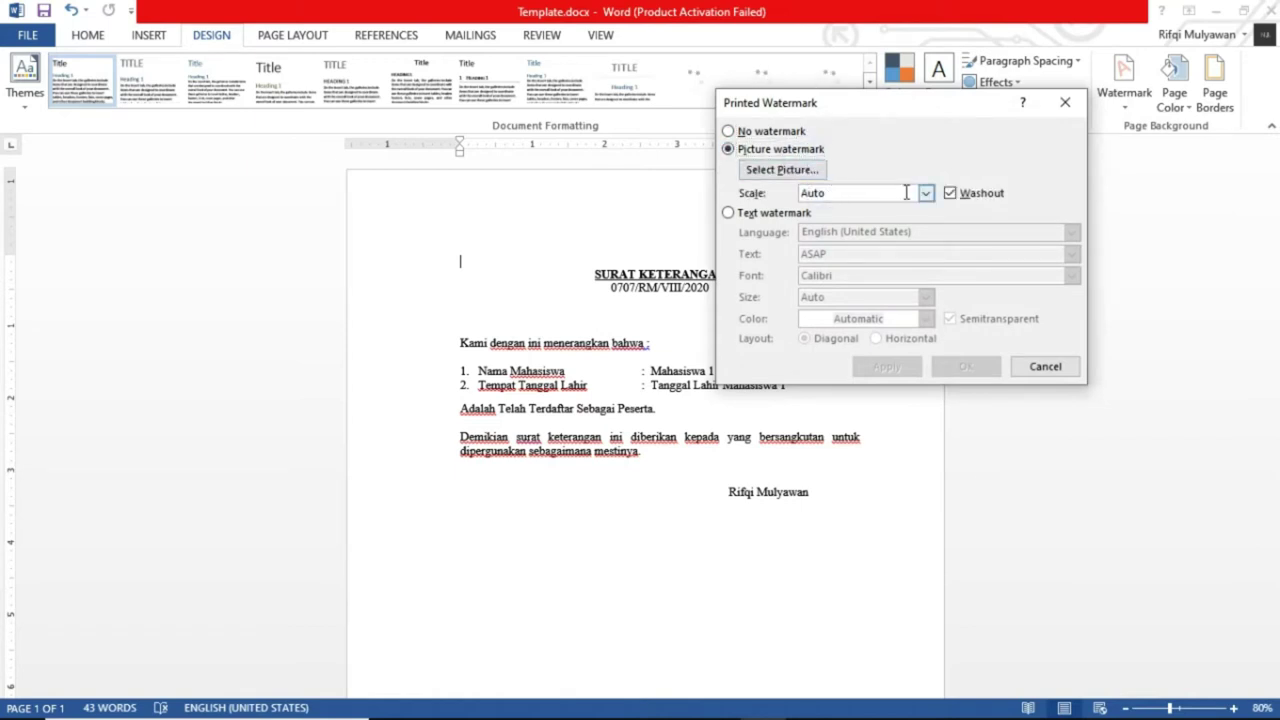
{"action": "left_click", "coordinate": [778, 170]}
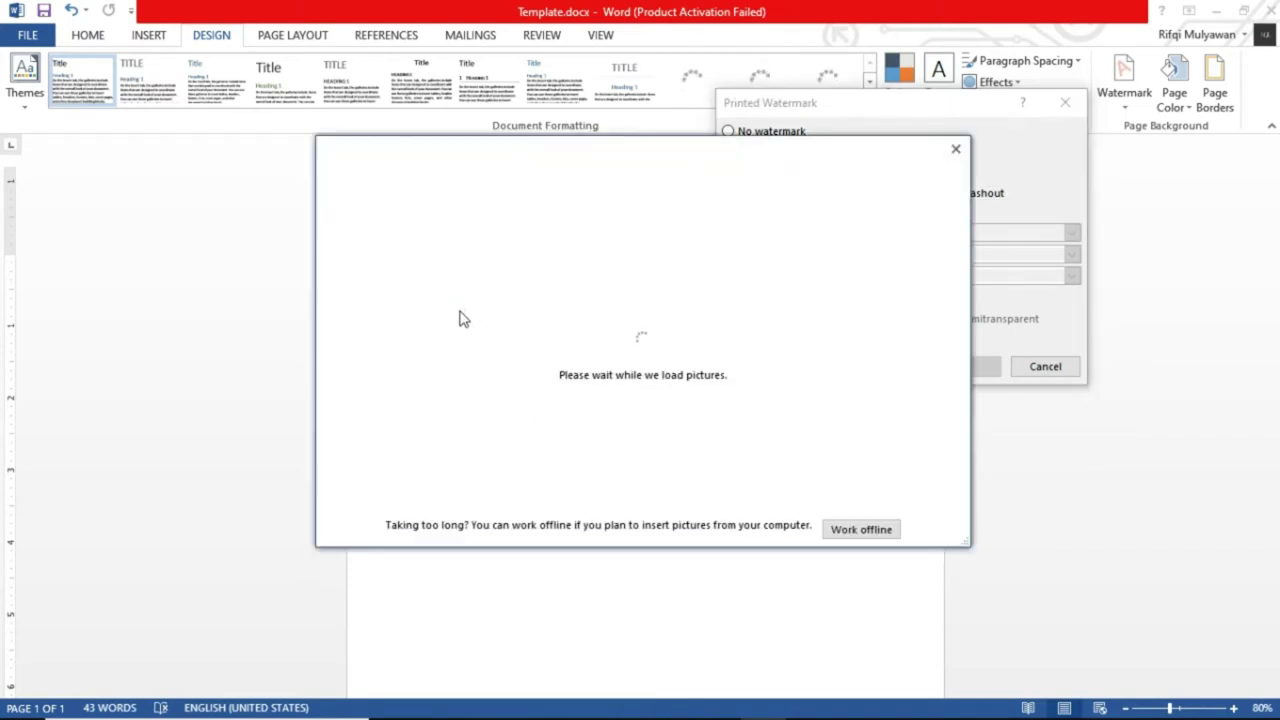
{"action": "left_click", "coordinate": [486, 250]}
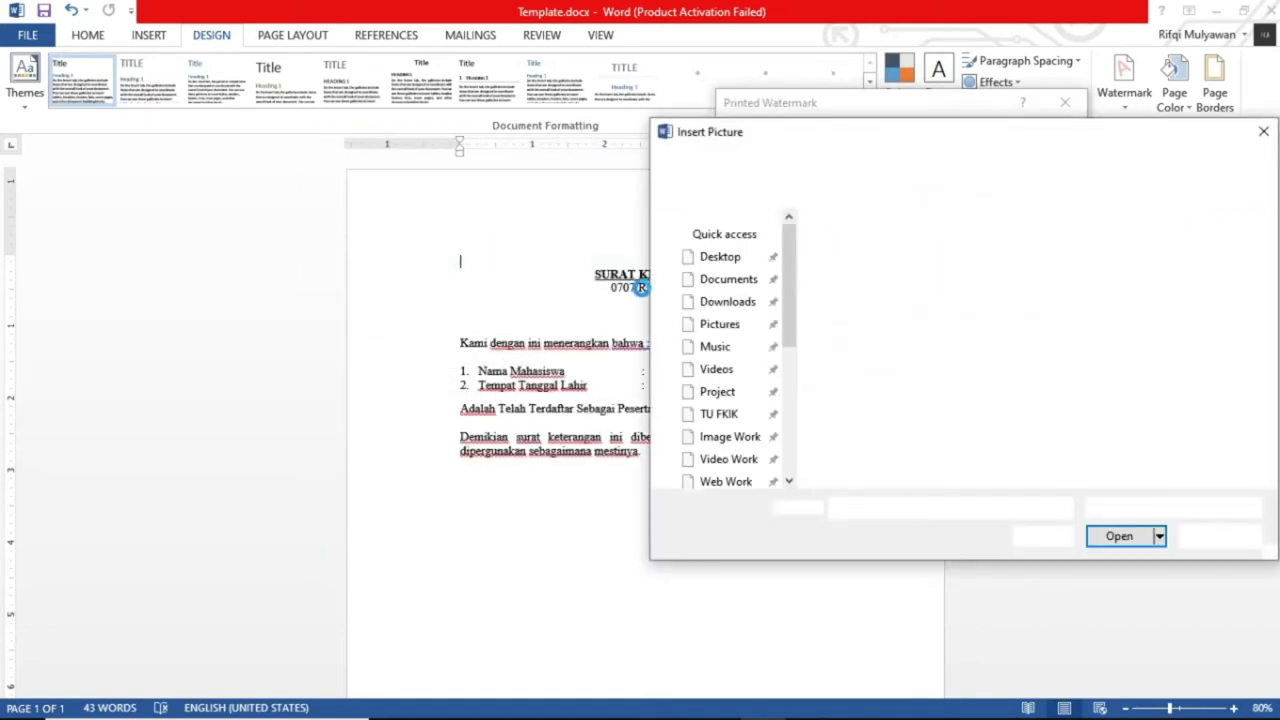
{"action": "left_click", "coordinate": [733, 318]}
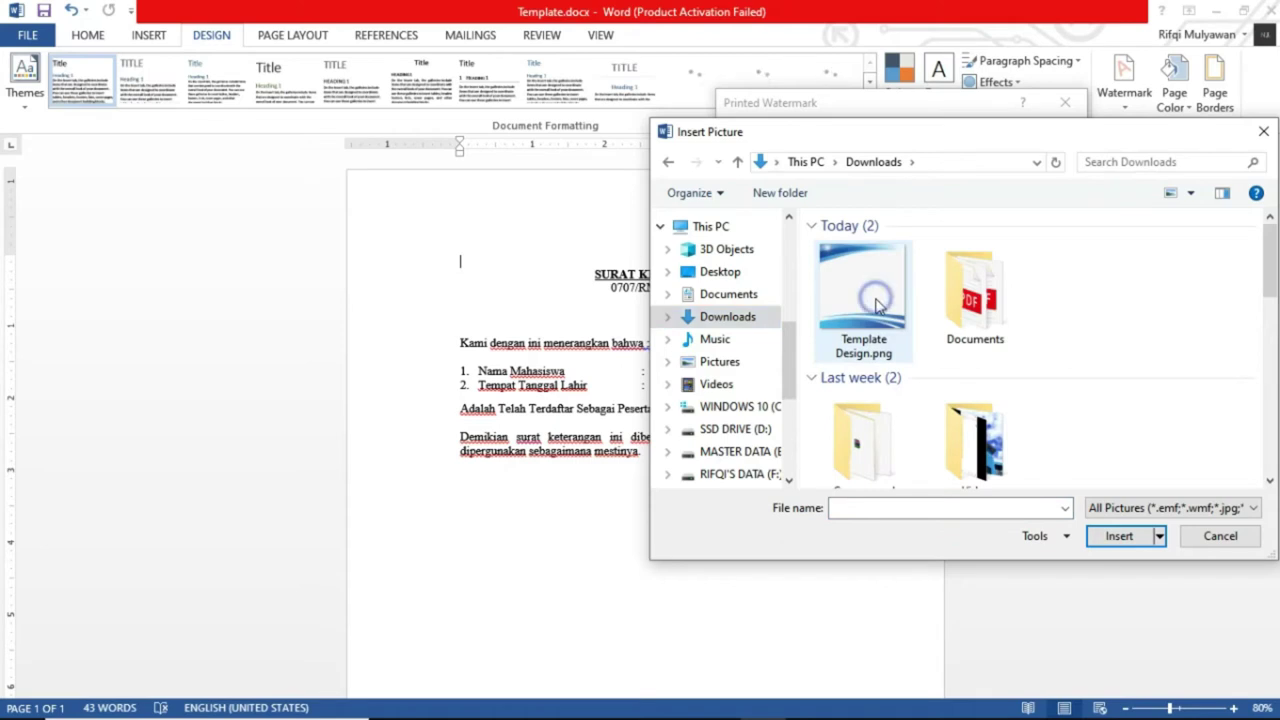
{"action": "left_click", "coordinate": [866, 300]}
{"action": "left_click", "coordinate": [1110, 538]}
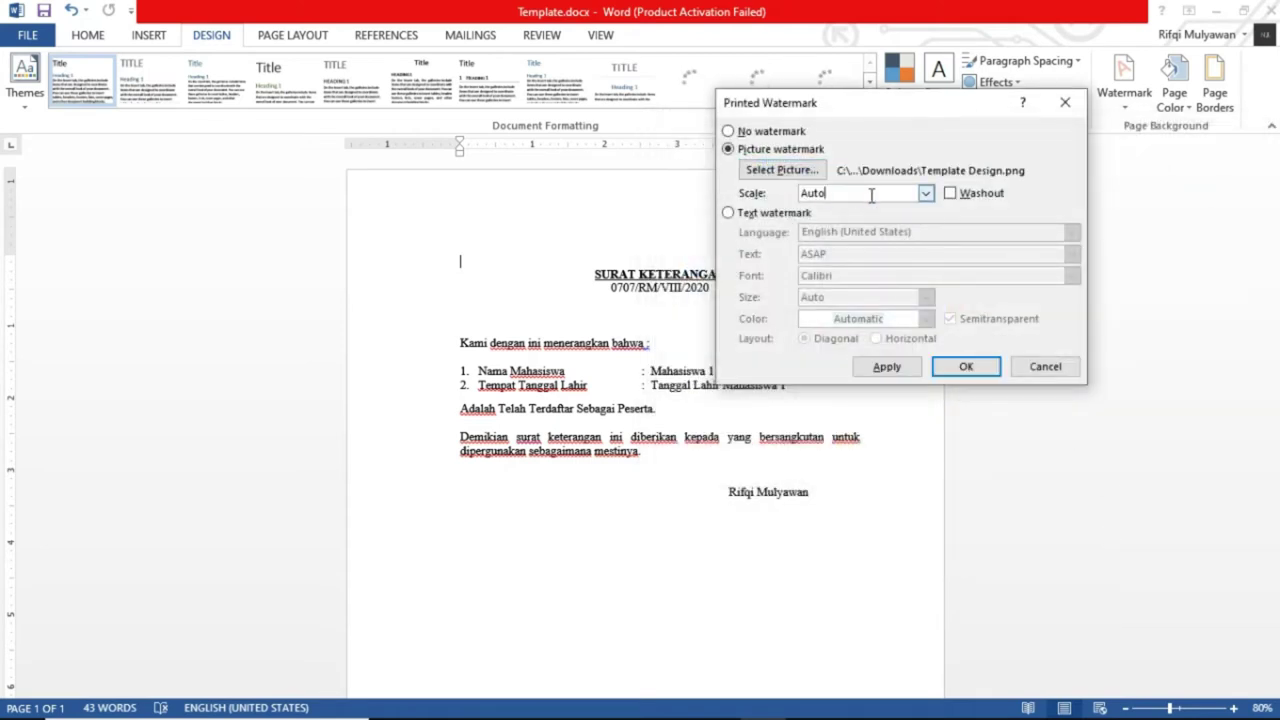
Step: Set the watermark scale to 170% without washout, apply it, and close the dialog
{"action": "left_click", "coordinate": [931, 195]}
{"action": "left_click", "coordinate": [905, 246]}
{"action": "left_click", "coordinate": [814, 194]}
{"action": "type", "text": "170"}
{"action": "left_click", "coordinate": [886, 367]}
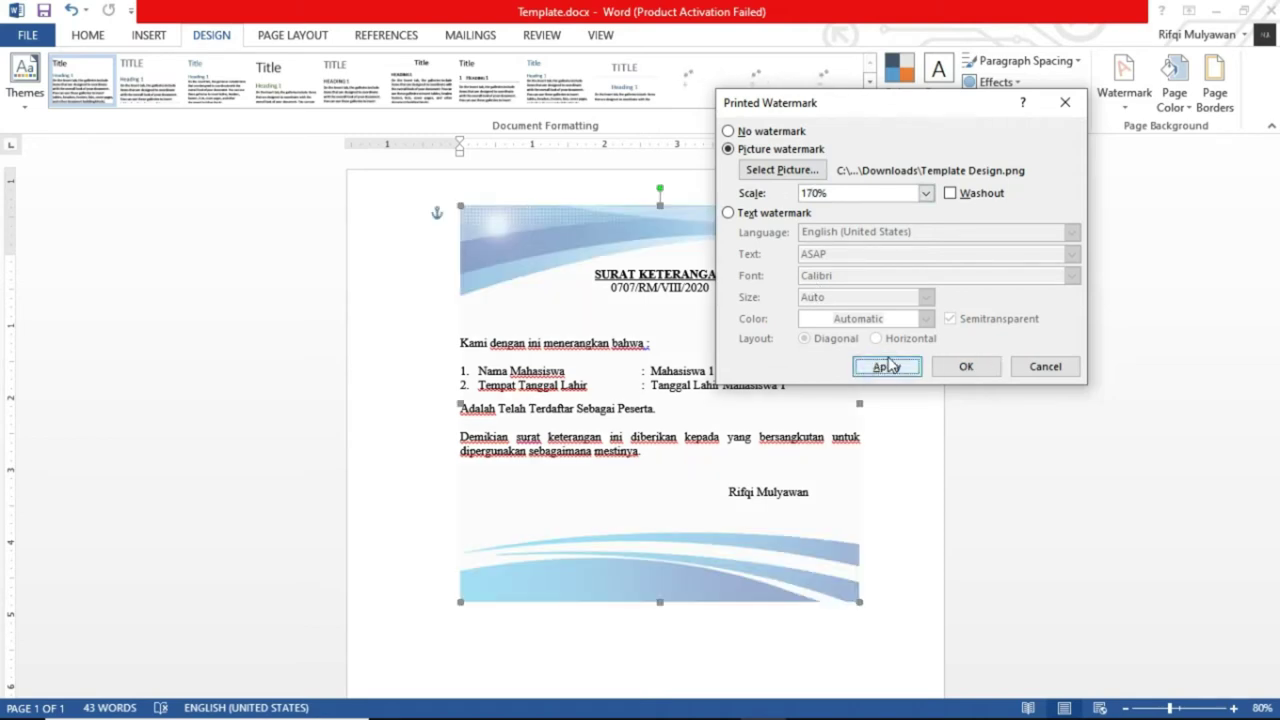
{"action": "left_click", "coordinate": [1044, 367]}
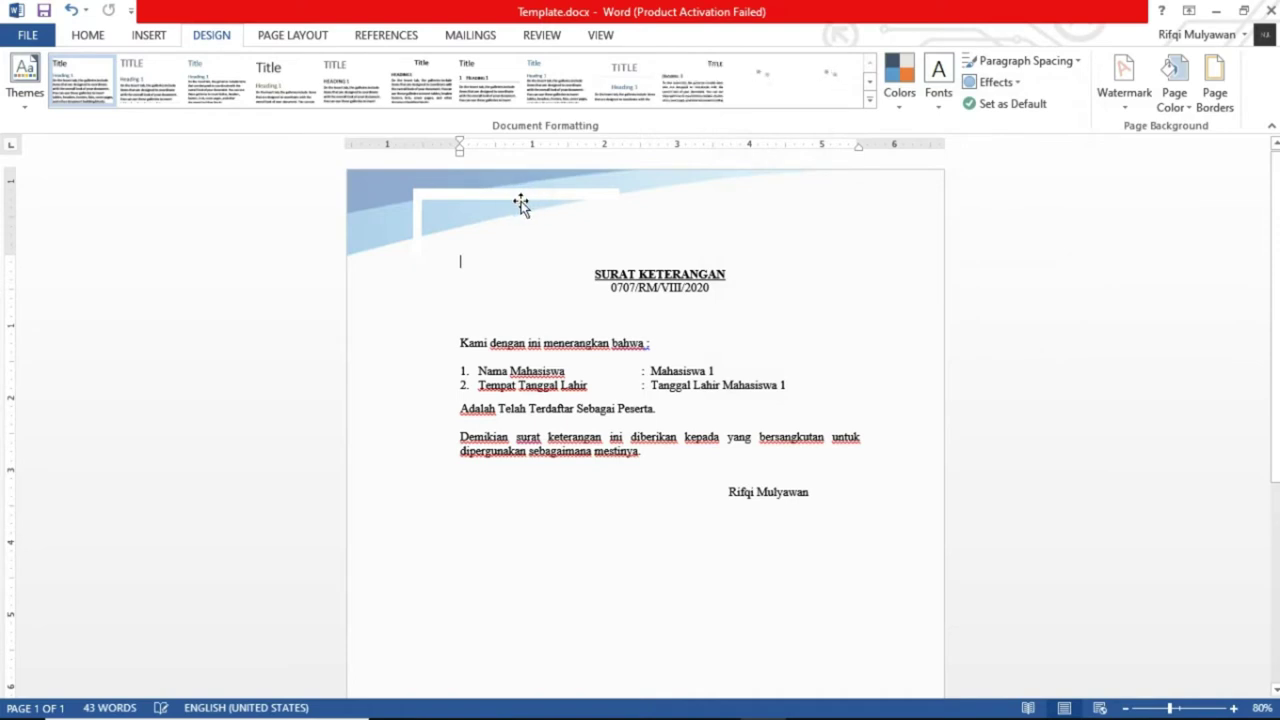
Step: Delete the white shape from the letter's header
{"action": "left_click", "coordinate": [417, 216]}
{"action": "key", "text": "Delete"}
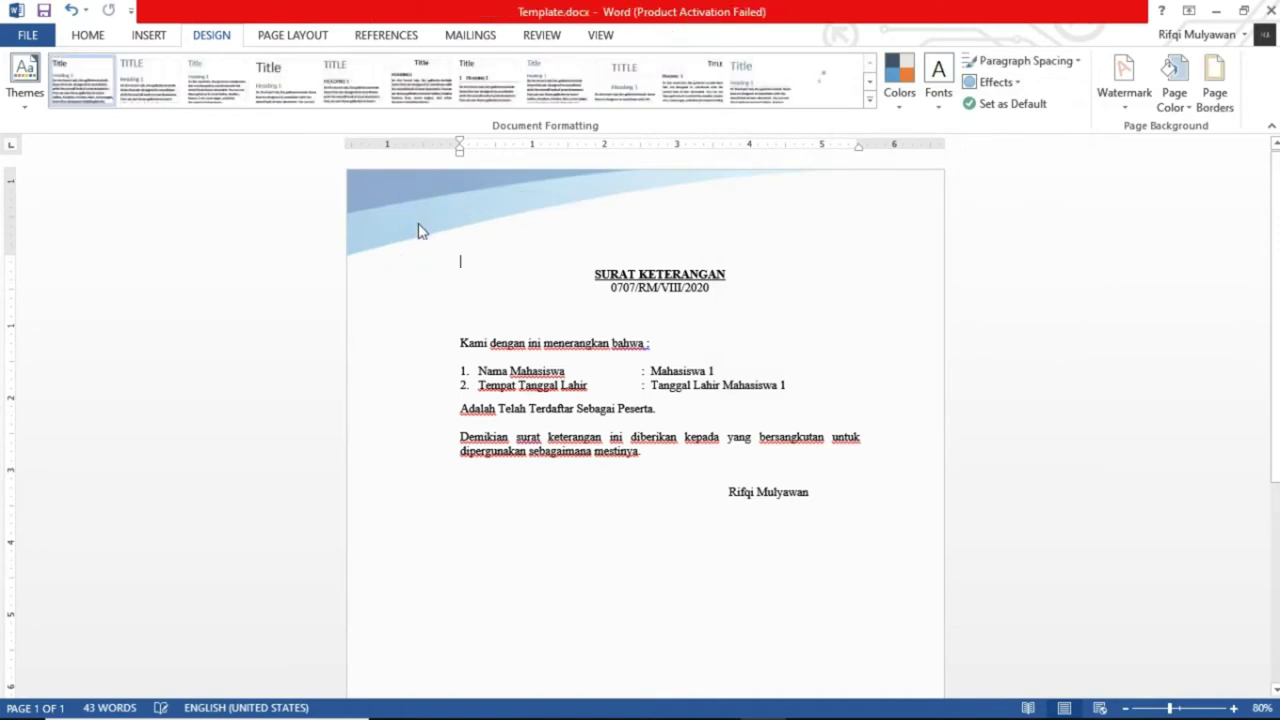
{"action": "left_click", "coordinate": [720, 250]}
{"action": "scroll", "coordinate": [720, 250], "scroll_direction": "down", "scroll_amount": 2}
{"action": "scroll", "coordinate": [723, 245], "scroll_direction": "down", "scroll_amount": 3}
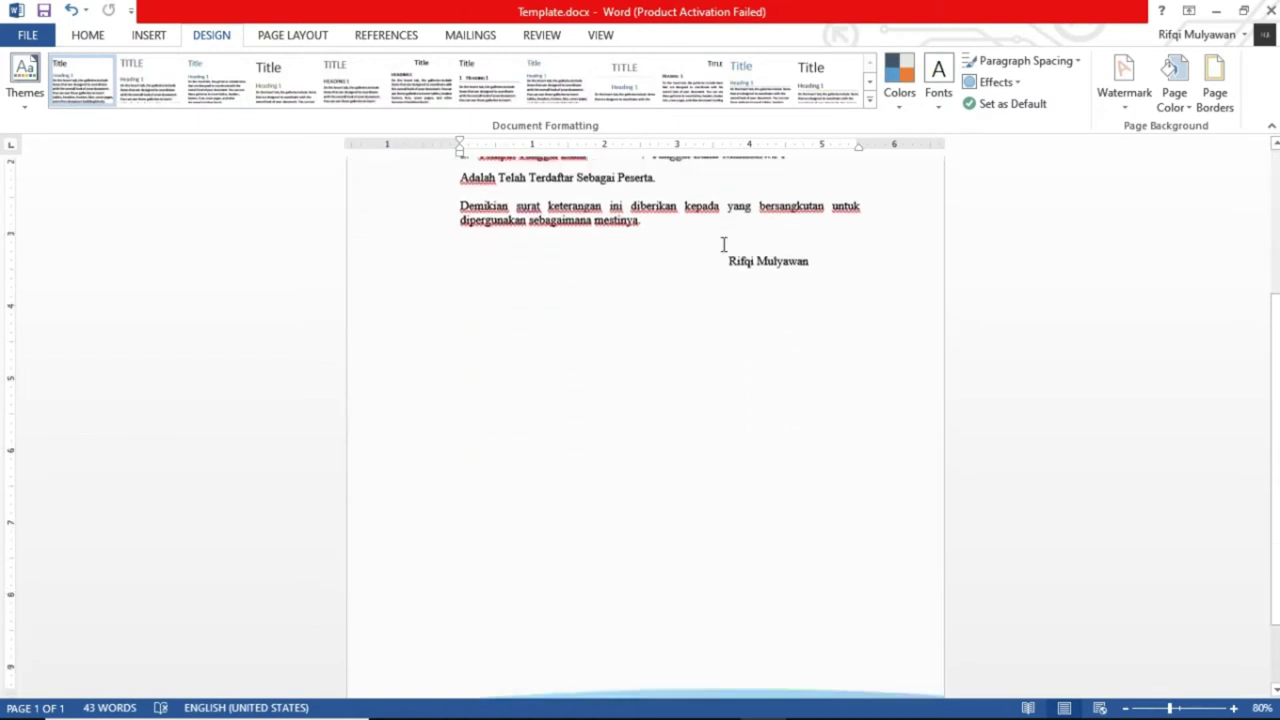
{"action": "scroll", "coordinate": [723, 250], "scroll_direction": "down", "scroll_amount": 2}
{"action": "scroll", "coordinate": [723, 250], "scroll_direction": "up", "scroll_amount": 3}
{"action": "scroll", "coordinate": [723, 250], "scroll_direction": "up", "scroll_amount": 3}
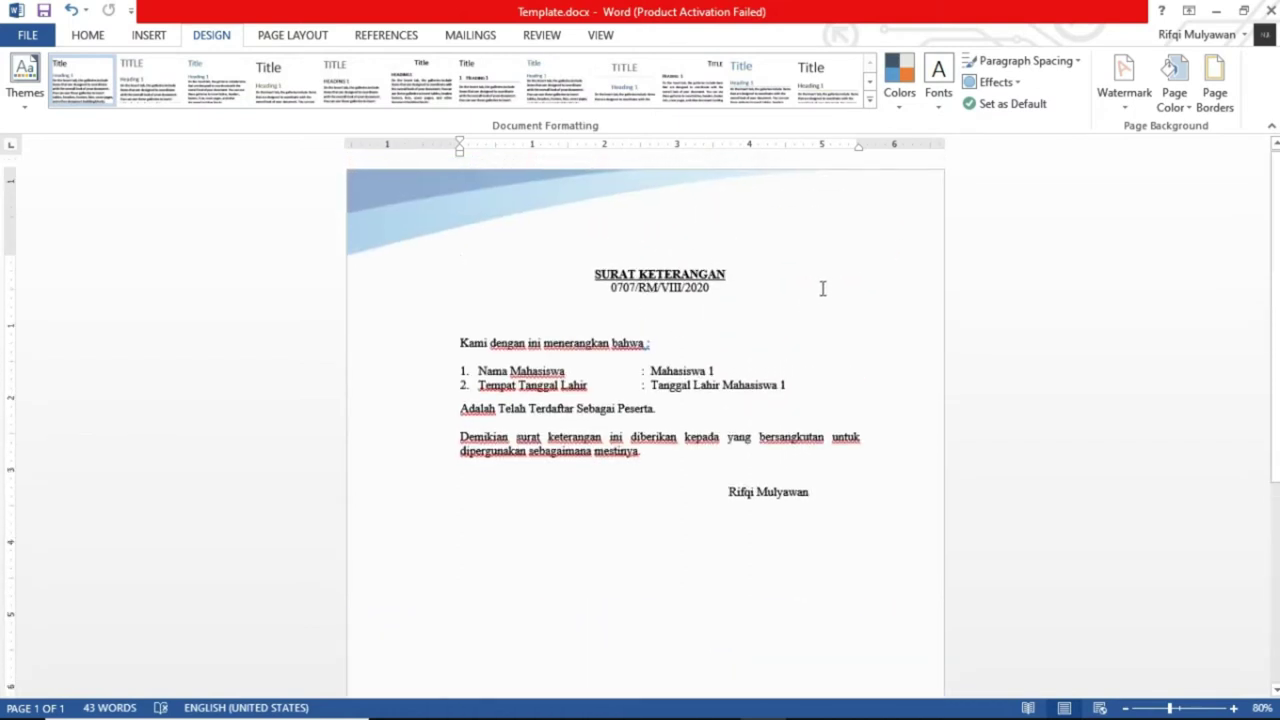
Step: Check the signature and opening line, then return to the Mail Merge folder window
{"action": "left_click", "coordinate": [847, 492]}
{"action": "left_click", "coordinate": [751, 351]}
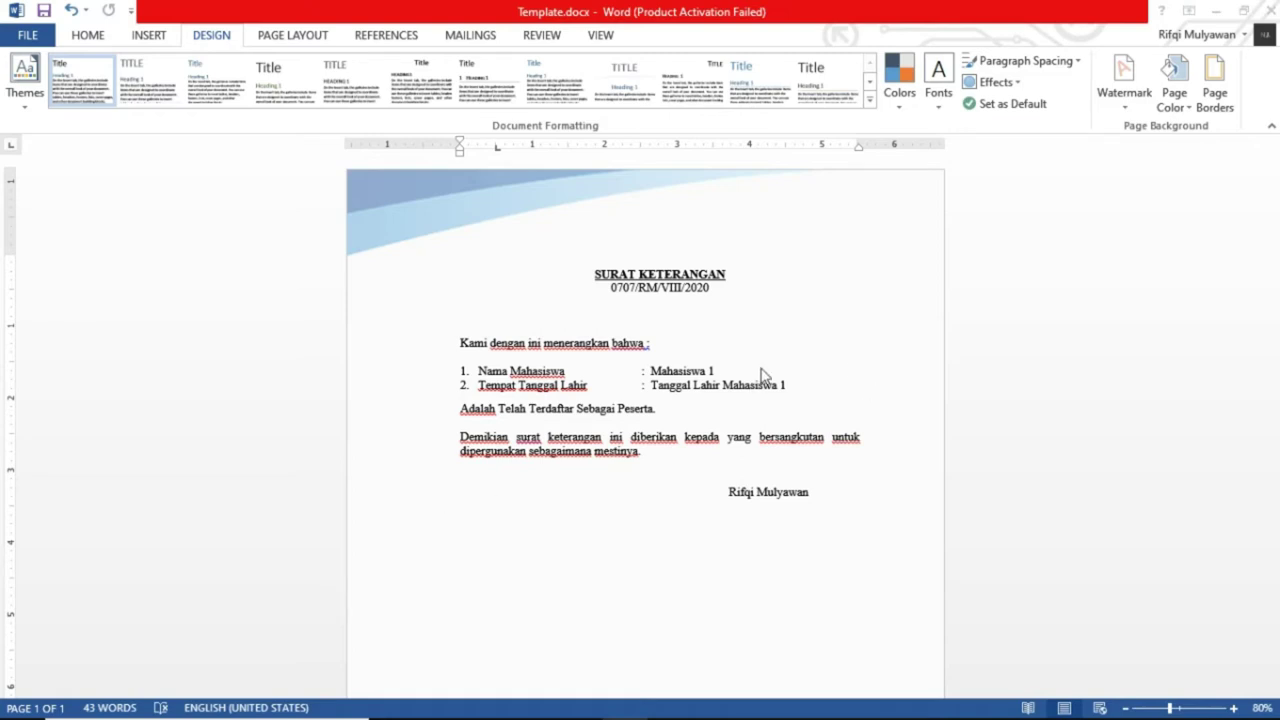
{"action": "left_click", "coordinate": [450, 345]}
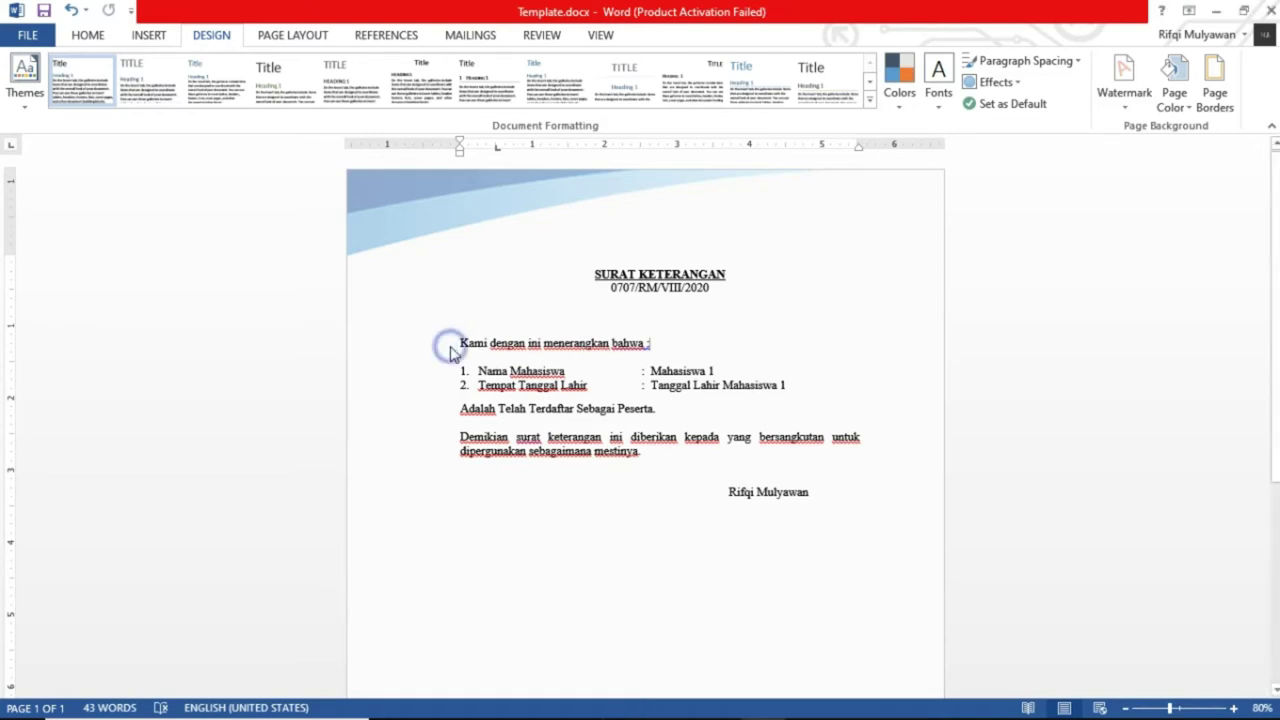
{"action": "key", "text": "alt+Tab"}
{"action": "key", "text": "alt+Tab"}
{"action": "key", "text": "alt+Tab"}
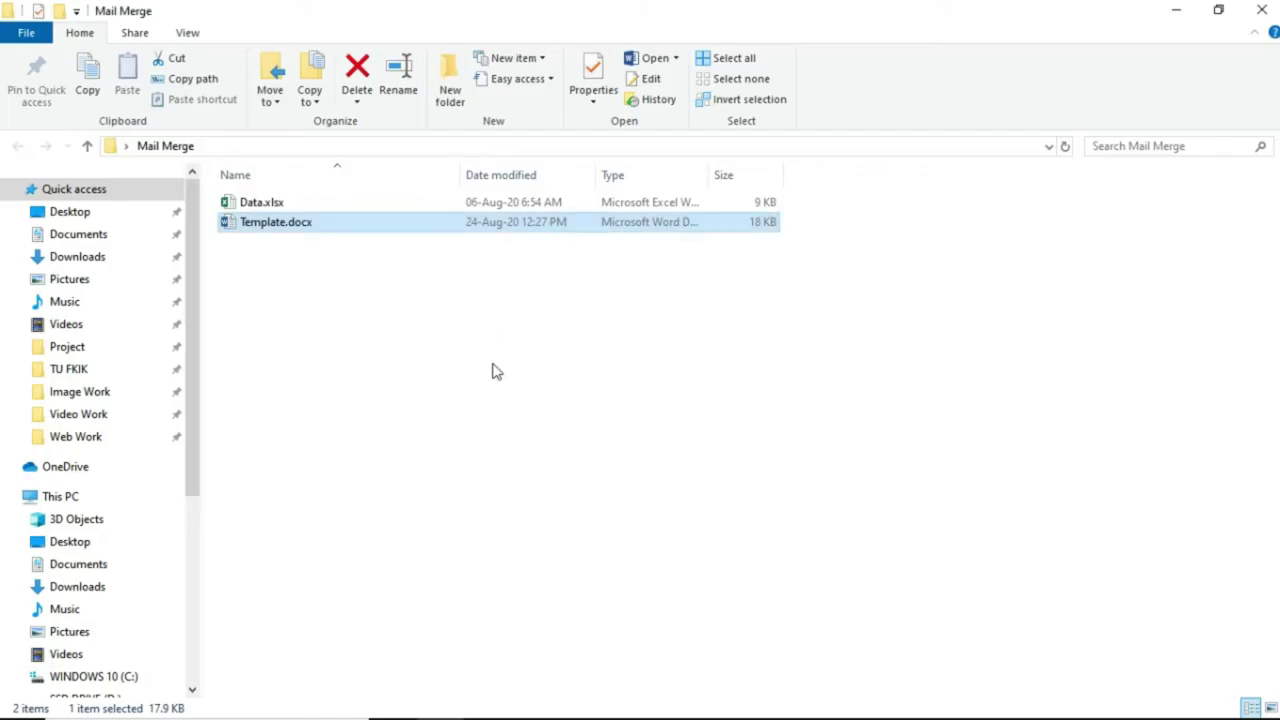
Step: Create a new folder named 'File' in Mail Merge, then return to Template.docx in Word
{"action": "left_click", "coordinate": [343, 279]}
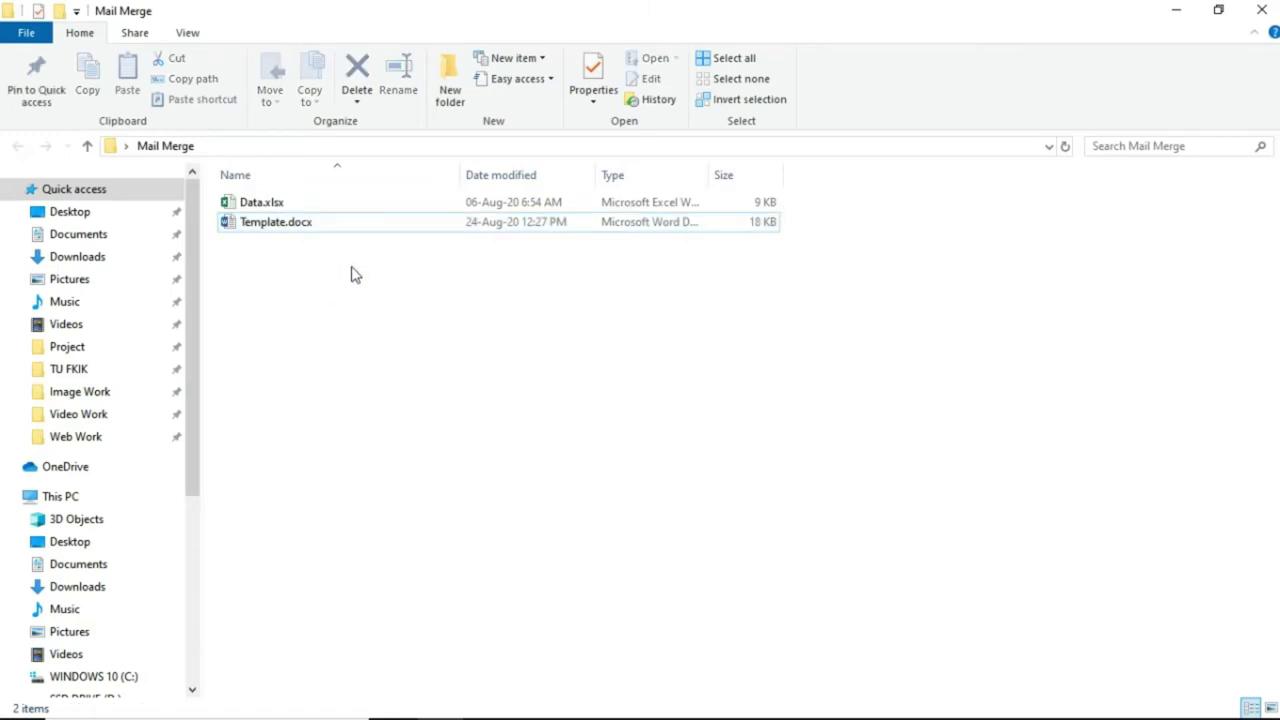
{"action": "left_click", "coordinate": [452, 84]}
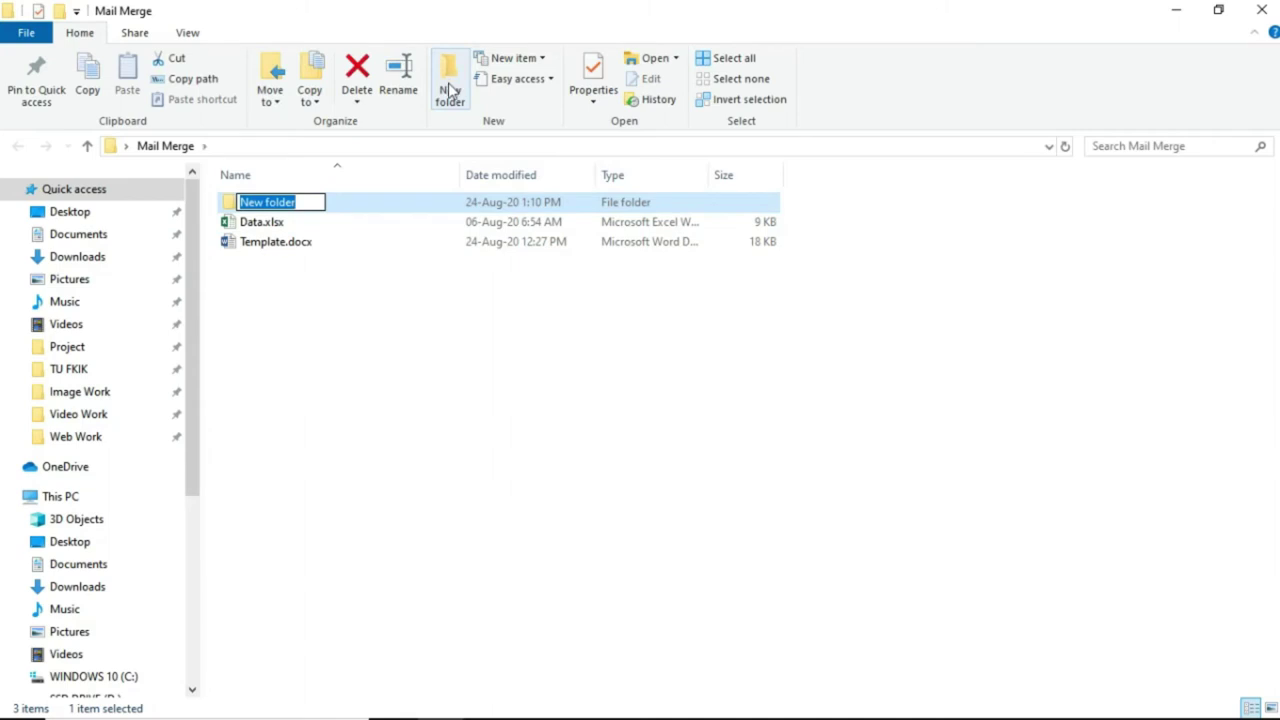
{"action": "type", "text": "File"}
{"action": "key", "text": "Return"}
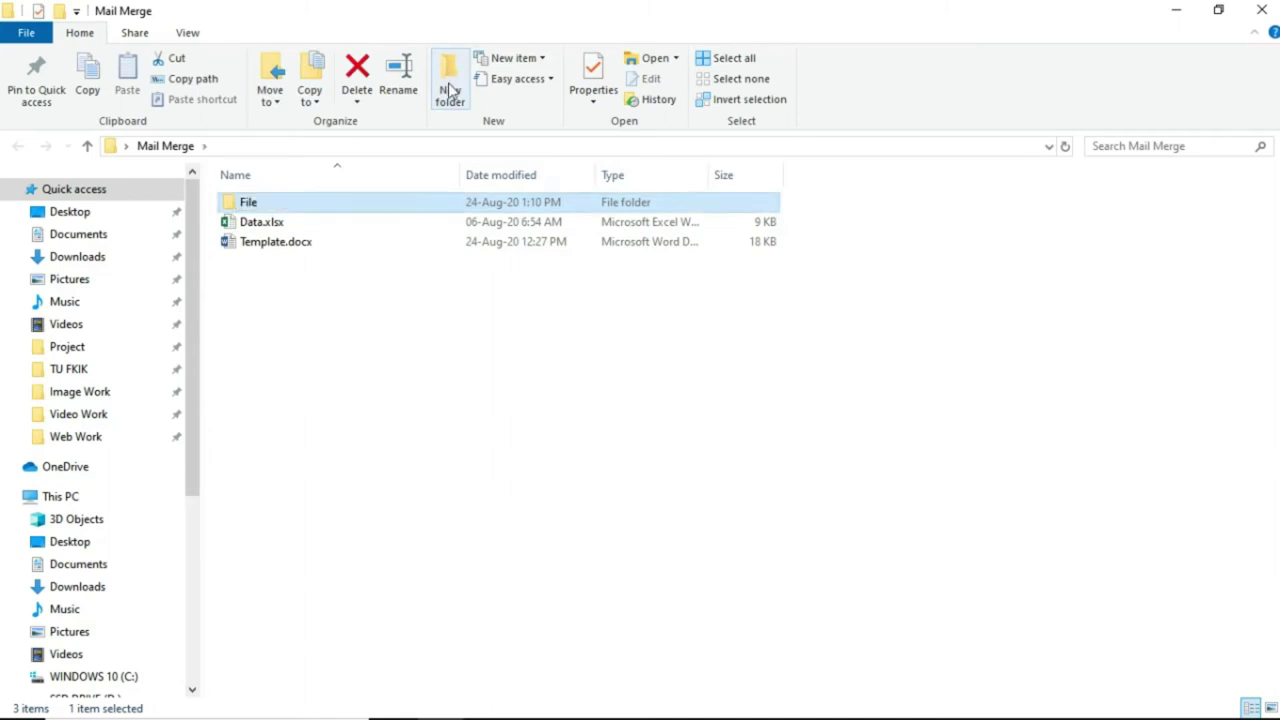
{"action": "left_click", "coordinate": [366, 292]}
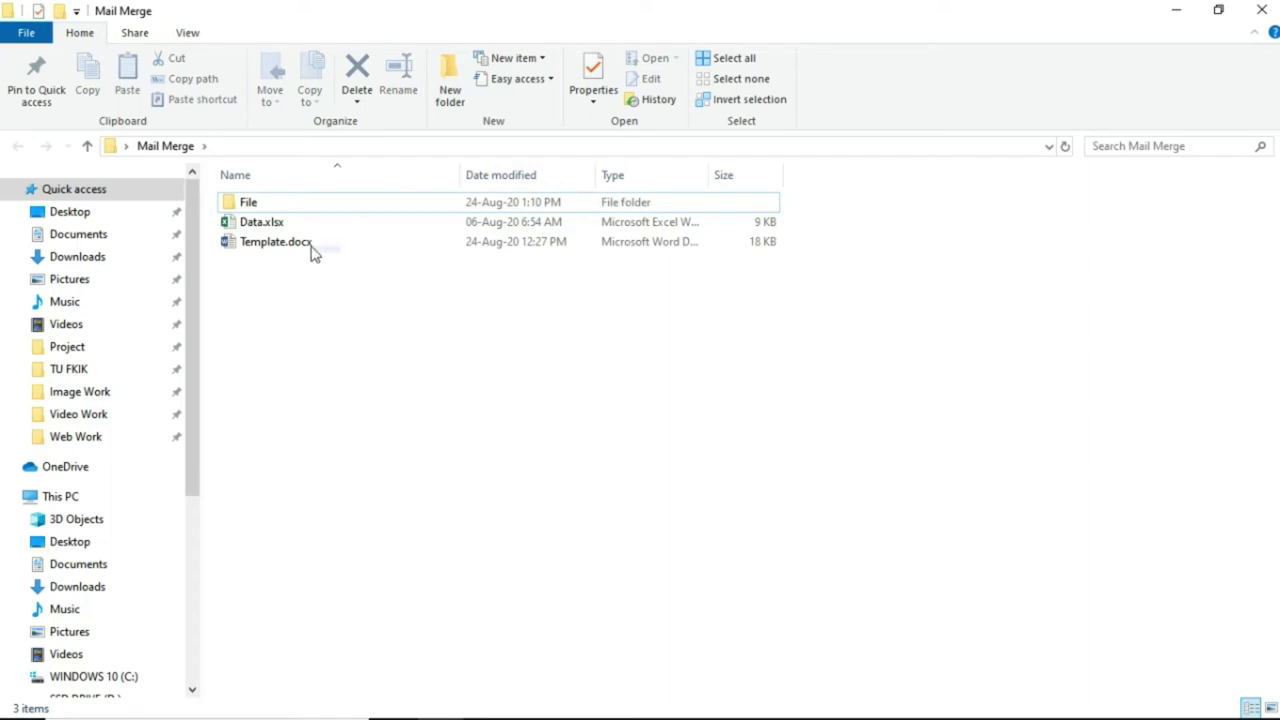
{"action": "key", "text": "alt+Tab"}
{"action": "left_click", "coordinate": [360, 348]}
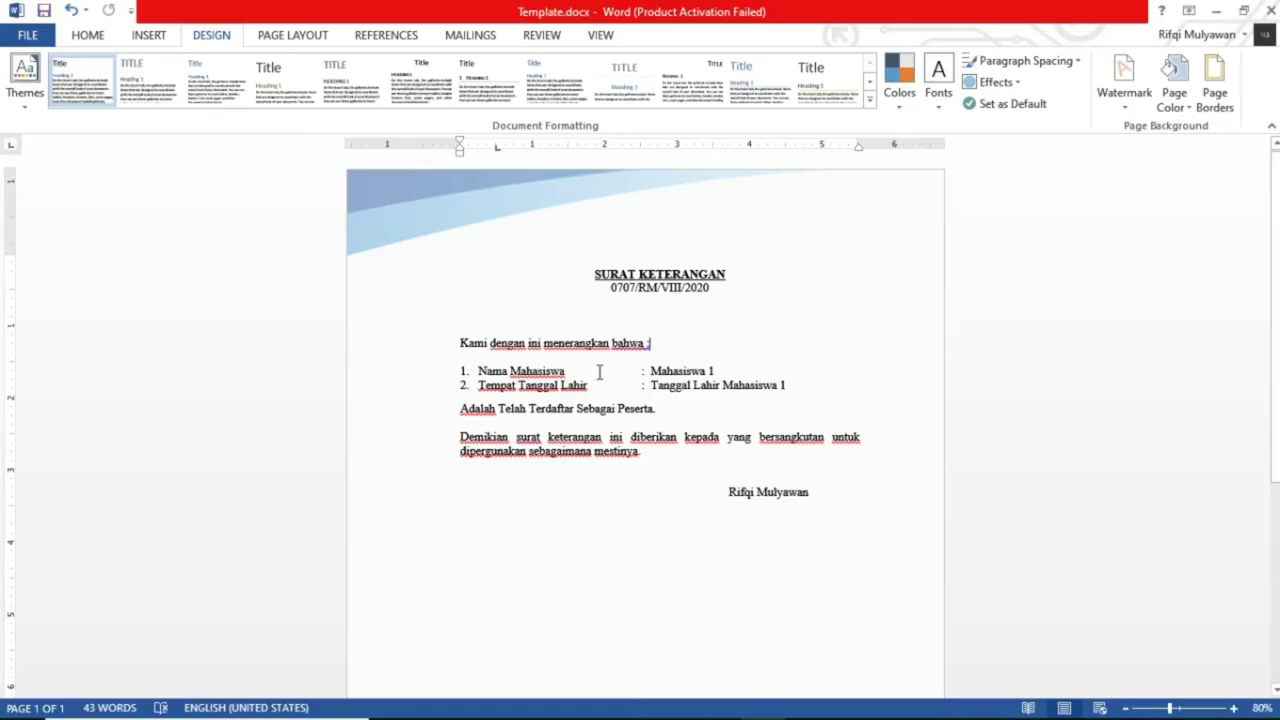
Step: Paste the RMSaveAsFileName macro into ThisDocument's code window in the VBA editor
{"action": "left_click", "coordinate": [92, 36]}
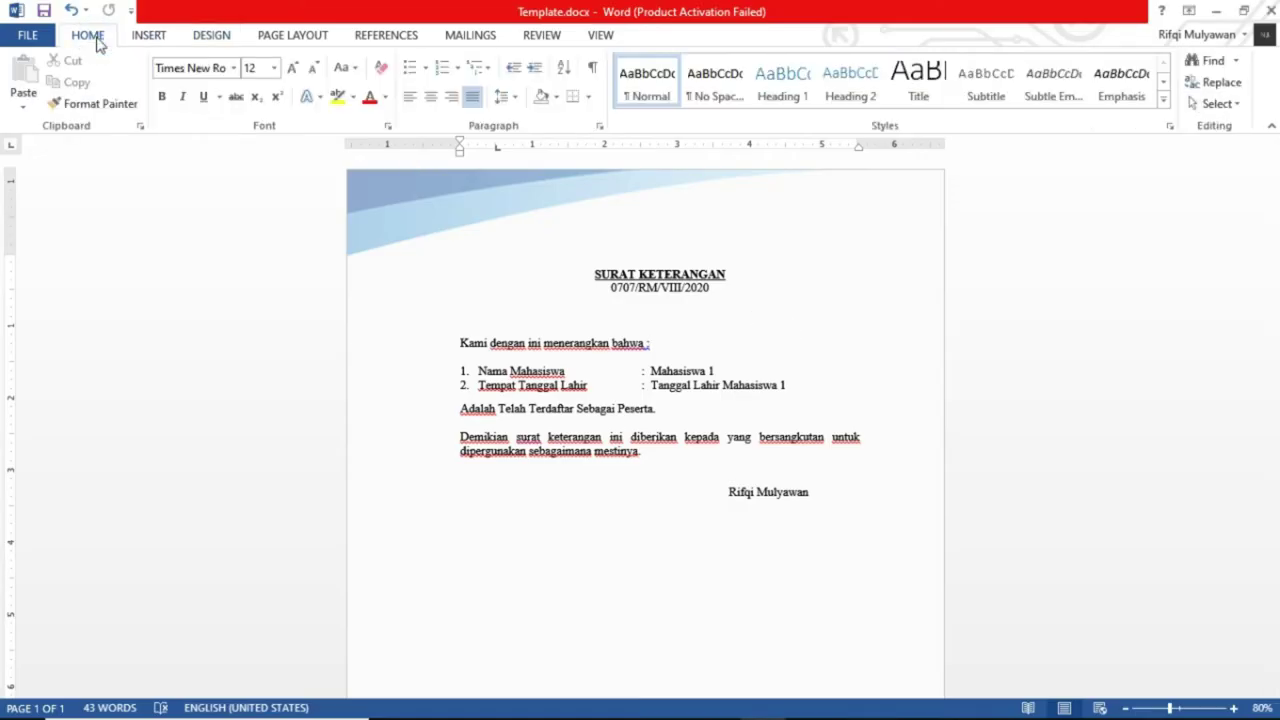
{"action": "left_click", "coordinate": [758, 338]}
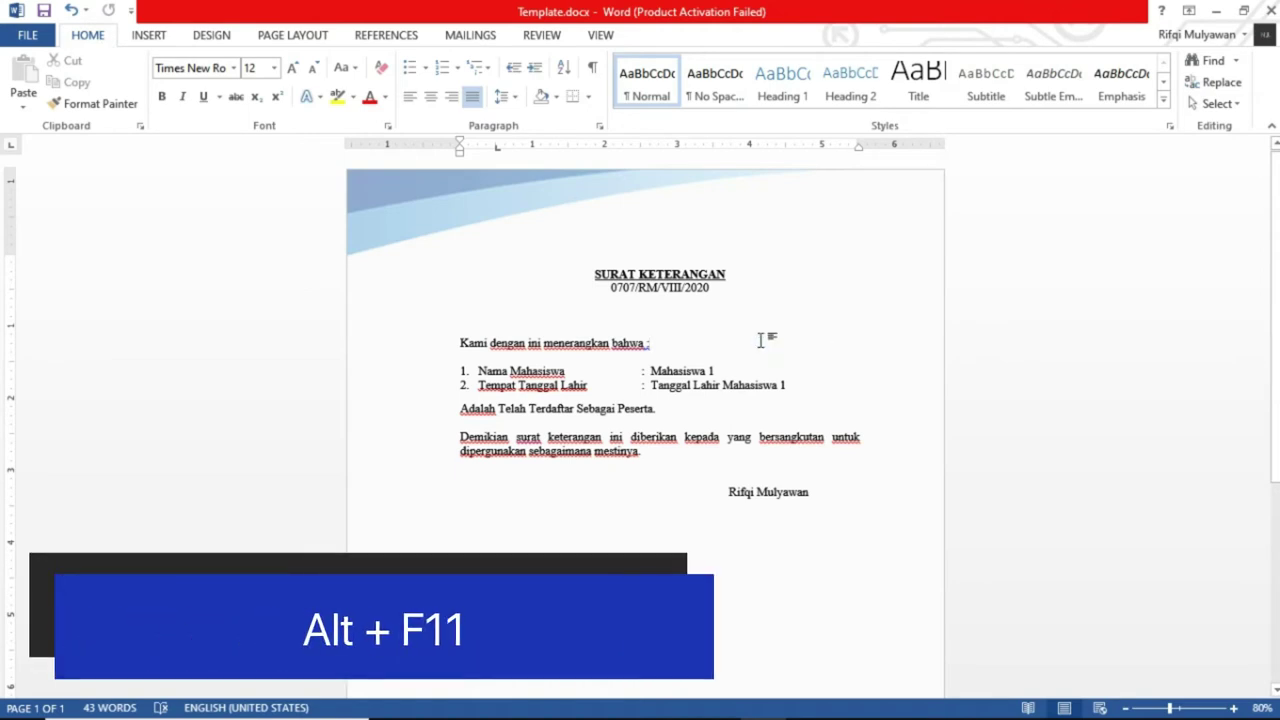
{"action": "key", "text": "alt+F11"}
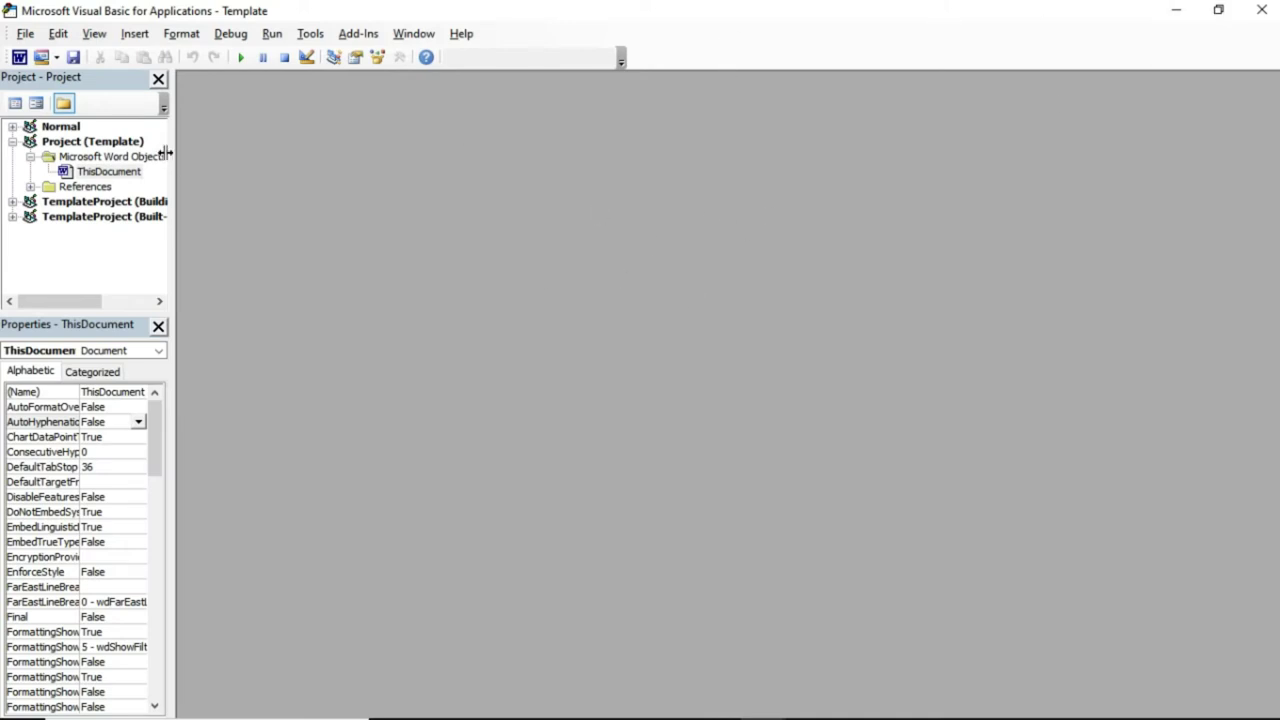
{"action": "left_click", "coordinate": [127, 179]}
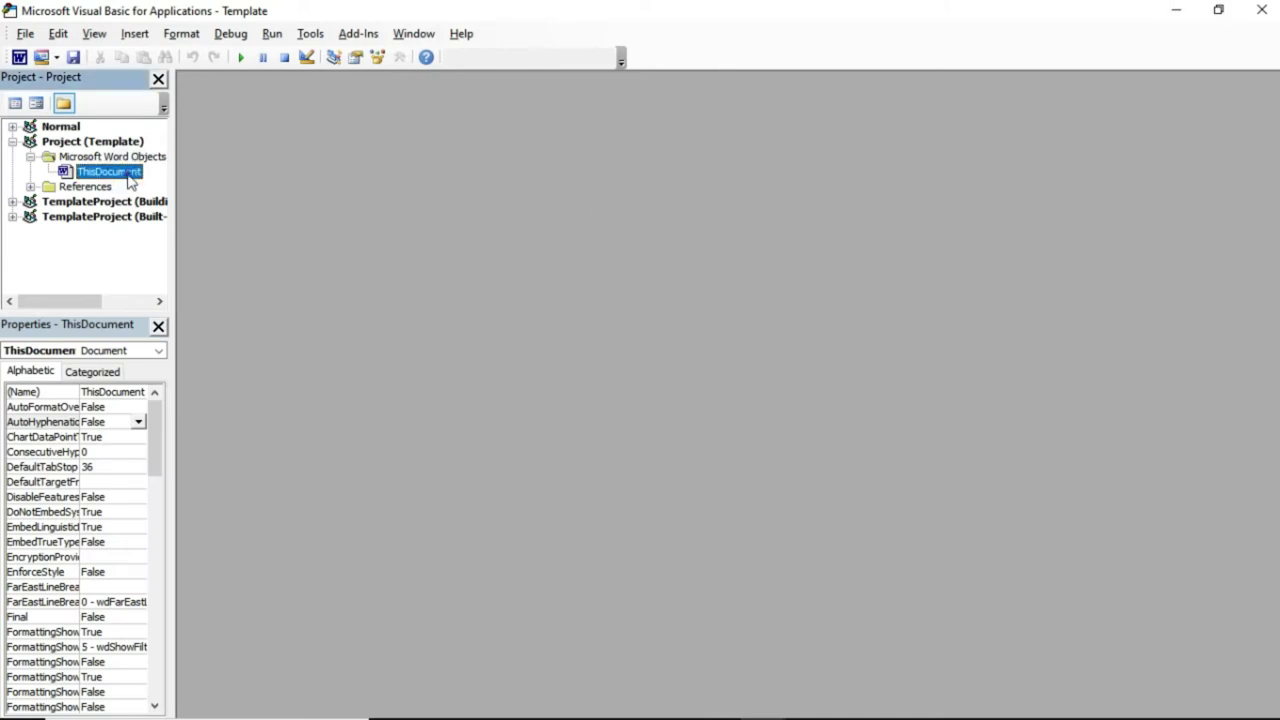
{"action": "double_click", "coordinate": [129, 180]}
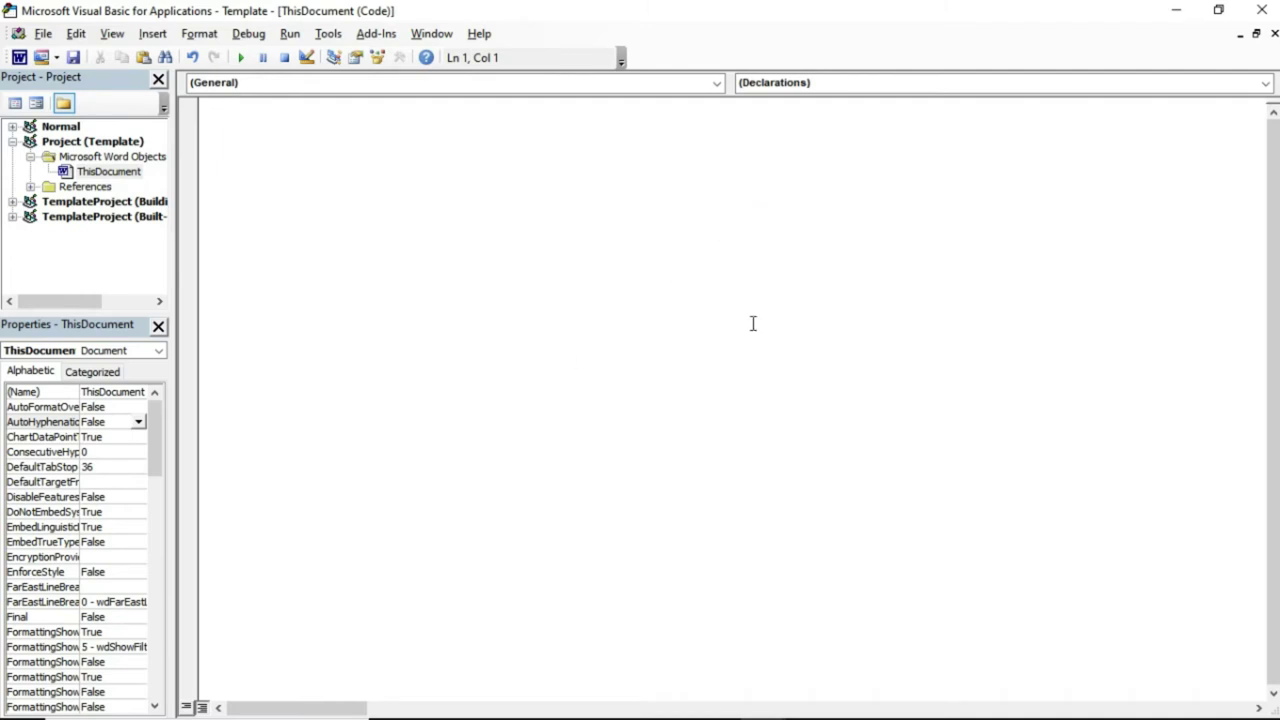
{"action": "key", "text": "ctrl+v"}
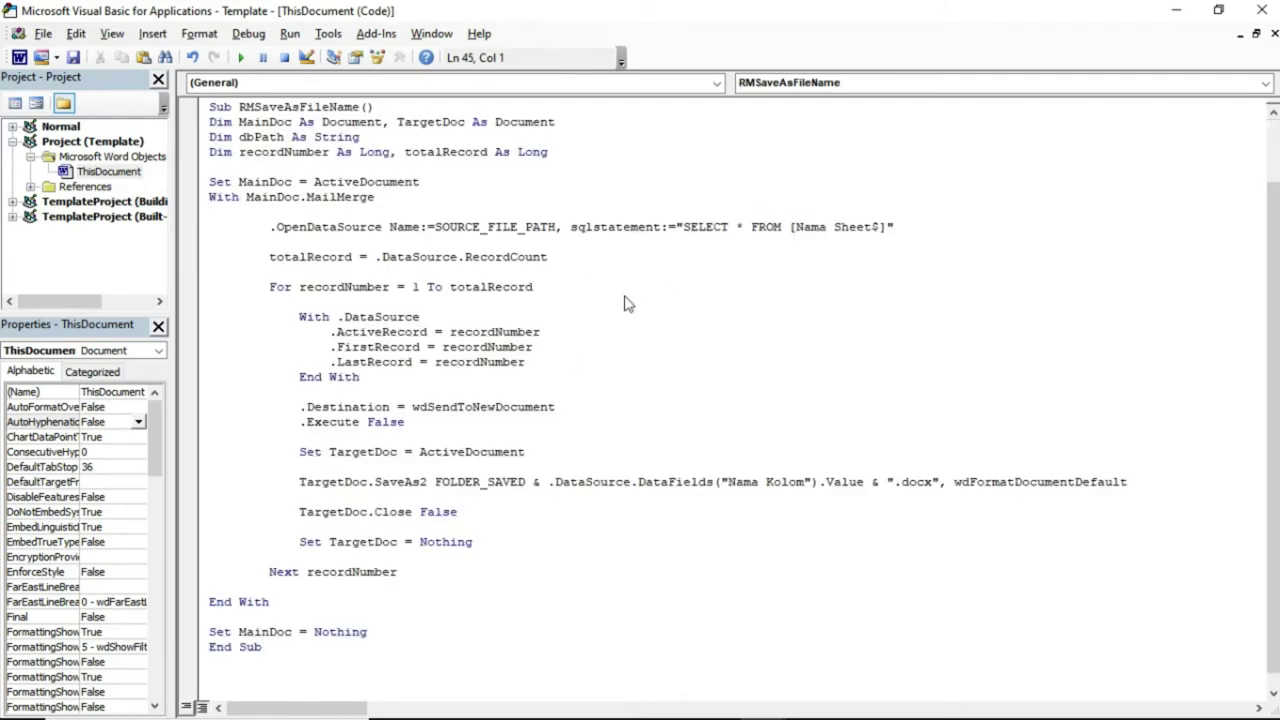
Step: Review the Folder Tujuan, Nama Sheet and Nama Kolom placeholders, then return to the Mail Merge folder
{"action": "scroll", "coordinate": [620, 300], "scroll_direction": "up", "scroll_amount": 2}
{"action": "scroll", "coordinate": [614, 314], "scroll_direction": "down", "scroll_amount": 2}
{"action": "scroll", "coordinate": [586, 283], "scroll_direction": "up", "scroll_amount": 2}
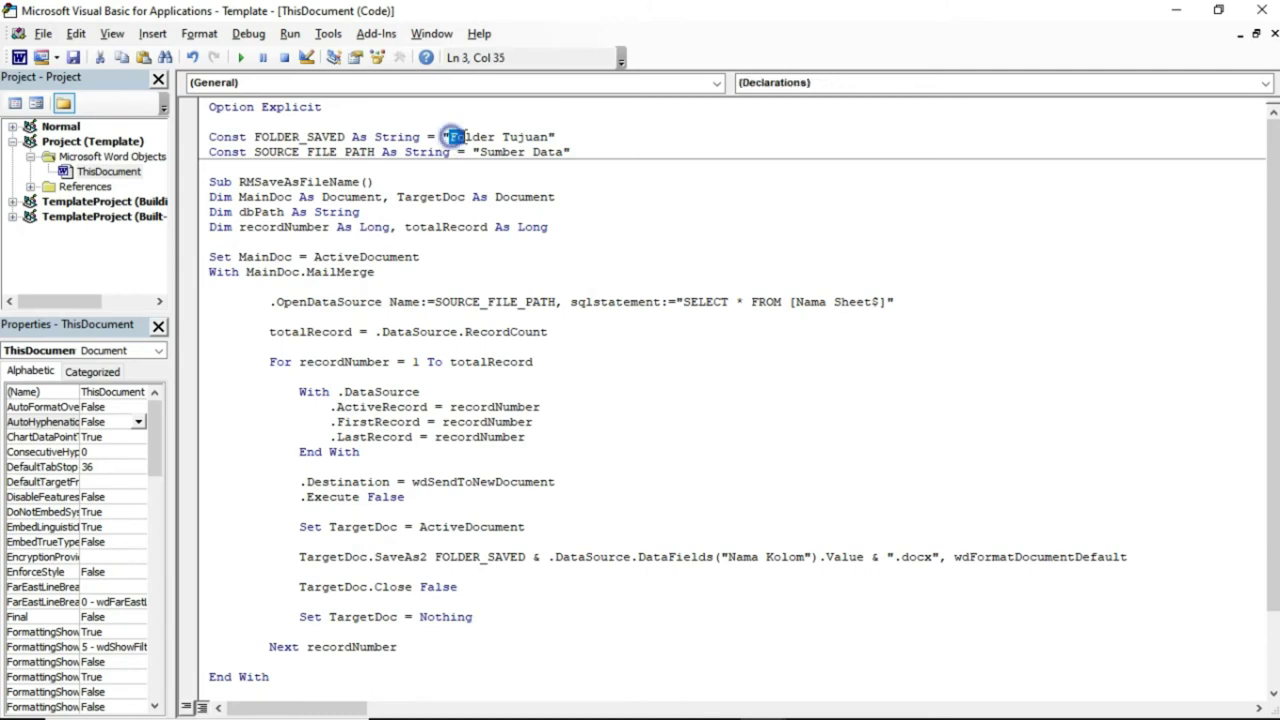
{"action": "mouse_move", "coordinate": [449, 136]}
{"action": "left_mouse_down"}
{"action": "mouse_move", "coordinate": [549, 136]}
{"action": "mouse_move", "coordinate": [565, 151]}
{"action": "left_mouse_up"}
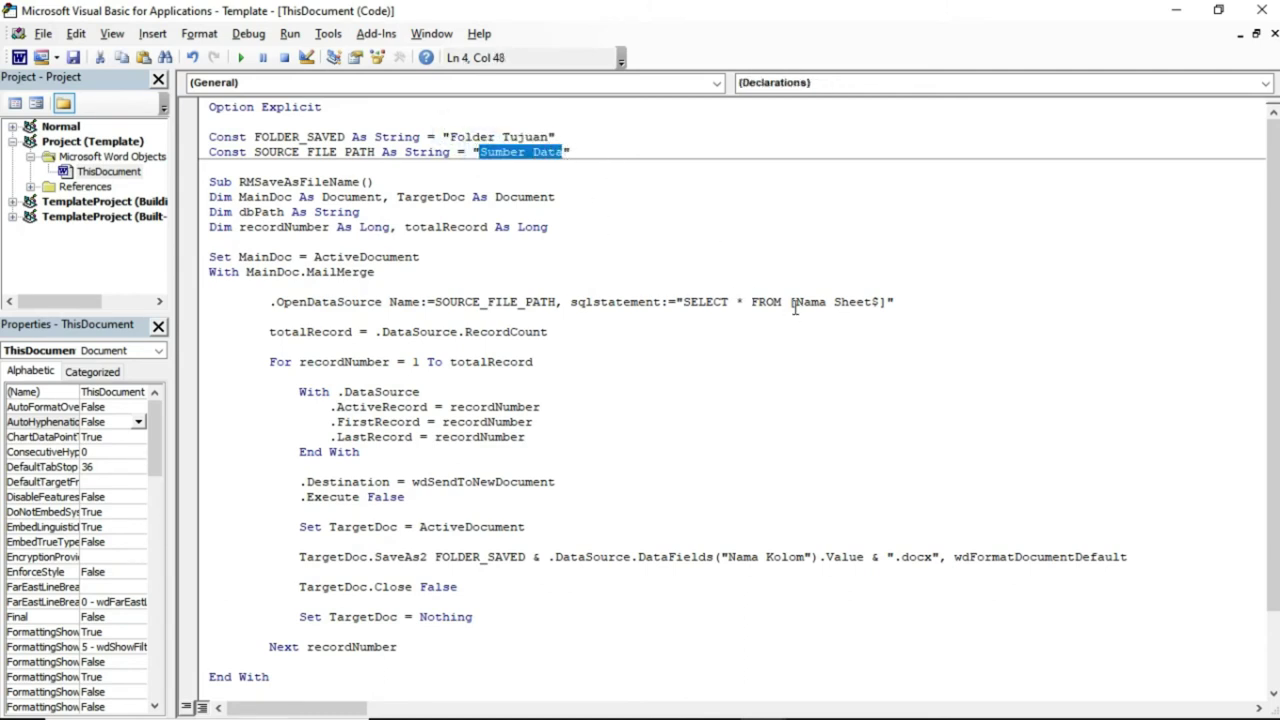
{"action": "left_click_drag", "start_coordinate": [795, 302], "coordinate": [870, 302]}
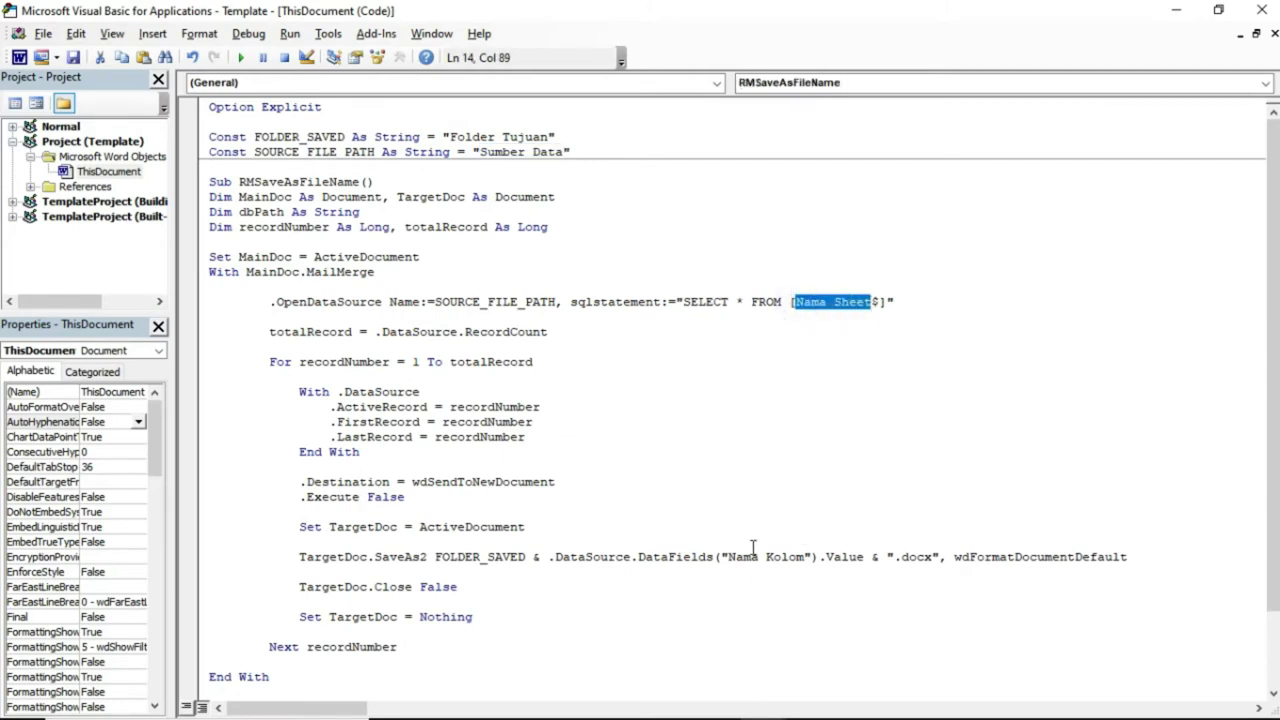
{"action": "left_click_drag", "start_coordinate": [727, 557], "coordinate": [806, 557]}
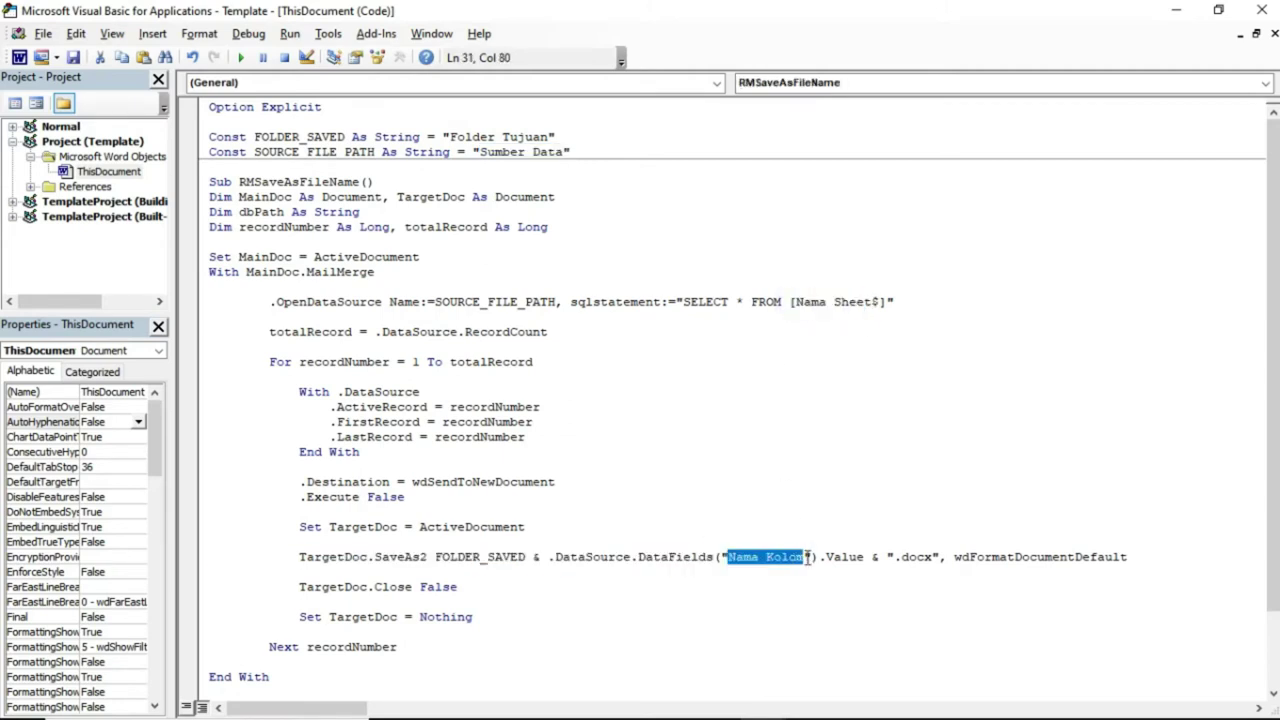
{"action": "left_click", "coordinate": [884, 510]}
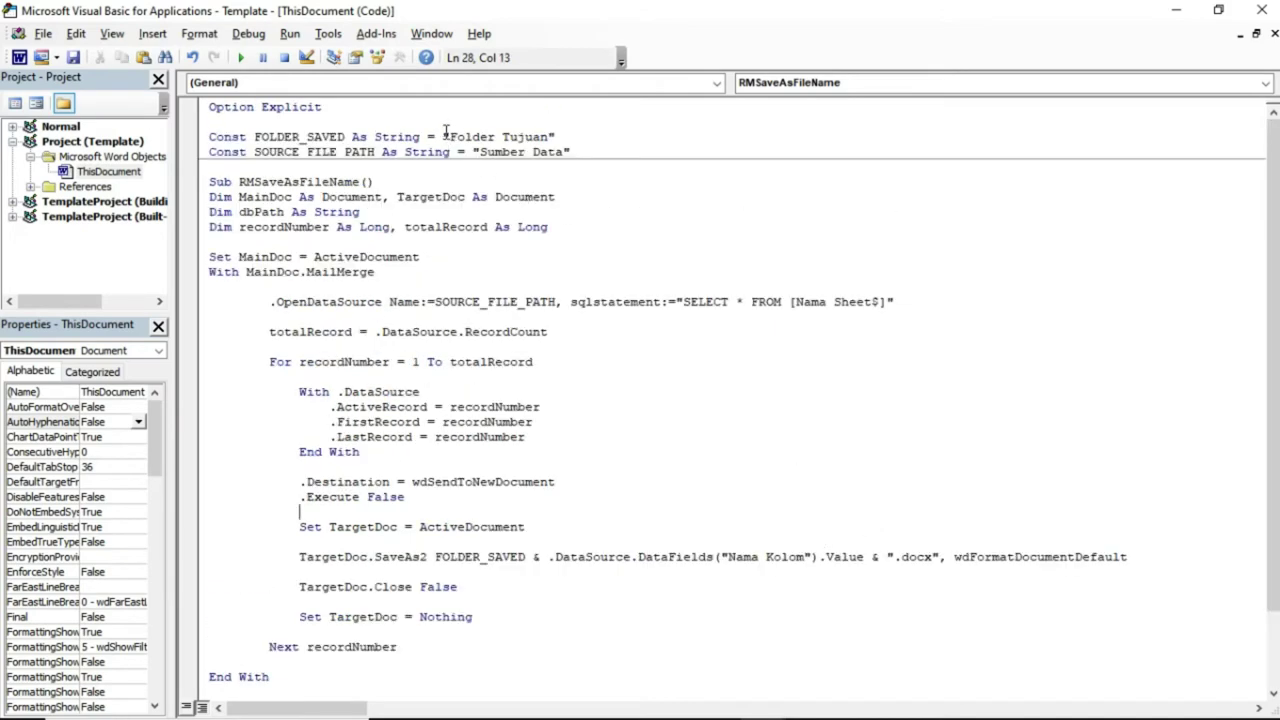
{"action": "key", "text": "alt+Tab"}
Step: Open the empty File folder in the Mail Merge window and reveal its full path
{"action": "left_click", "coordinate": [523, 455]}
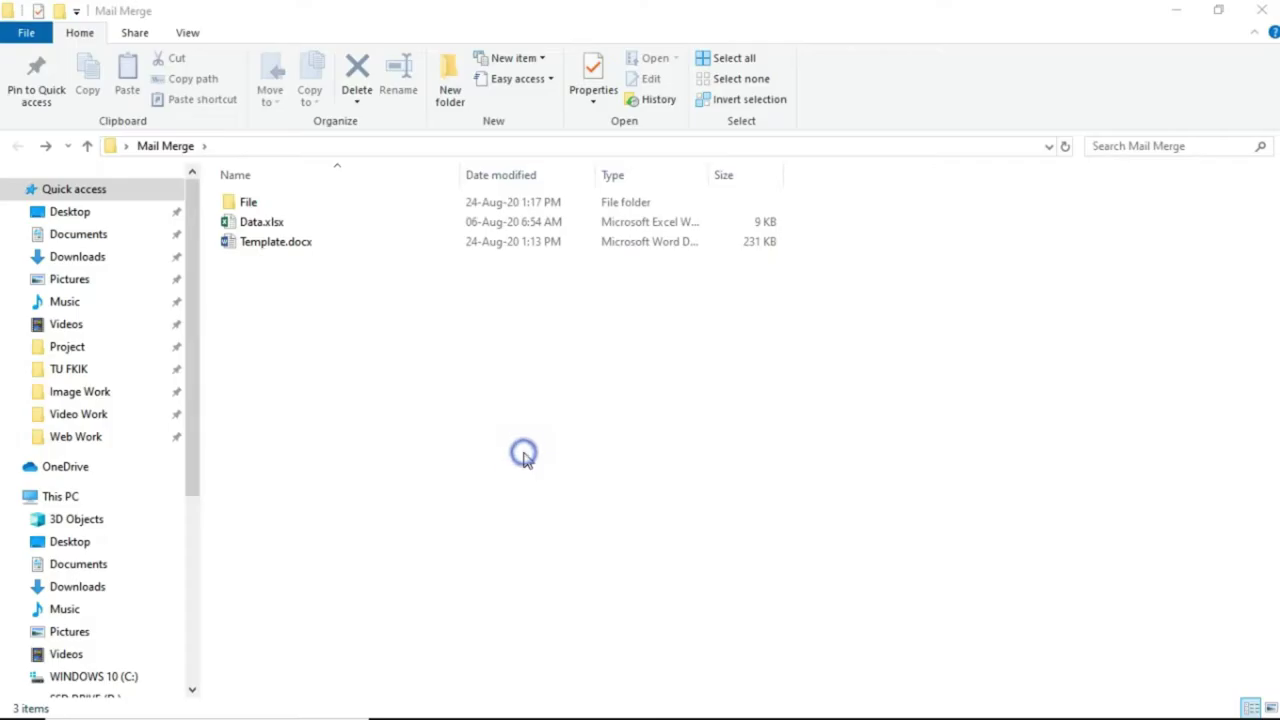
{"action": "left_click", "coordinate": [310, 205]}
{"action": "key", "text": "alt"}
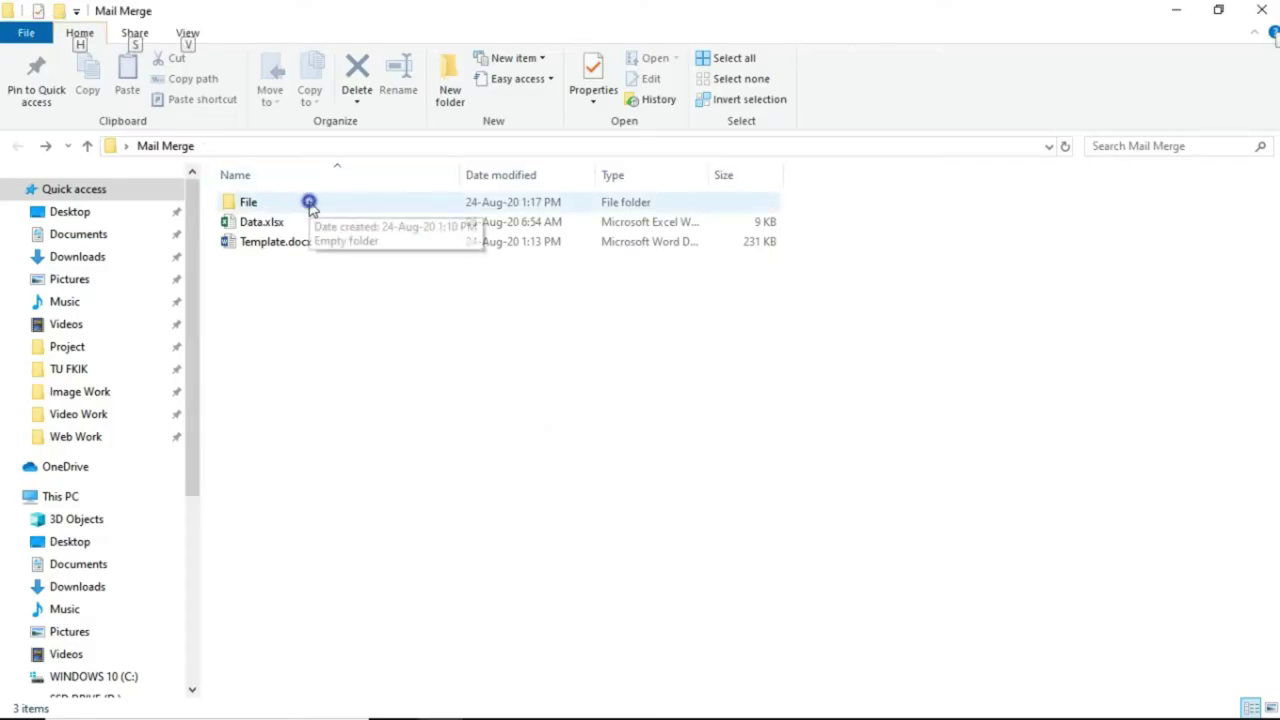
{"action": "double_click", "coordinate": [310, 204]}
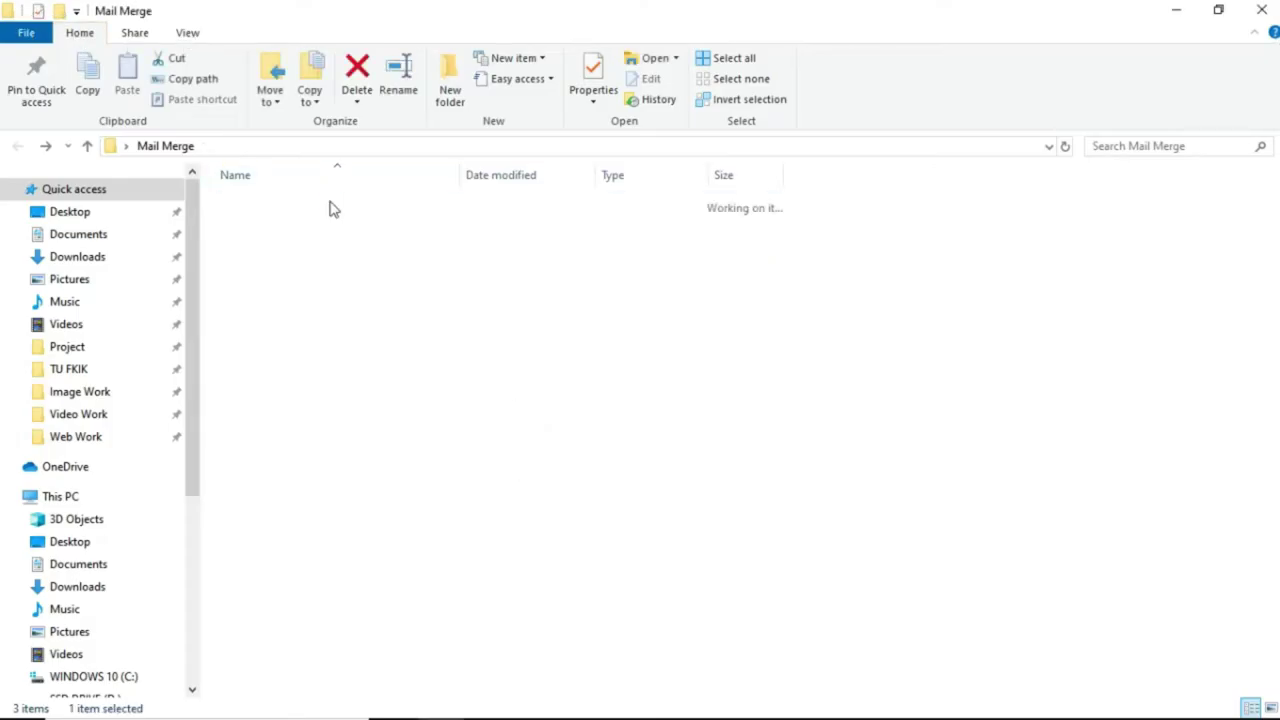
{"action": "left_click", "coordinate": [386, 148]}
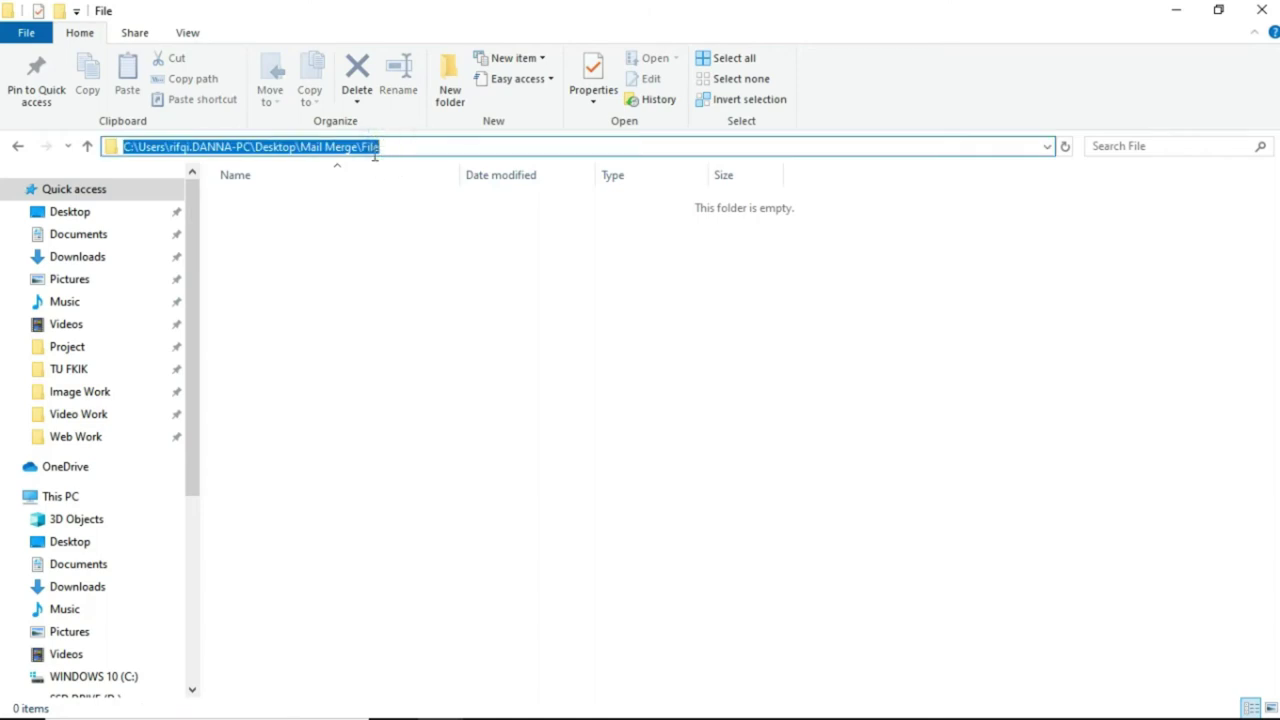
Step: Copy the File folder's full path with Copy as path and return to the macro code
{"action": "left_click", "coordinate": [17, 146]}
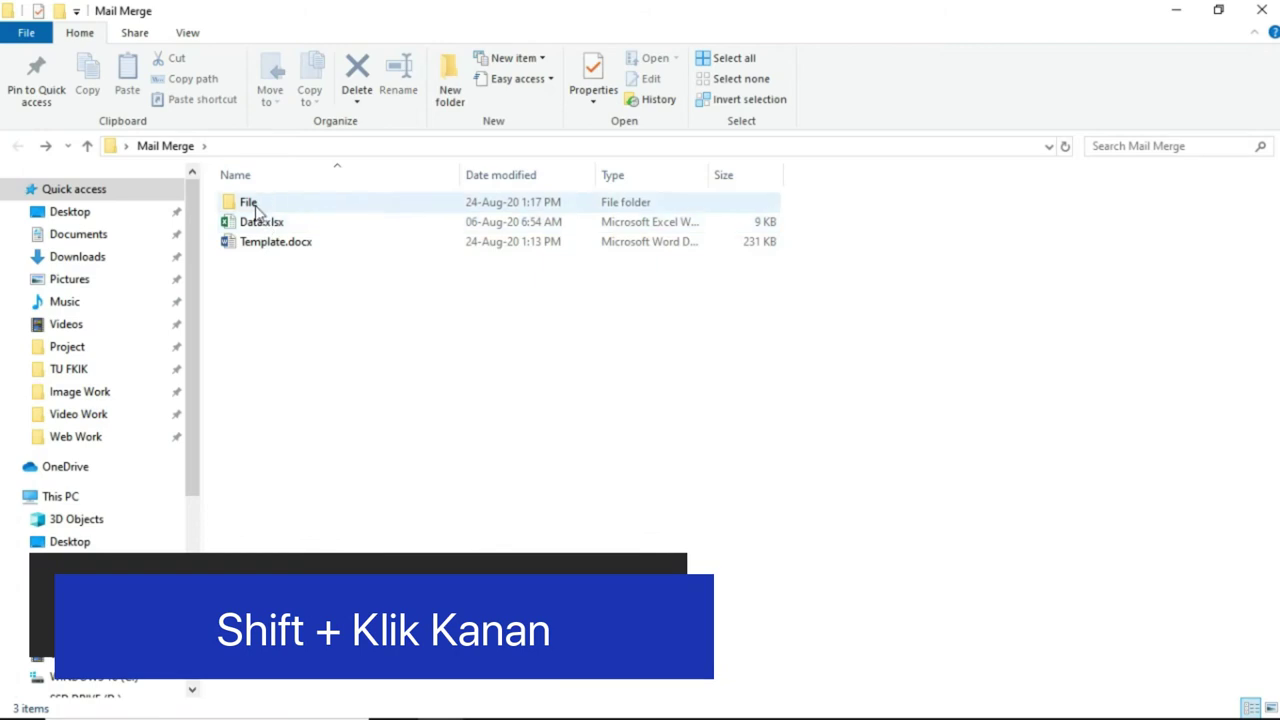
{"action": "right_click", "coordinate": [251, 207], "text": "shift"}
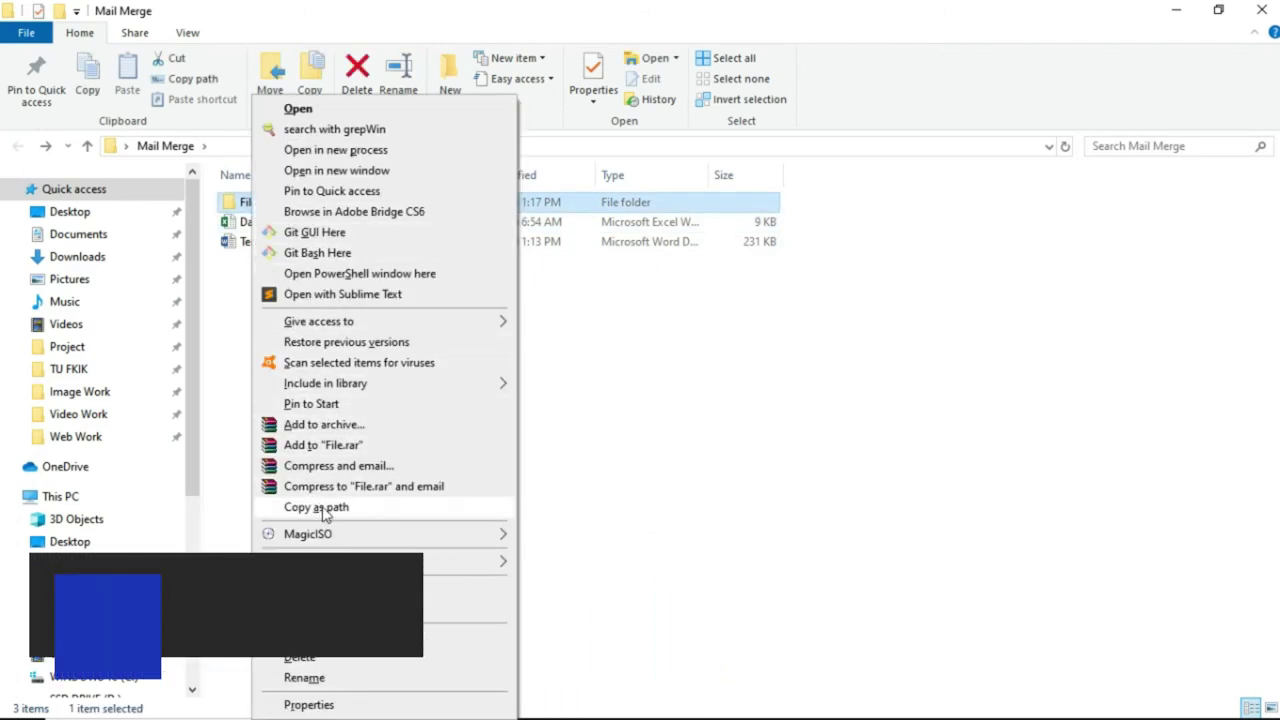
{"action": "left_click", "coordinate": [328, 508]}
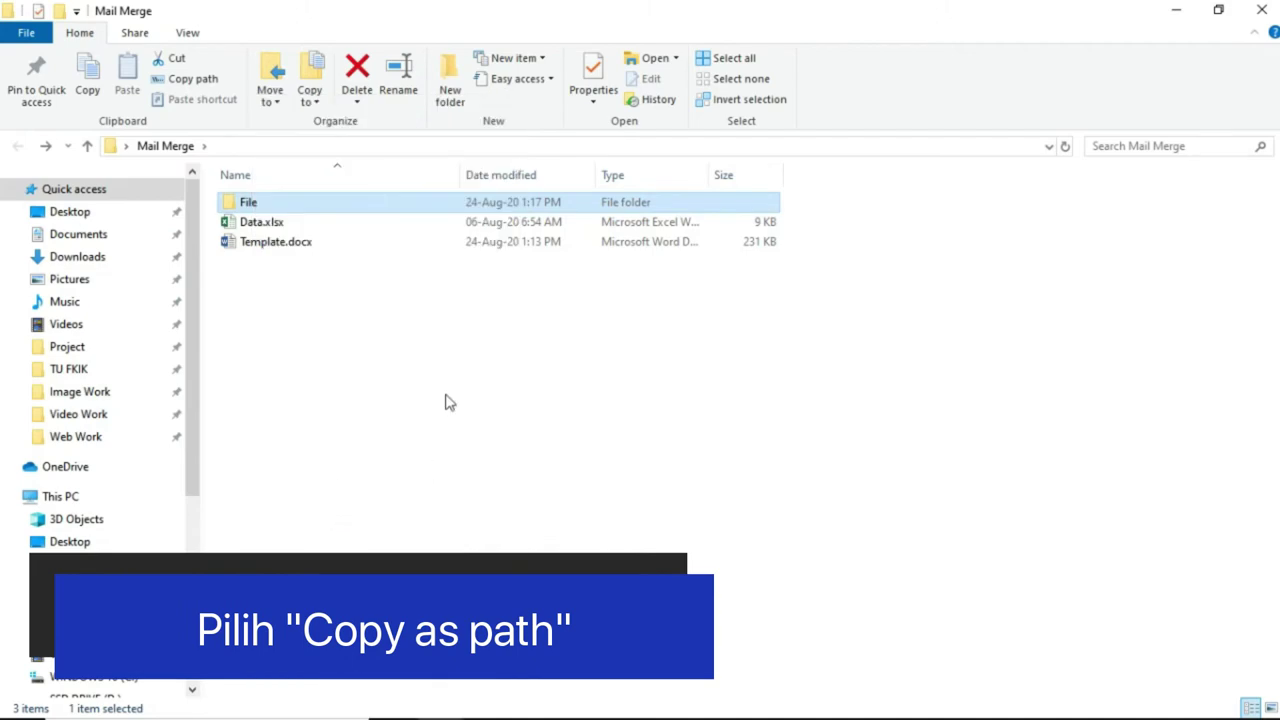
{"action": "key", "text": "alt+Tab"}
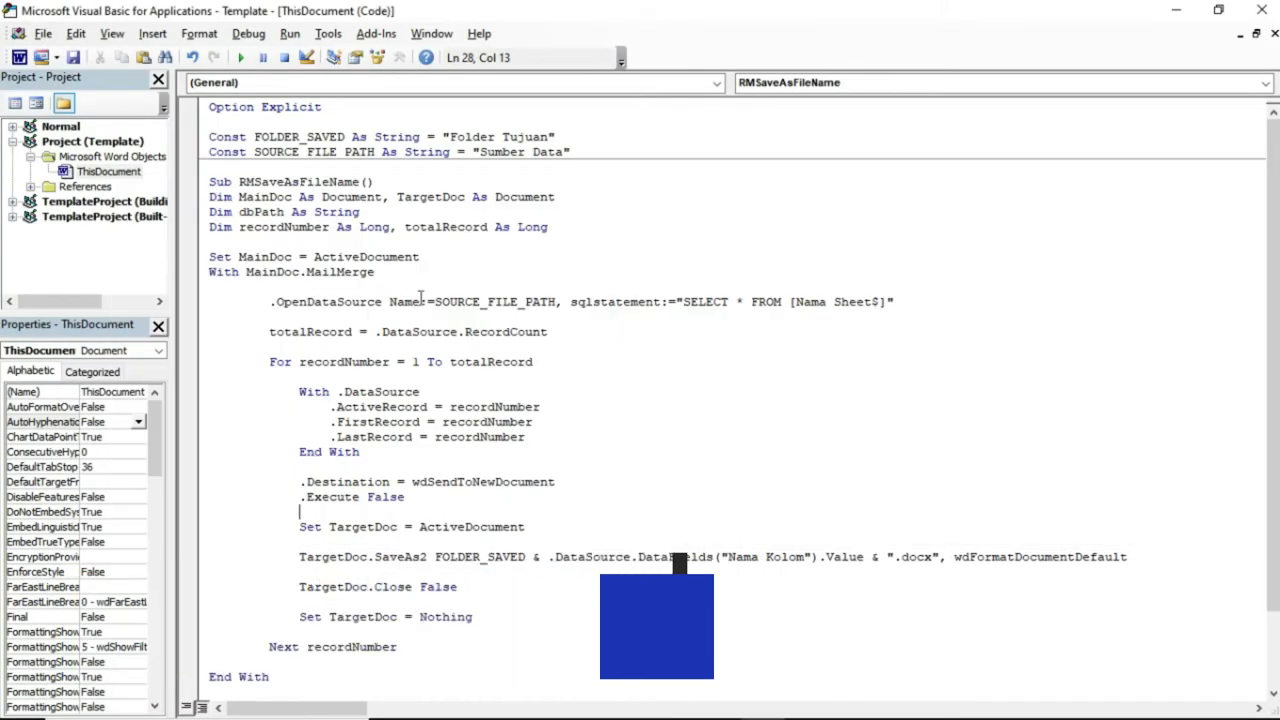
Step: Replace the Folder Tujuan placeholder in FOLDER_SAVED with the File folder path plus a trailing backslash
{"action": "left_click", "coordinate": [444, 137]}
{"action": "key", "text": "shift+End"}
{"action": "key", "text": "Delete"}
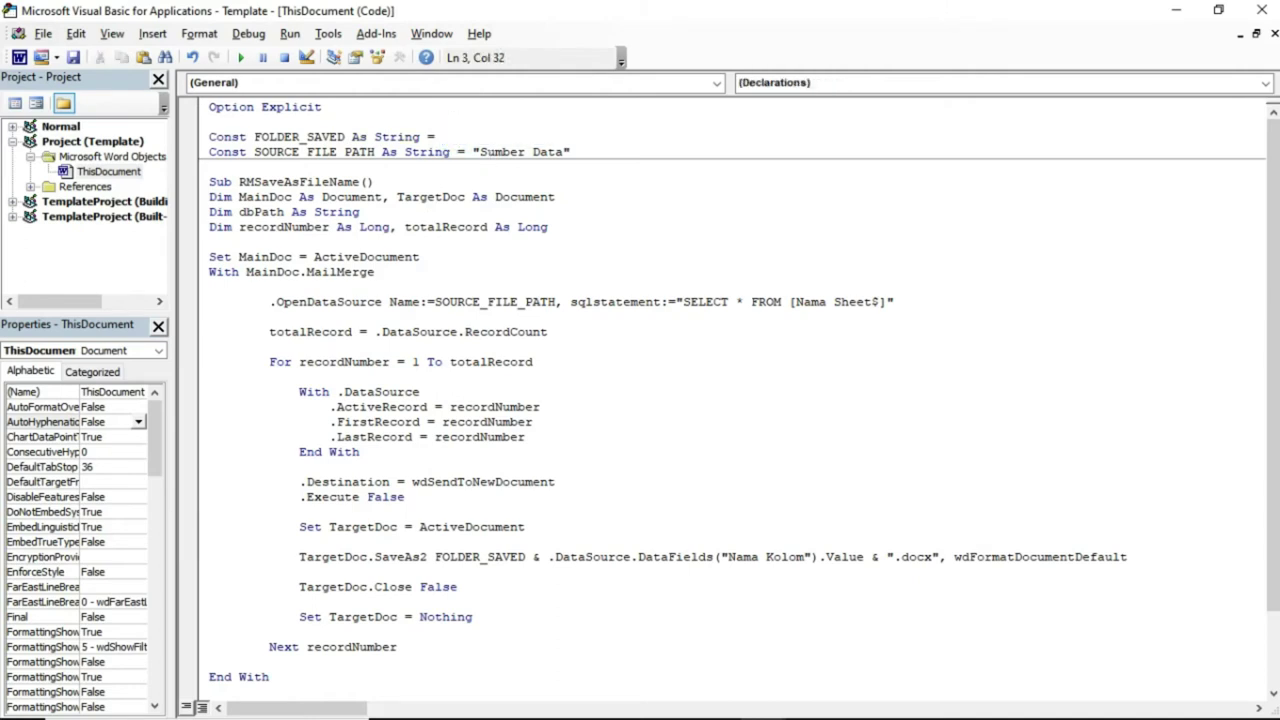
{"action": "key", "text": "ctrl+v"}
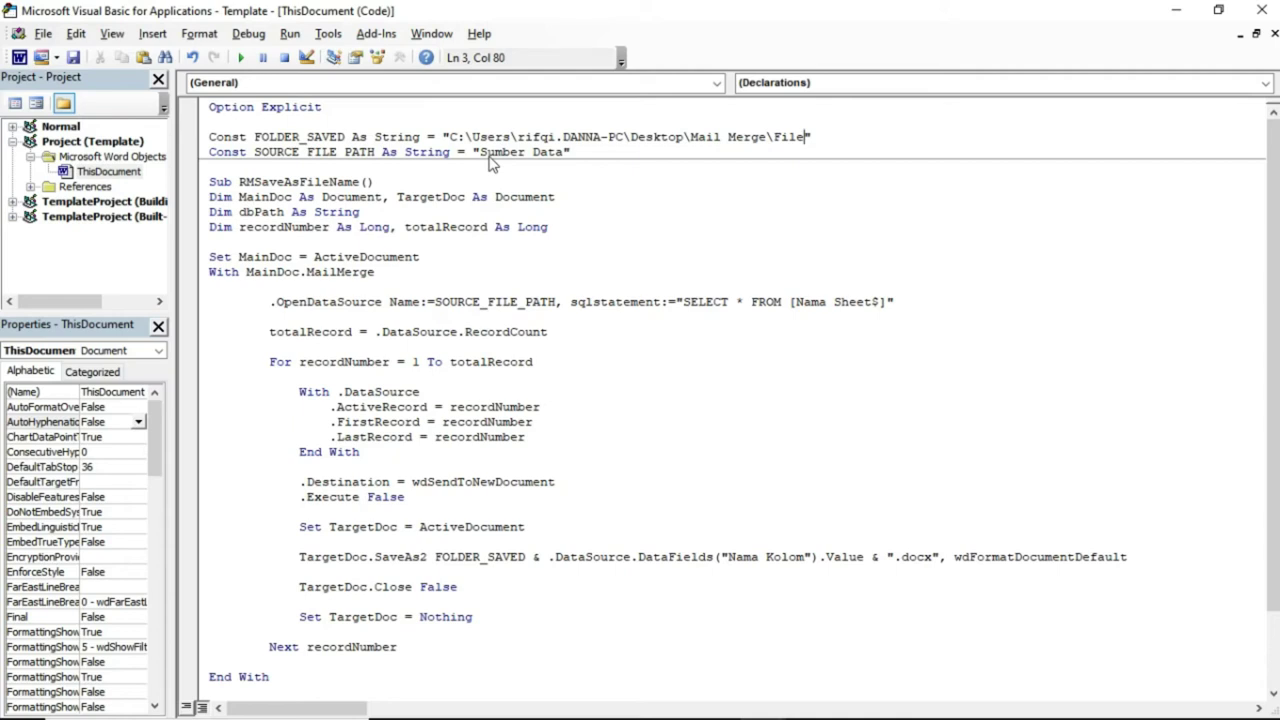
{"action": "type", "text": "\\"}
{"action": "left_click_drag", "start_coordinate": [478, 151], "coordinate": [566, 152]}
{"action": "key", "text": "alt+Tab"}
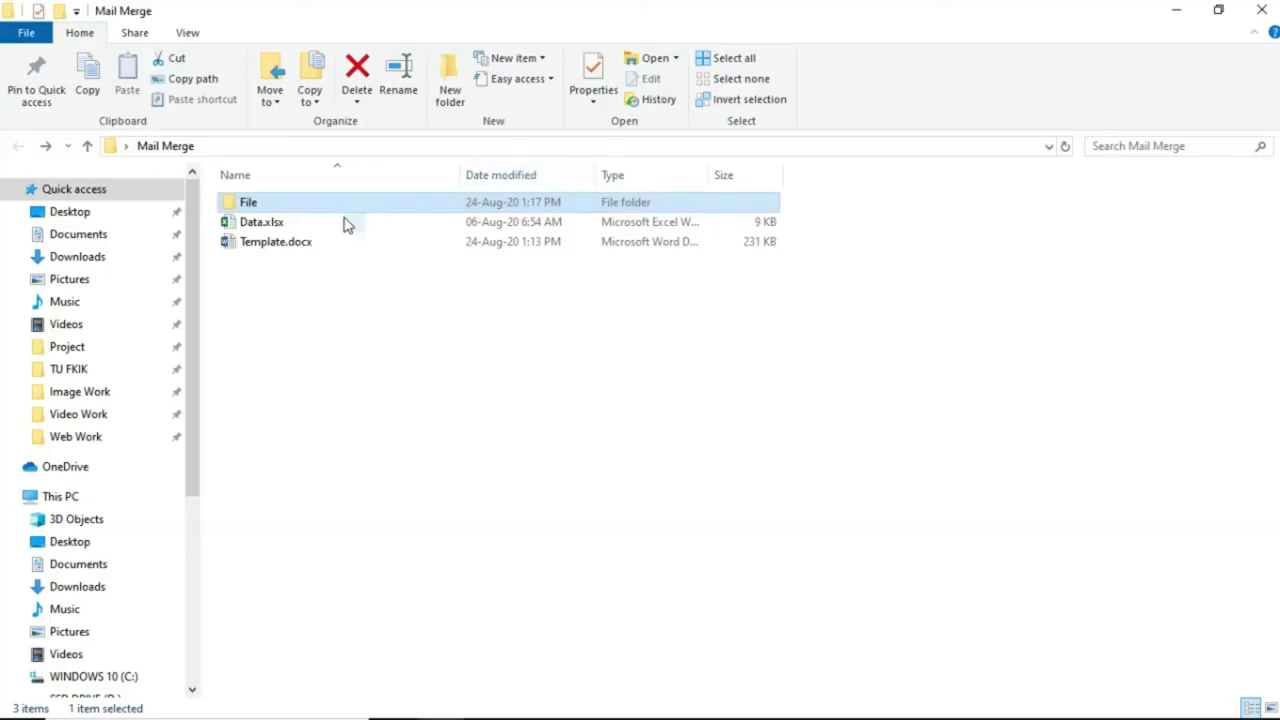
Step: Copy Data.xlsx's full path from the Mail Merge folder with Copy as path
{"action": "left_click", "coordinate": [260, 223]}
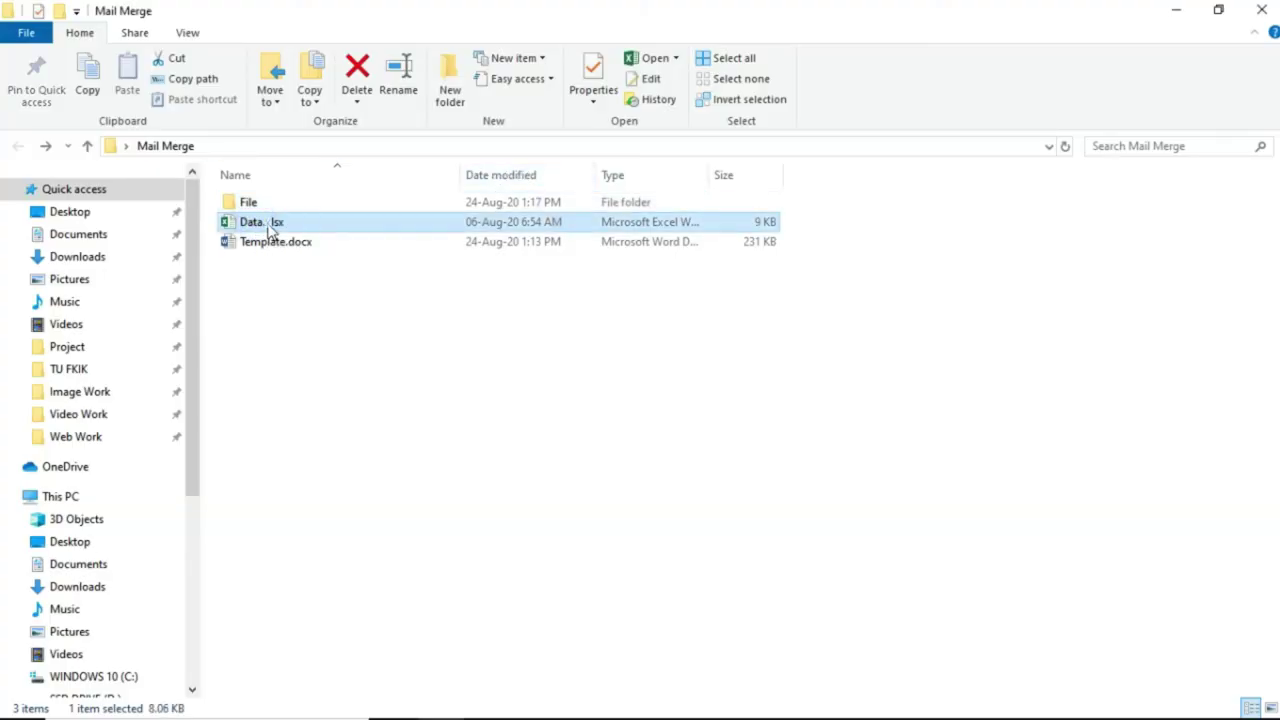
{"action": "right_click", "coordinate": [266, 222]}
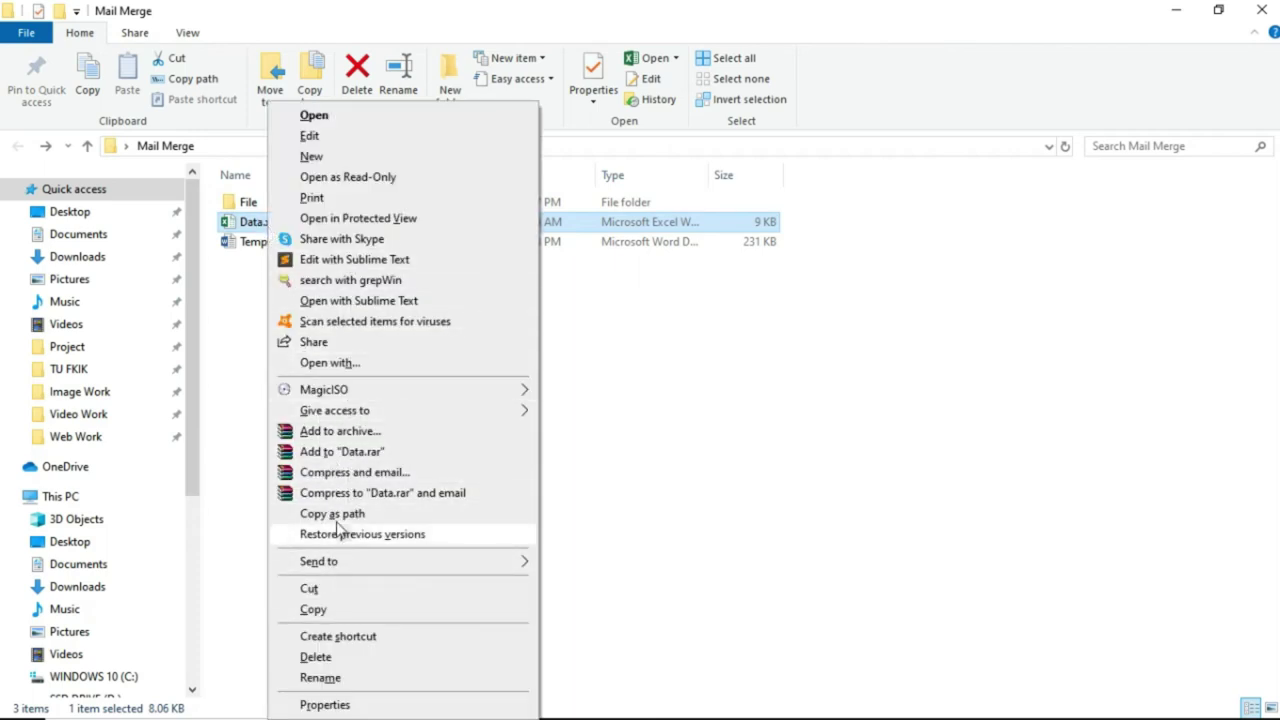
{"action": "left_click", "coordinate": [335, 514]}
{"action": "key", "text": "alt+Tab"}
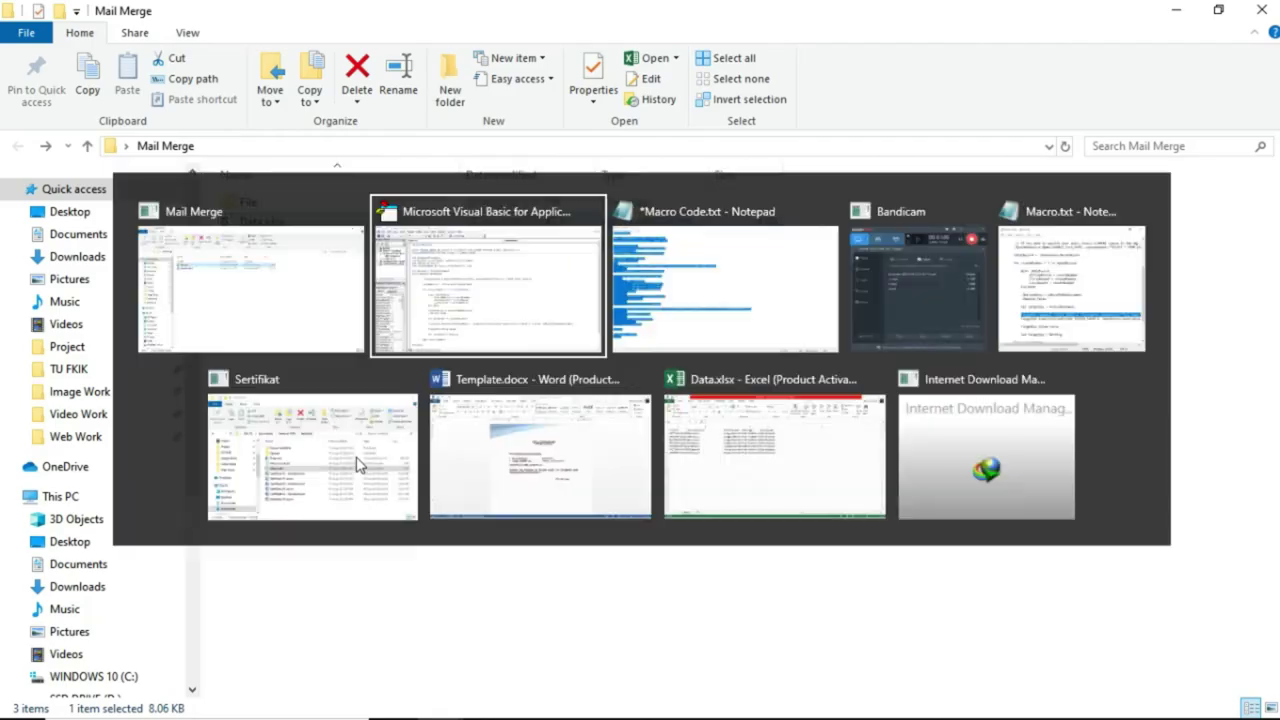
Step: Paste the Data.xlsx path over the Sumber Data placeholder in SOURCE_FILE_PATH, then bring up the Data.xlsx workbook
{"action": "left_click", "coordinate": [475, 152]}
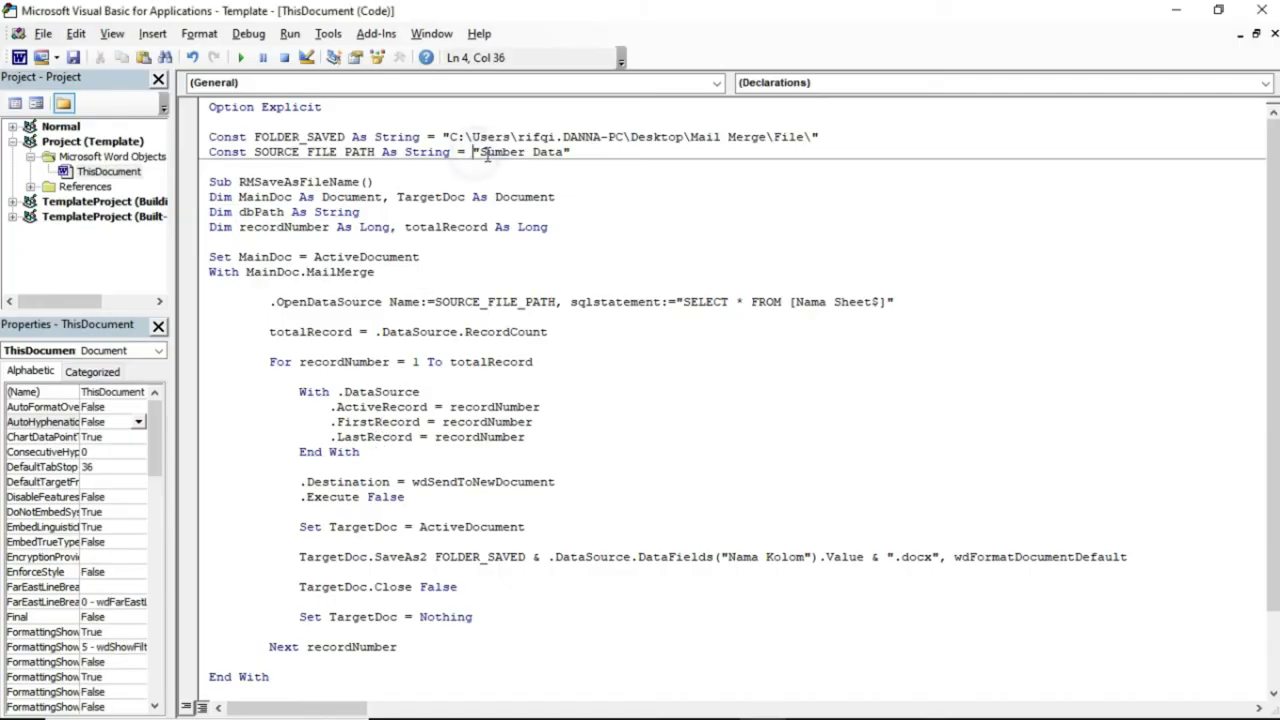
{"action": "key", "text": "shift+End"}
{"action": "key", "text": "ctrl+v"}
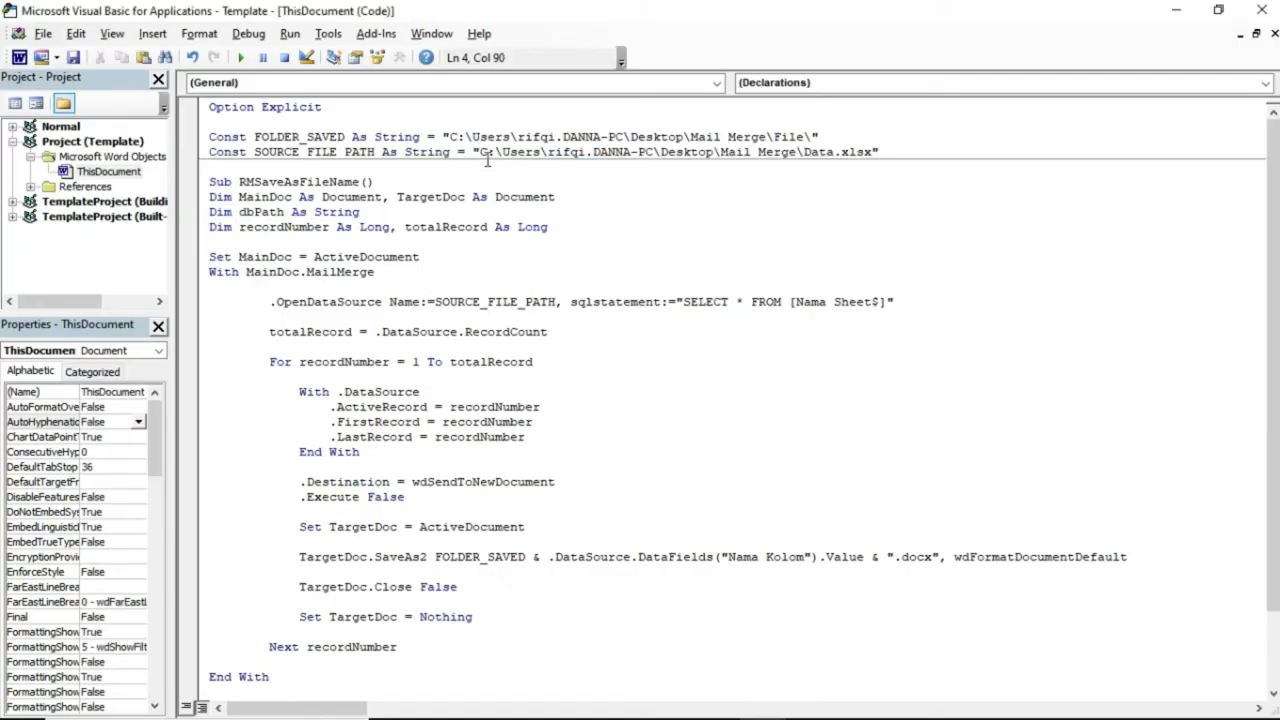
{"action": "left_click", "coordinate": [523, 151]}
{"action": "left_click", "coordinate": [811, 301]}
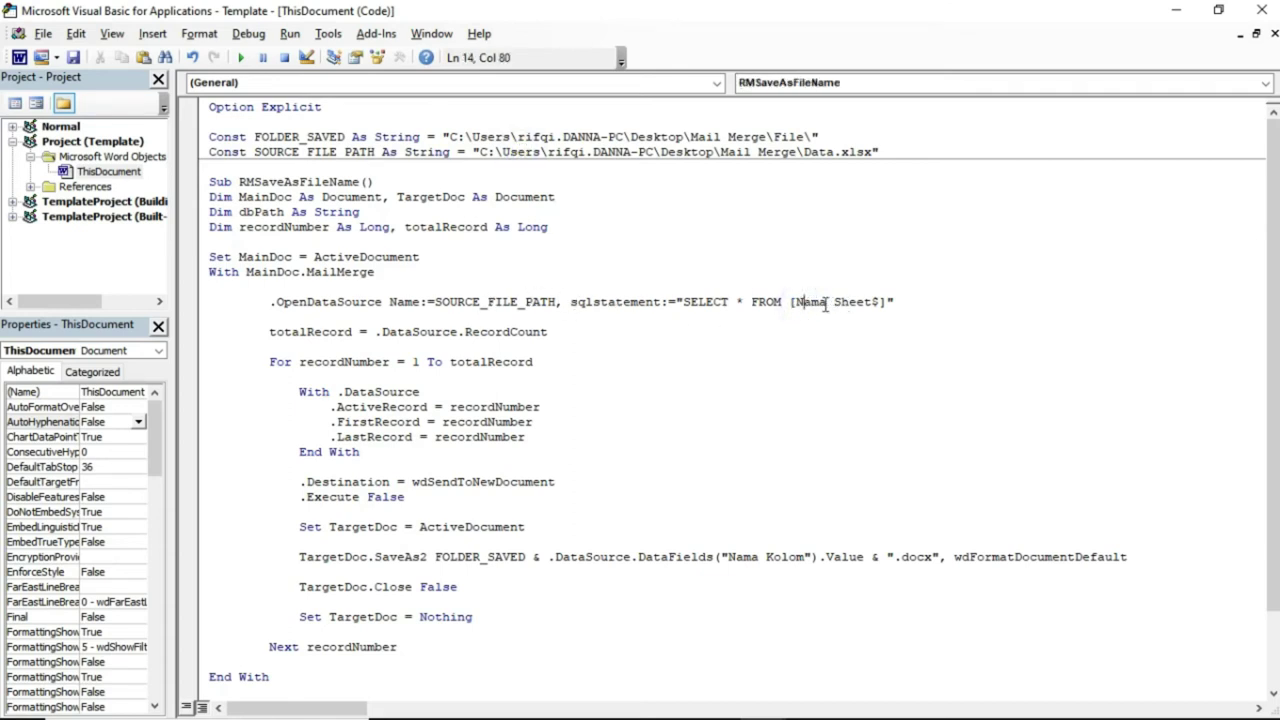
{"action": "key", "text": "alt+Tab"}
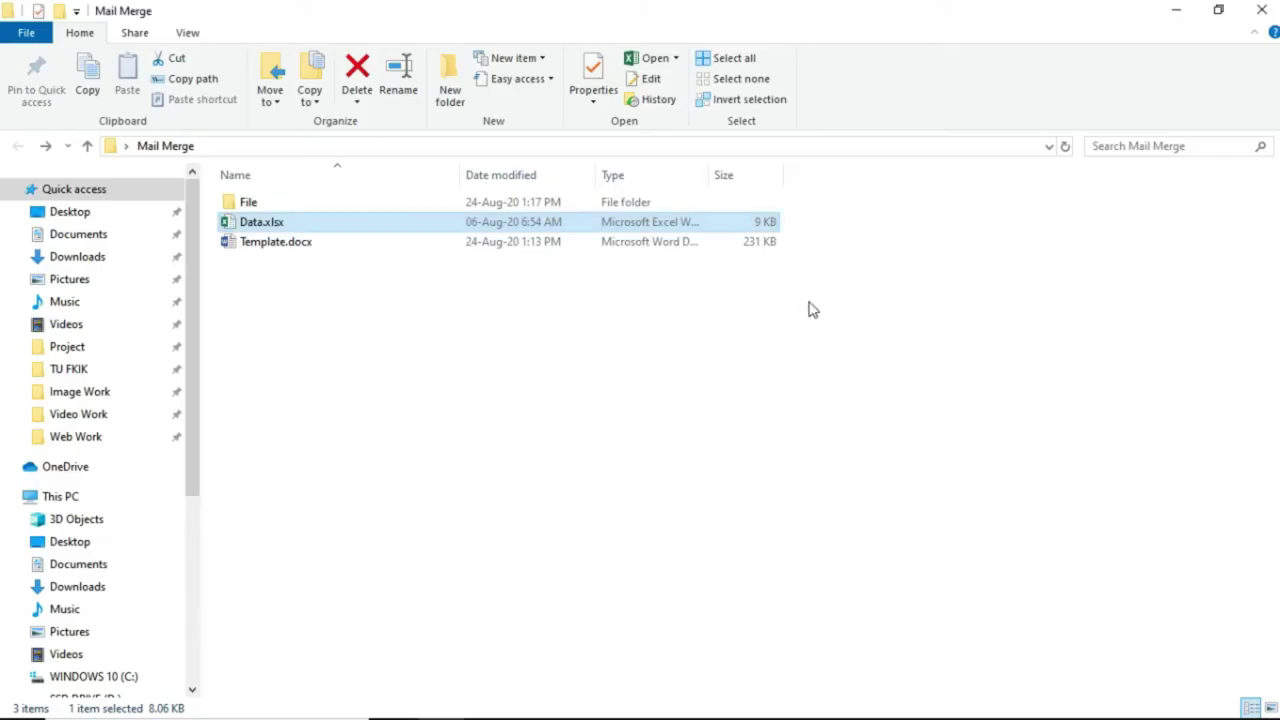
{"action": "key", "text": "alt+Tab"}
{"action": "left_click", "coordinate": [740, 420]}
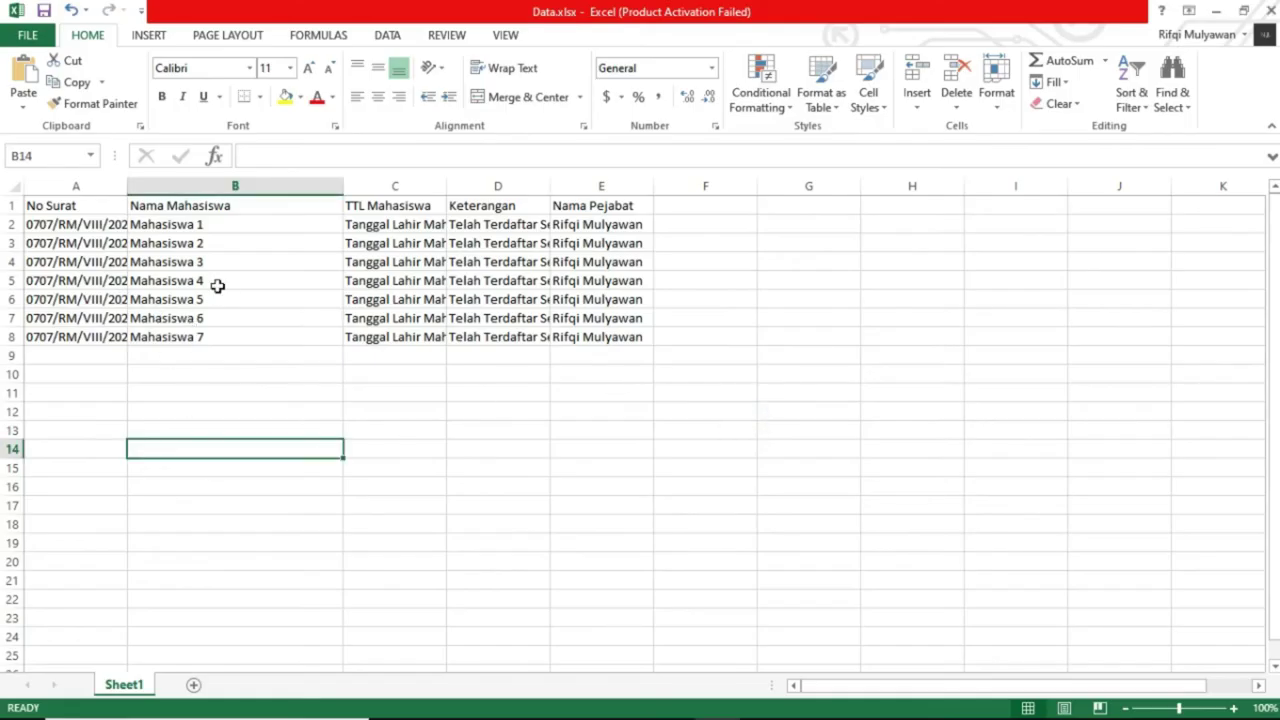
Step: Confirm the Data.xlsx student data is on the sheet named Sheet1
{"action": "left_click", "coordinate": [211, 351]}
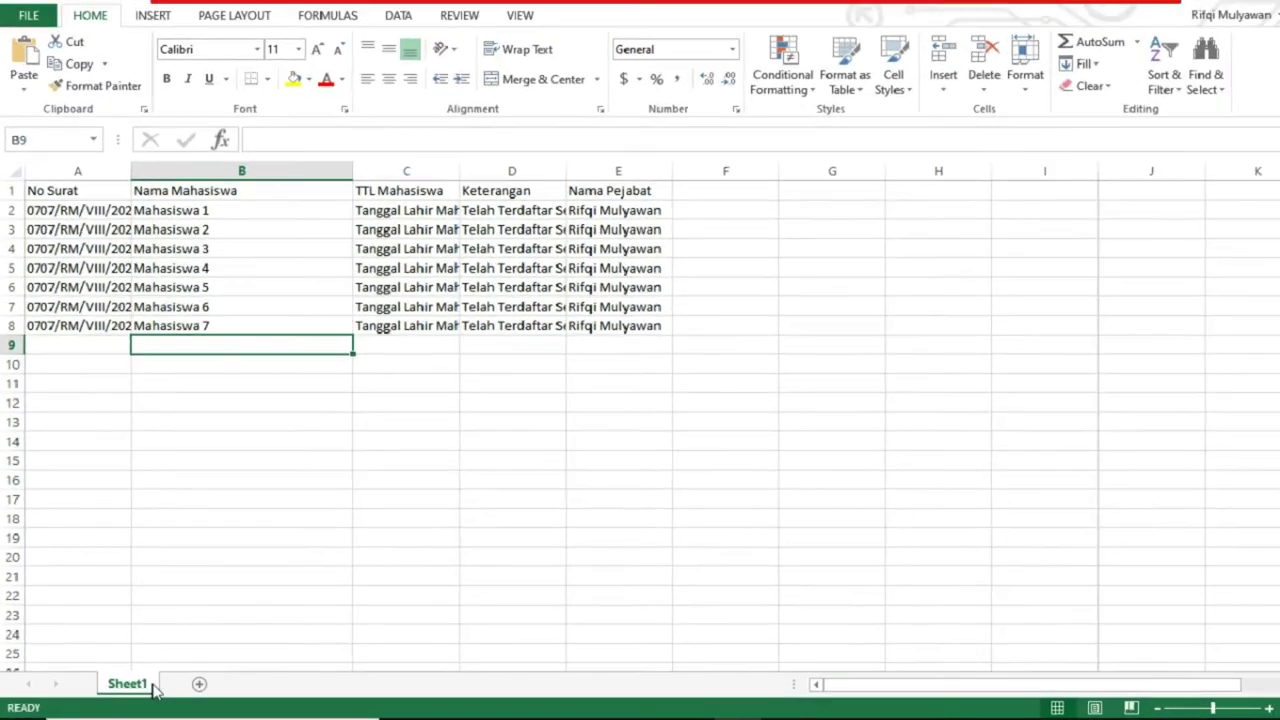
{"action": "key", "text": "alt+Tab"}
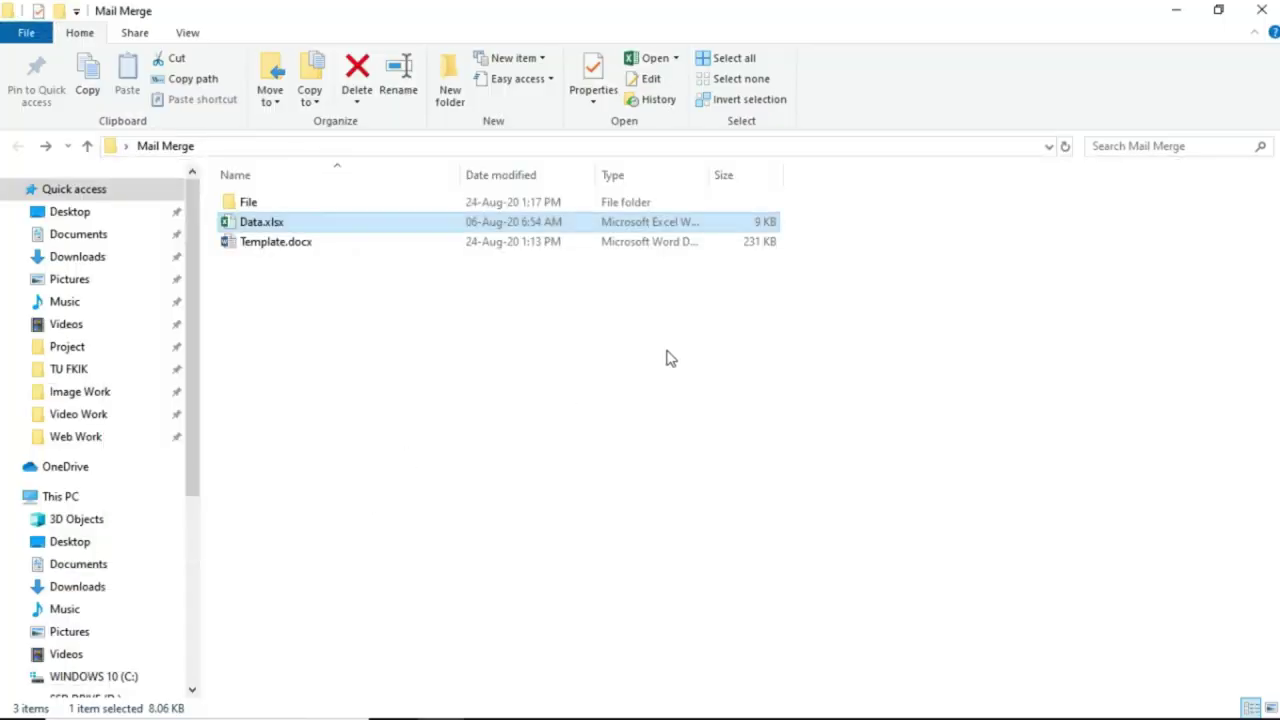
{"action": "key", "text": "alt+Tab"}
{"action": "key", "text": "Tab"}
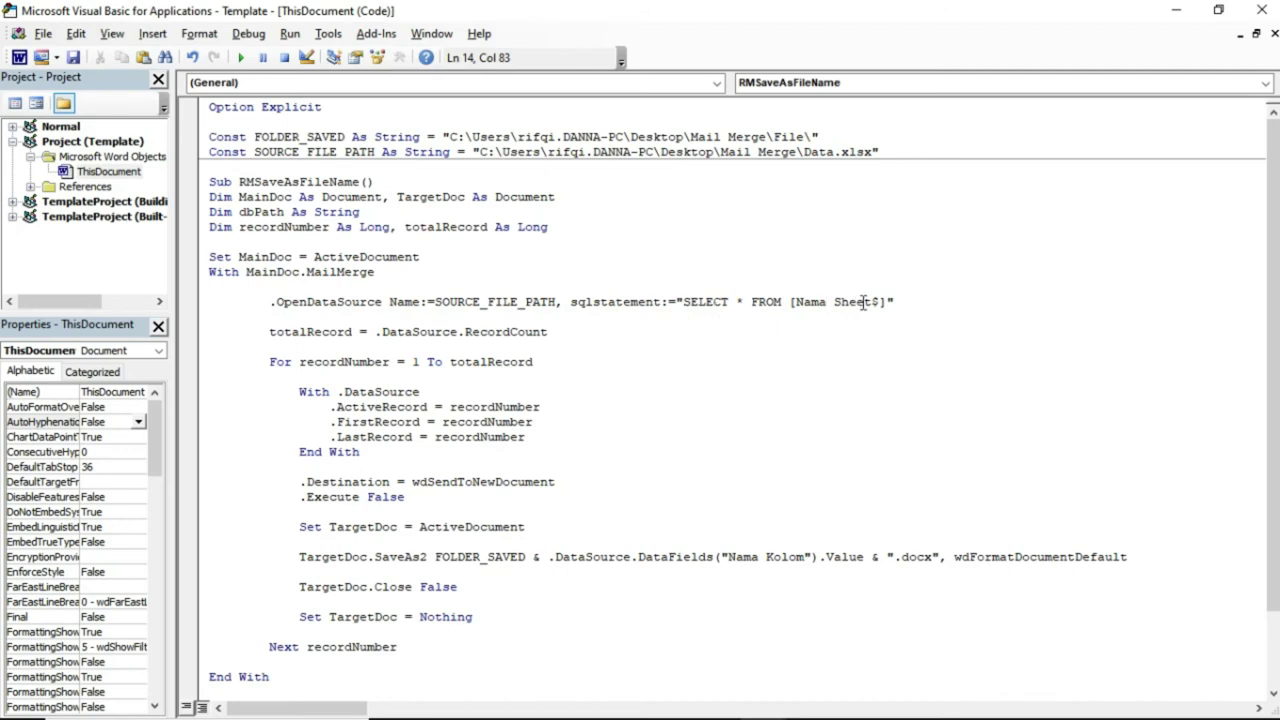
Step: Change the query's sheet reference from [Nama Sheet$] to [Sheet1$]
{"action": "double_click", "coordinate": [817, 302]}
{"action": "key", "text": "Delete"}
{"action": "type", "text": "1"}
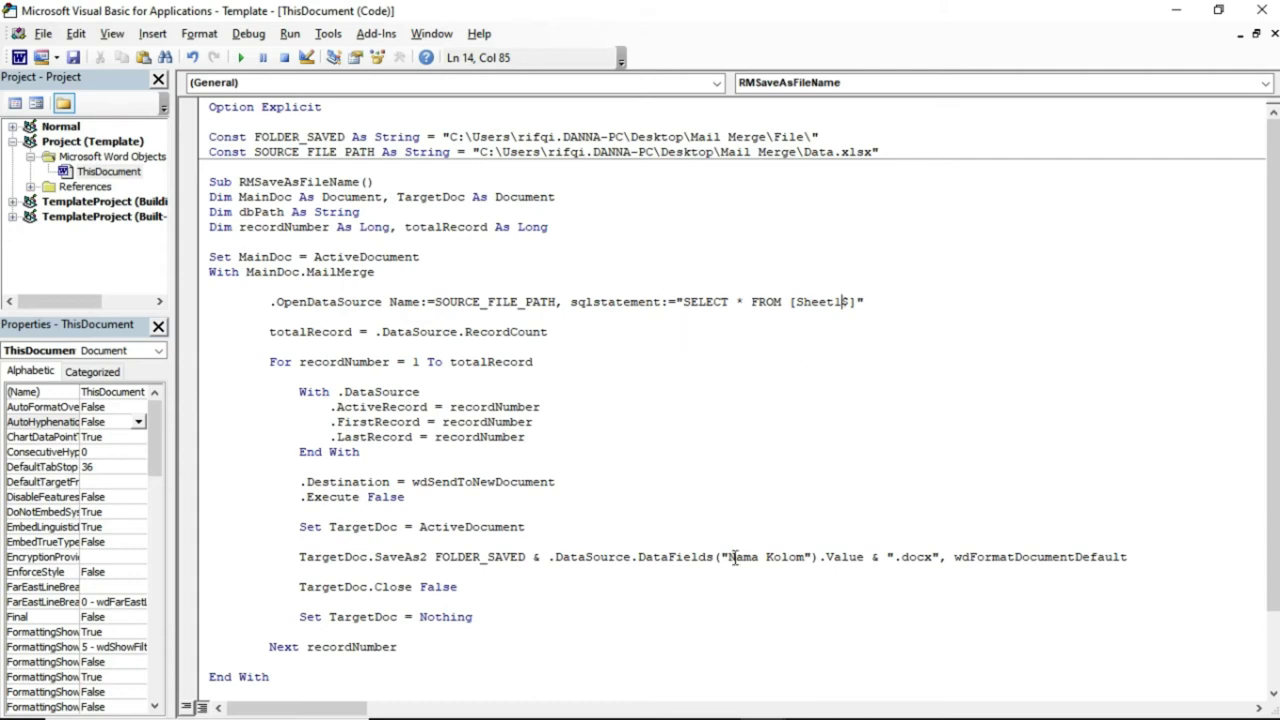
{"action": "left_click_drag", "start_coordinate": [729, 558], "coordinate": [808, 560]}
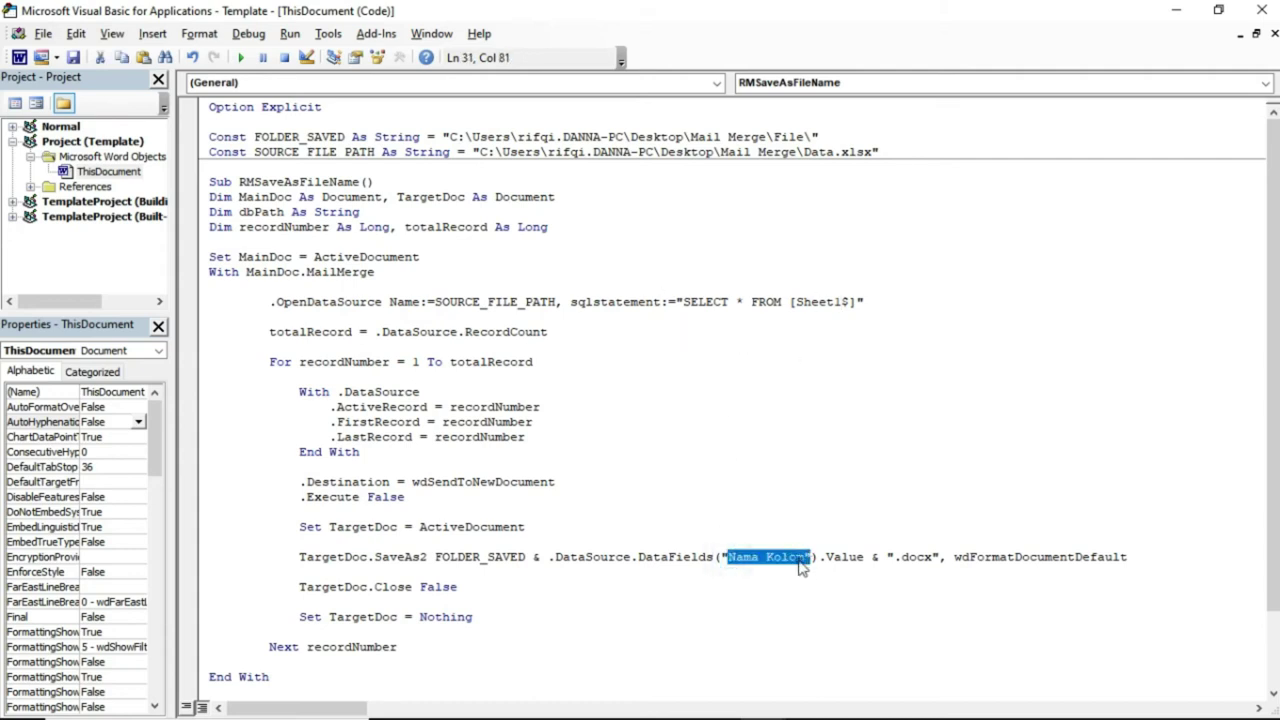
{"action": "left_click", "coordinate": [795, 559]}
{"action": "key", "text": "alt+Tab"}
{"action": "key", "text": "alt+Tab"}
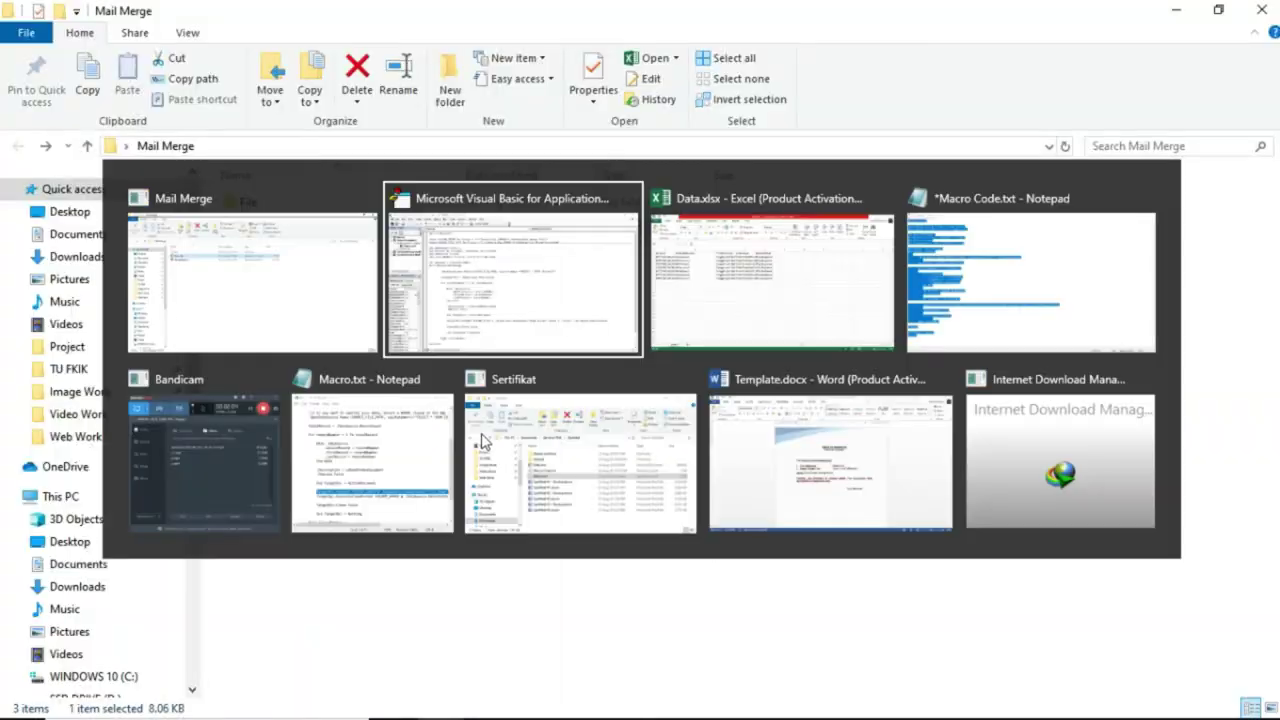
{"action": "left_click", "coordinate": [720, 313]}
Step: Read the exact Nama Mahasiswa header text in cell B1 without changing it
{"action": "left_click", "coordinate": [243, 224]}
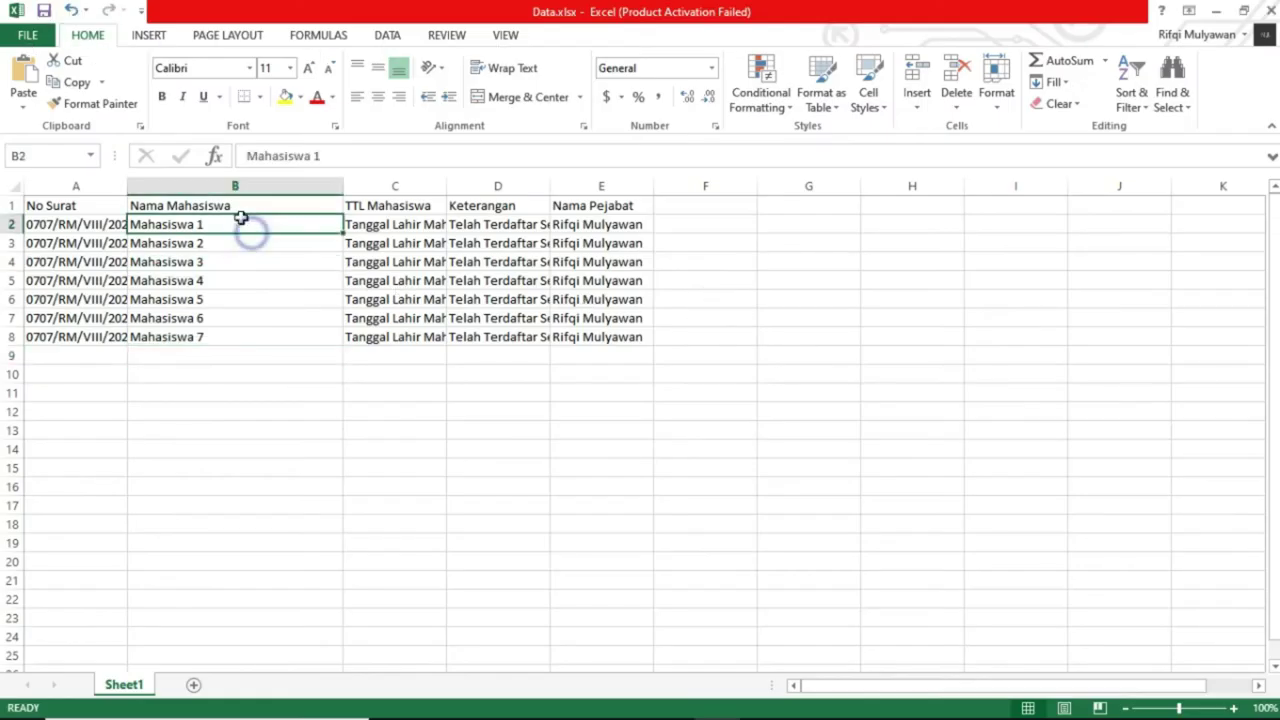
{"action": "left_click", "coordinate": [221, 205]}
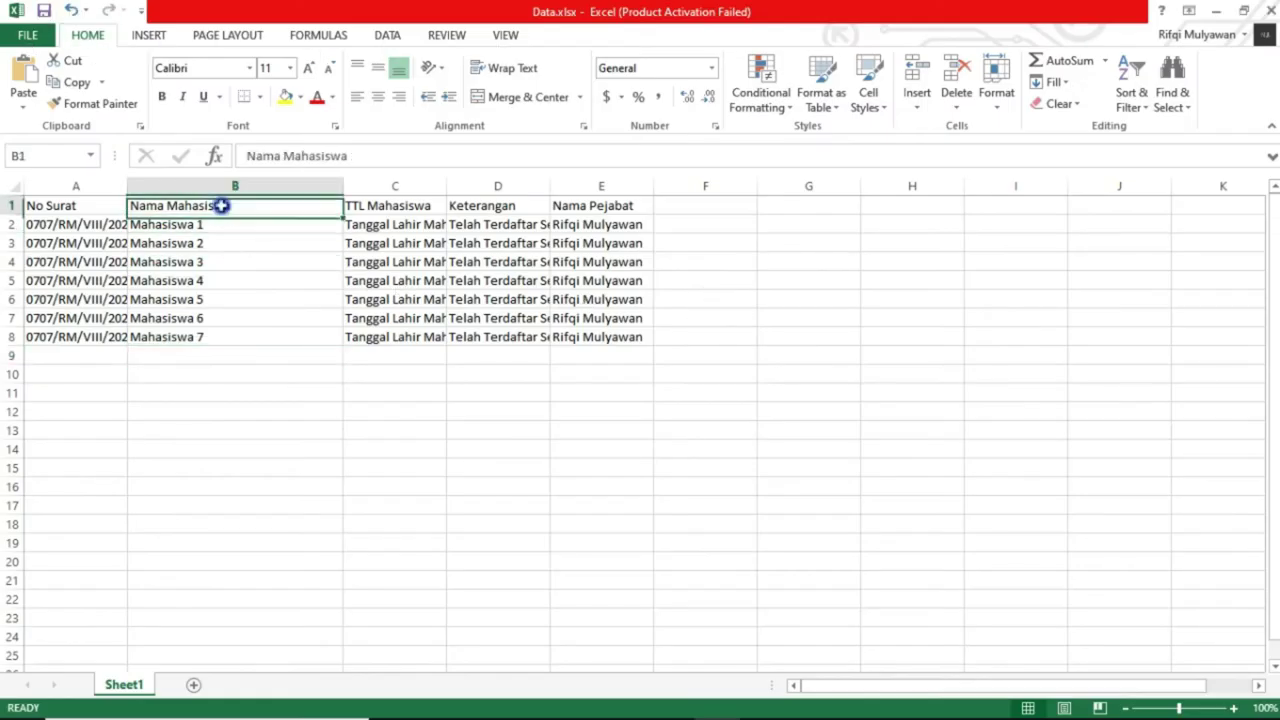
{"action": "double_click", "coordinate": [136, 205]}
{"action": "left_click_drag", "start_coordinate": [134, 205], "coordinate": [254, 206]}
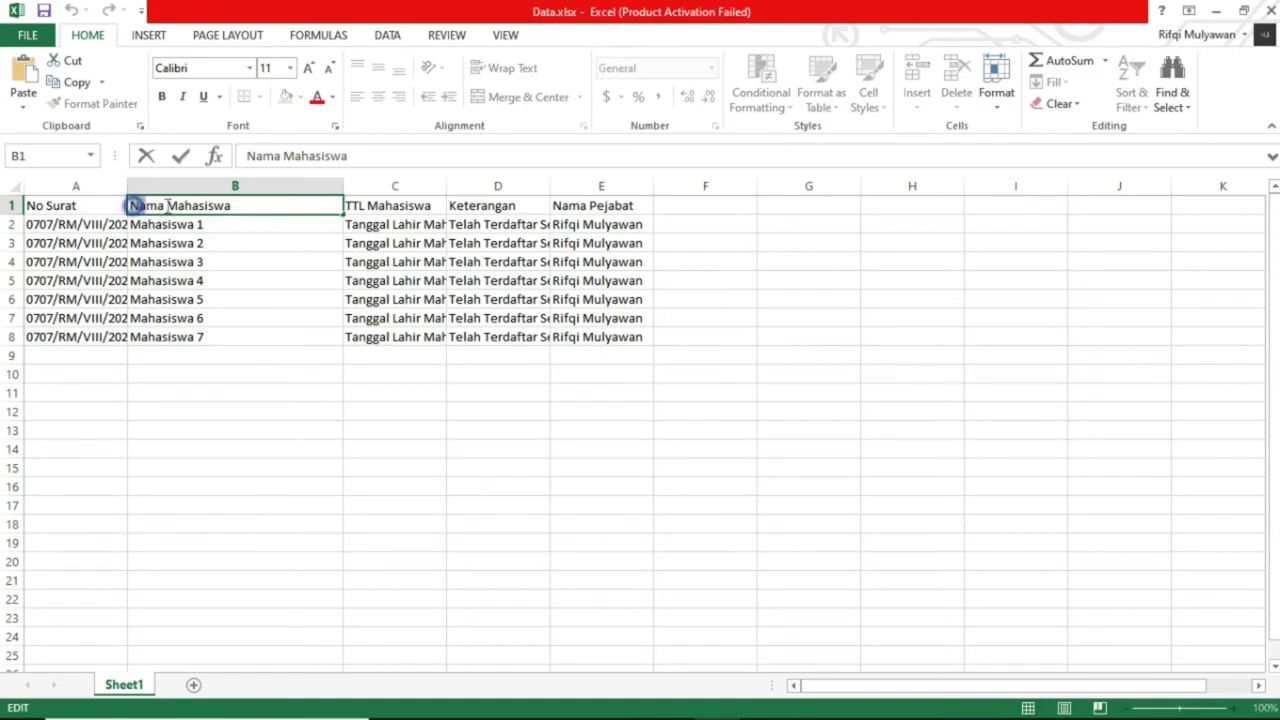
{"action": "left_click", "coordinate": [242, 229]}
{"action": "key", "text": "Escape"}
{"action": "key", "text": "alt+Tab"}
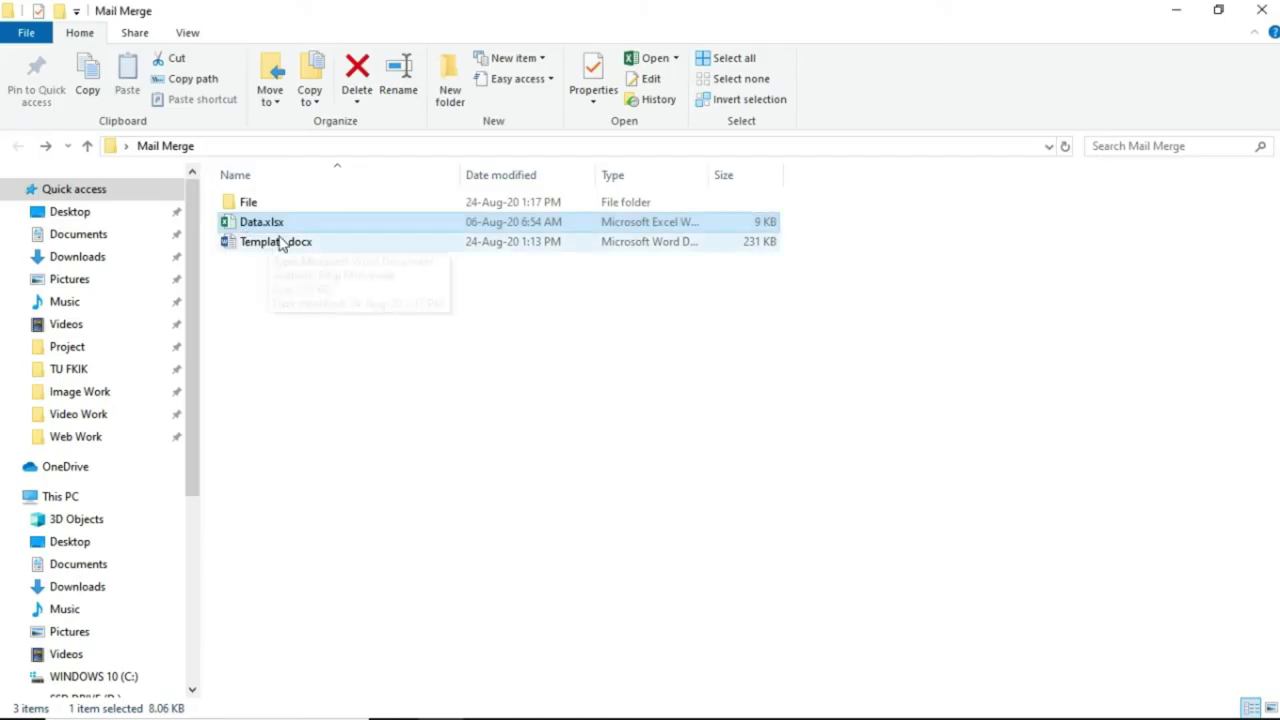
{"action": "key", "text": "alt+Tab"}
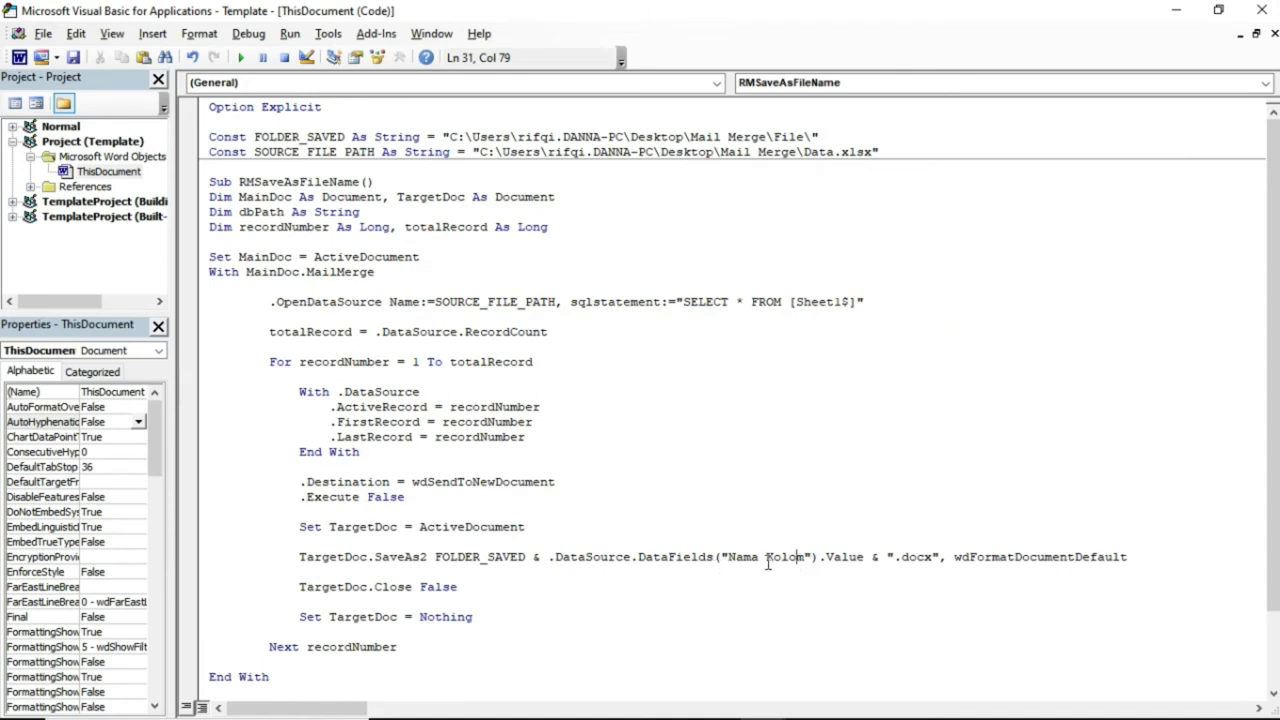
Step: Change DataFields("Nama Kolom") to DataFields("Nama_Mahasiswa") in the save line
{"action": "double_click", "coordinate": [769, 563]}
{"action": "key", "text": "BackSpace"}
{"action": "key", "text": "BackSpace"}
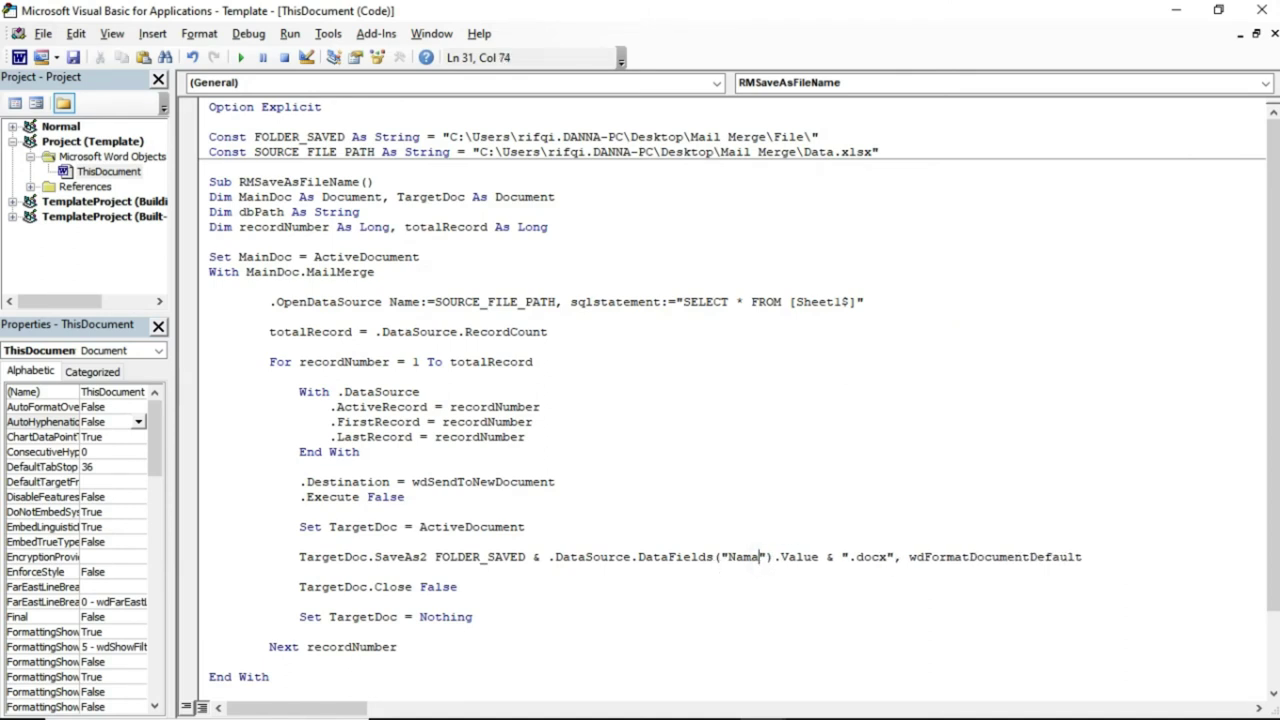
{"action": "type", "text": "_"}
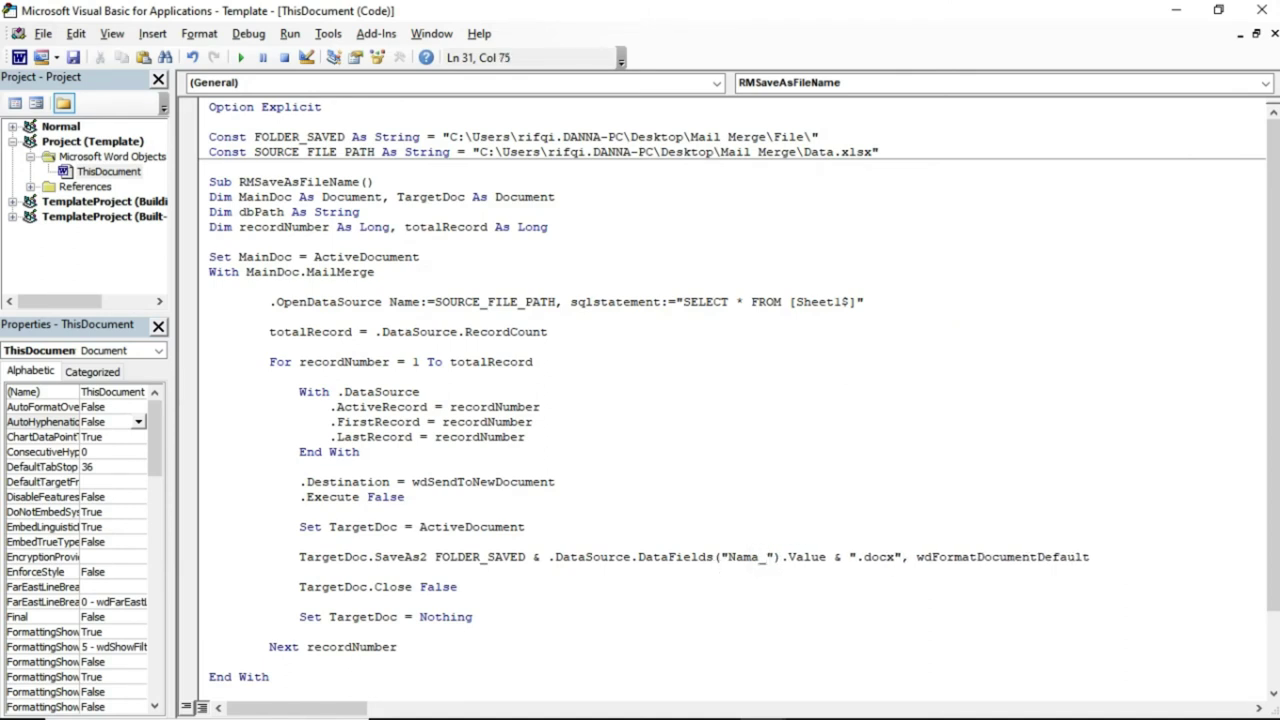
{"action": "type", "text": "Mahasis"}
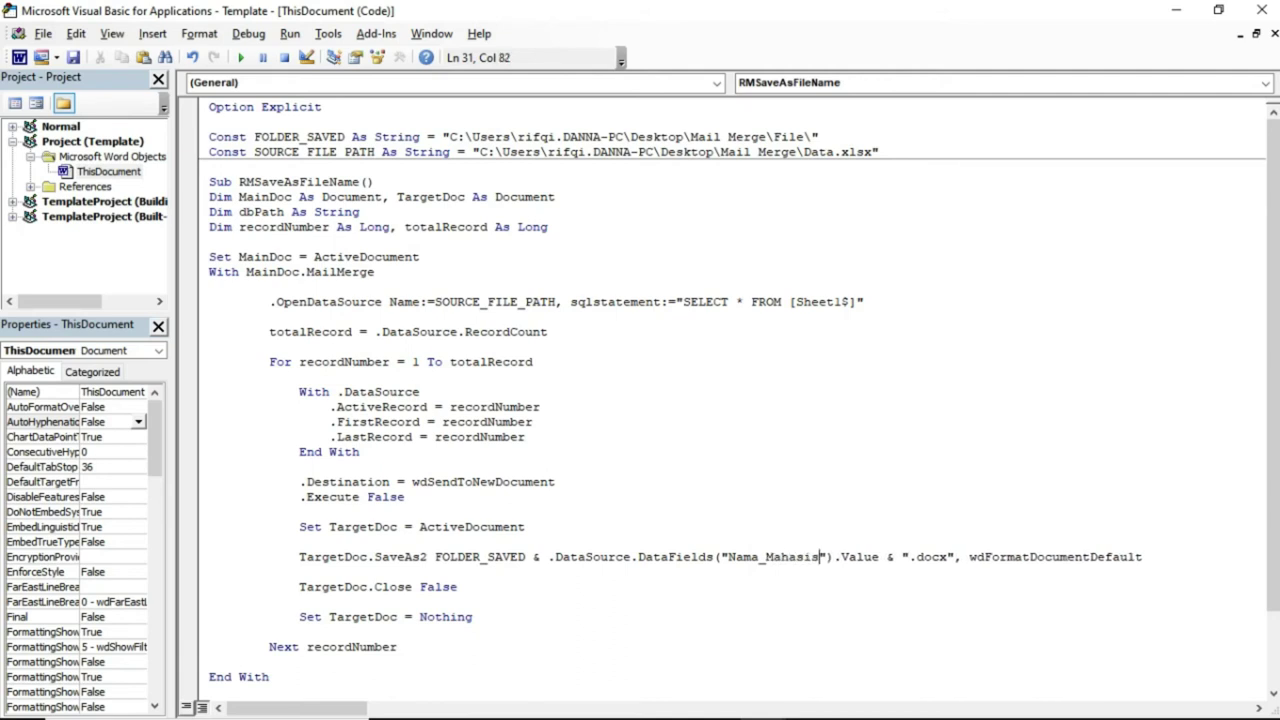
{"action": "type", "text": "wa"}
{"action": "left_click", "coordinate": [776, 558]}
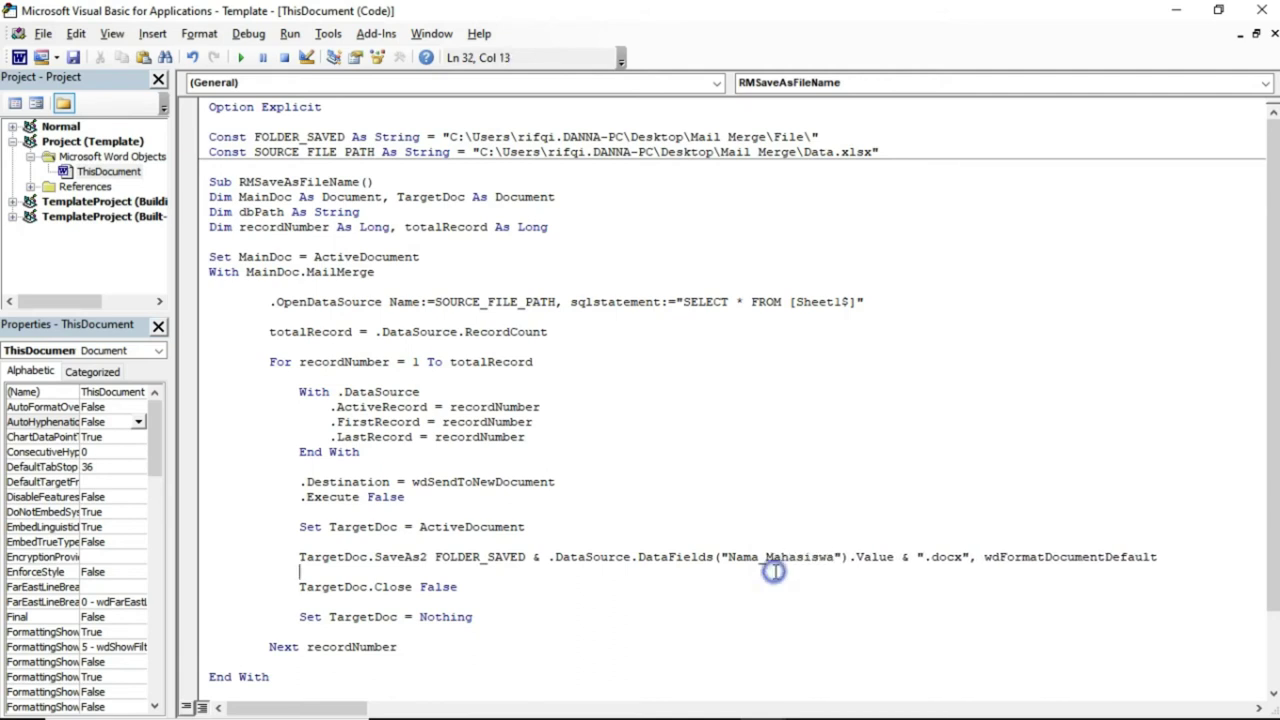
{"action": "left_click", "coordinate": [601, 557]}
Step: Save Template.docx as a macro-free document and close the VBA editor
{"action": "key", "text": "ctrl+s"}
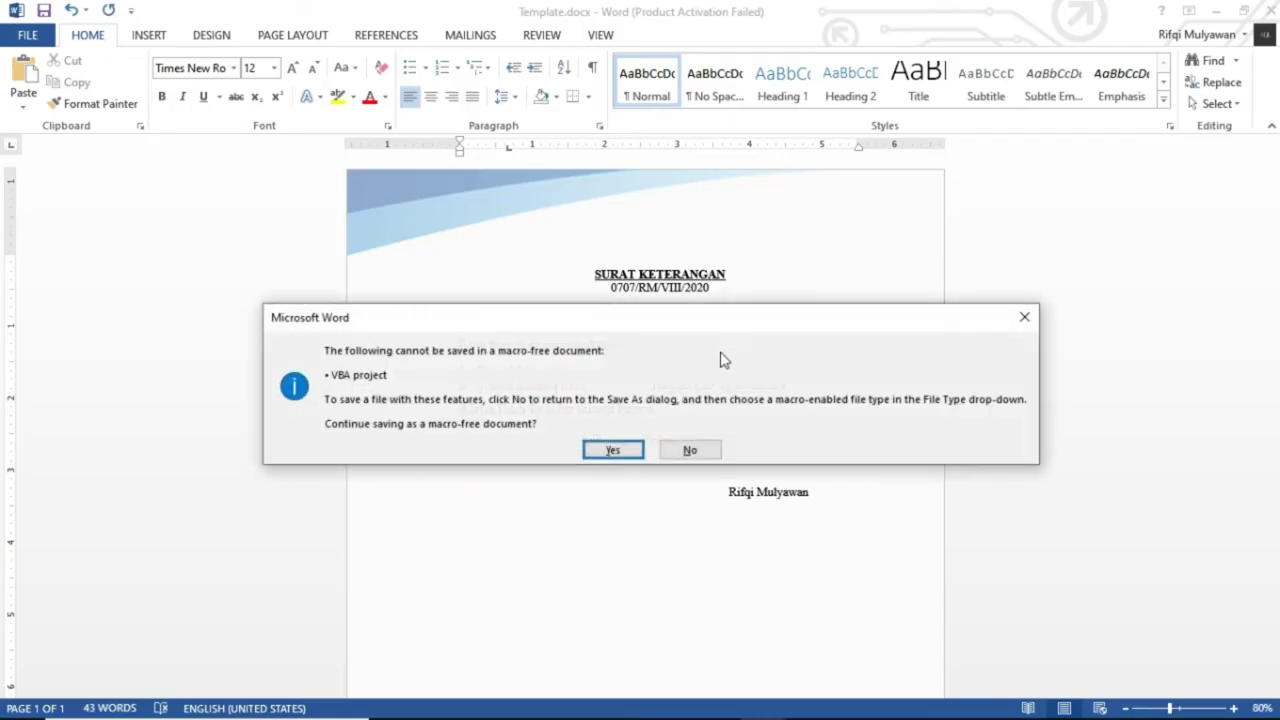
{"action": "left_click", "coordinate": [617, 451]}
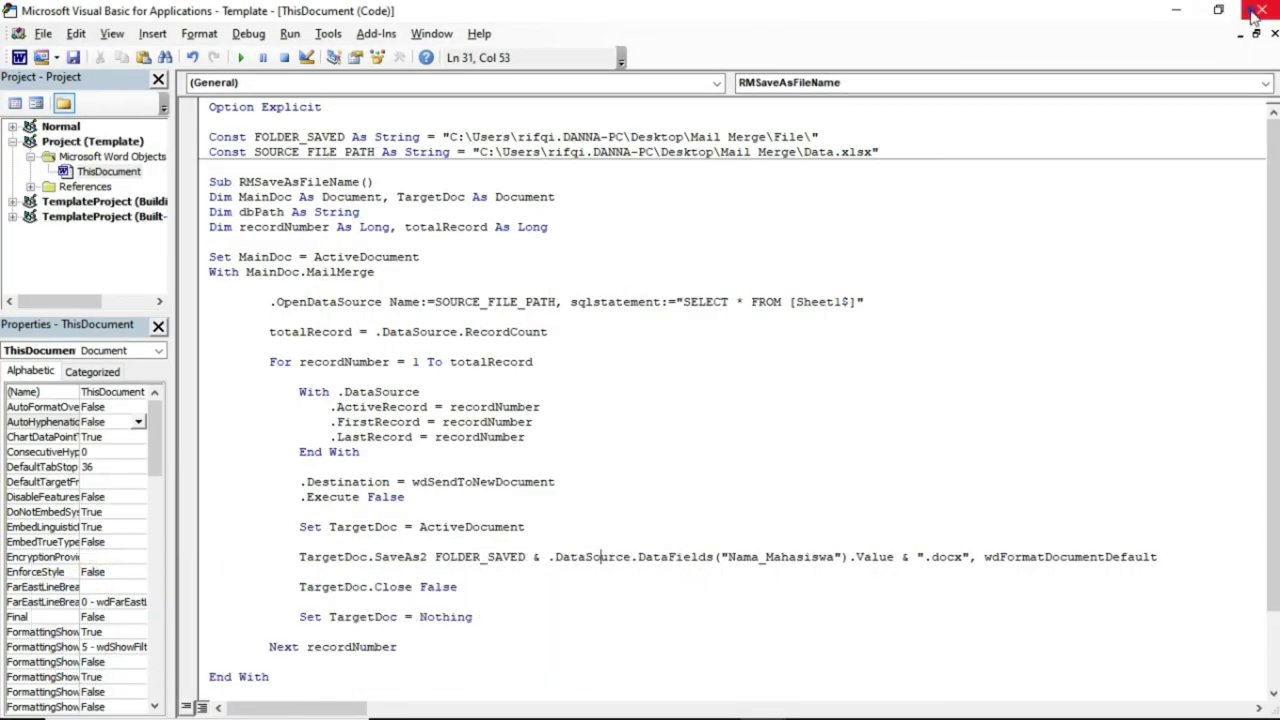
{"action": "left_click", "coordinate": [1262, 10]}
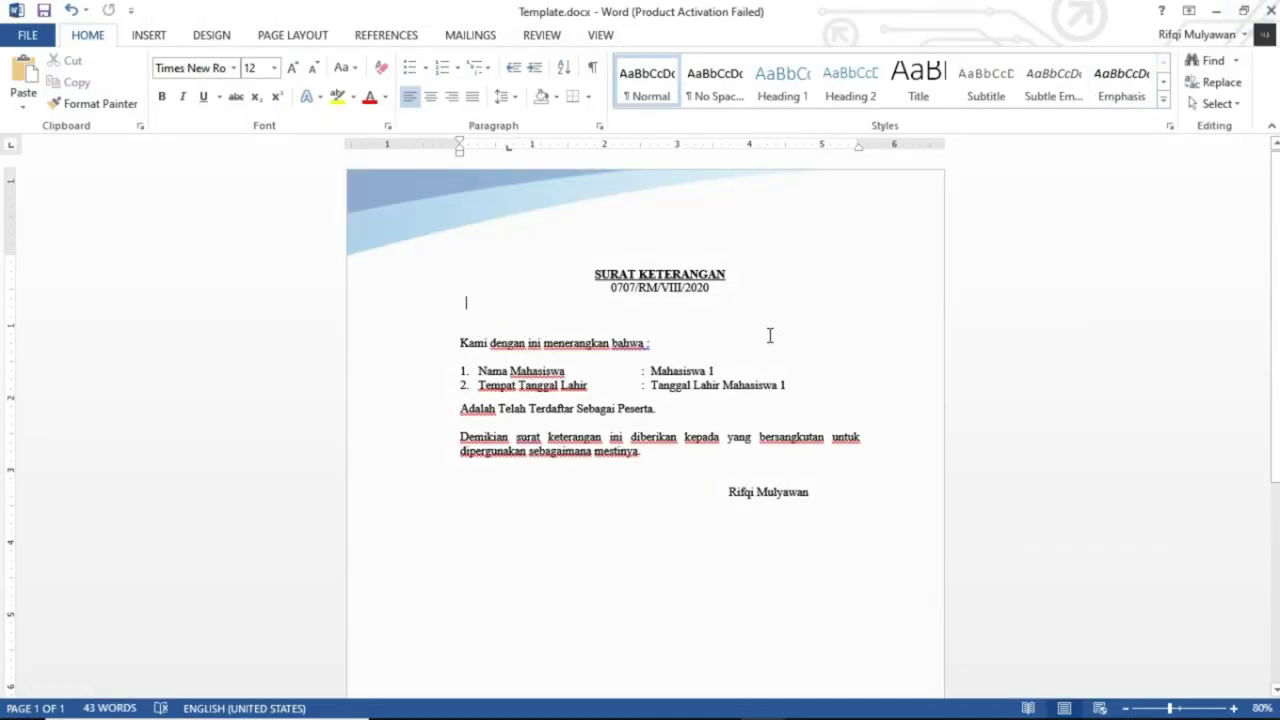
Step: Scroll through the Template.docx letter and switch to the VIEW ribbon
{"action": "scroll", "coordinate": [768, 340], "scroll_direction": "down", "scroll_amount": 3}
{"action": "scroll", "coordinate": [767, 342], "scroll_direction": "down", "scroll_amount": 3}
{"action": "scroll", "coordinate": [766, 342], "scroll_direction": "down", "scroll_amount": 2}
{"action": "scroll", "coordinate": [765, 341], "scroll_direction": "up", "scroll_amount": 6}
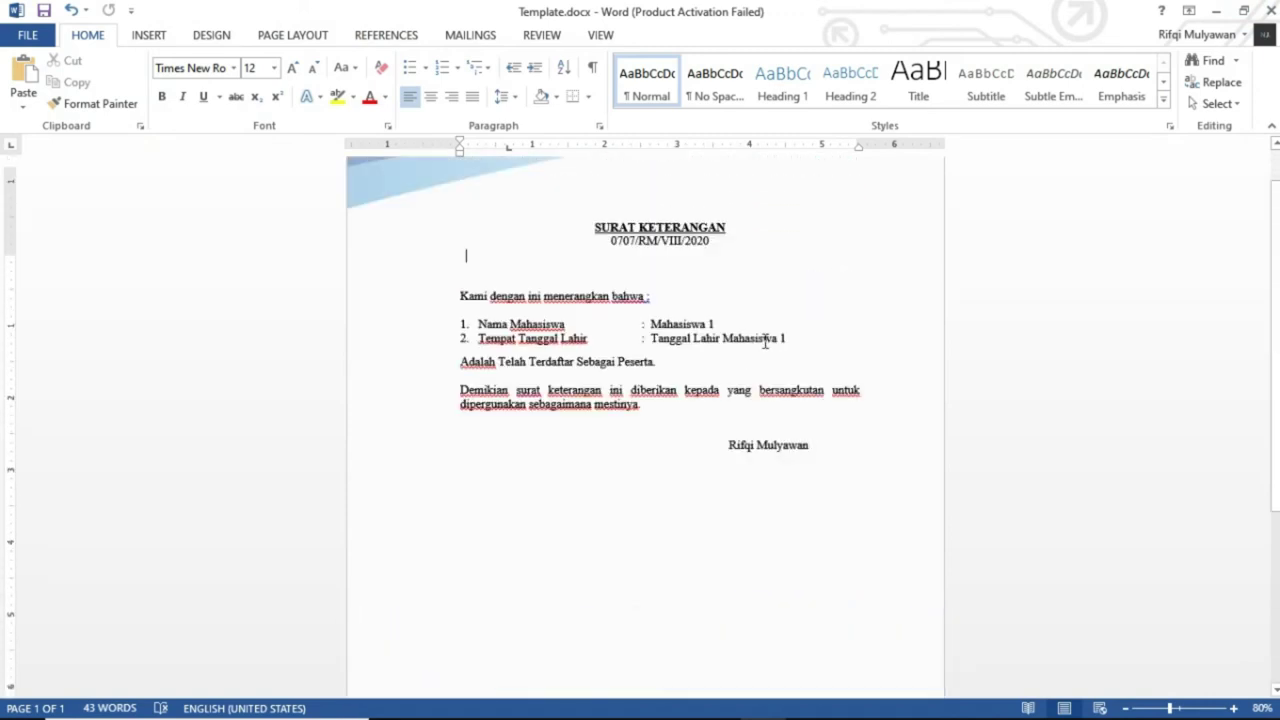
{"action": "scroll", "coordinate": [765, 341], "scroll_direction": "up", "scroll_amount": 1}
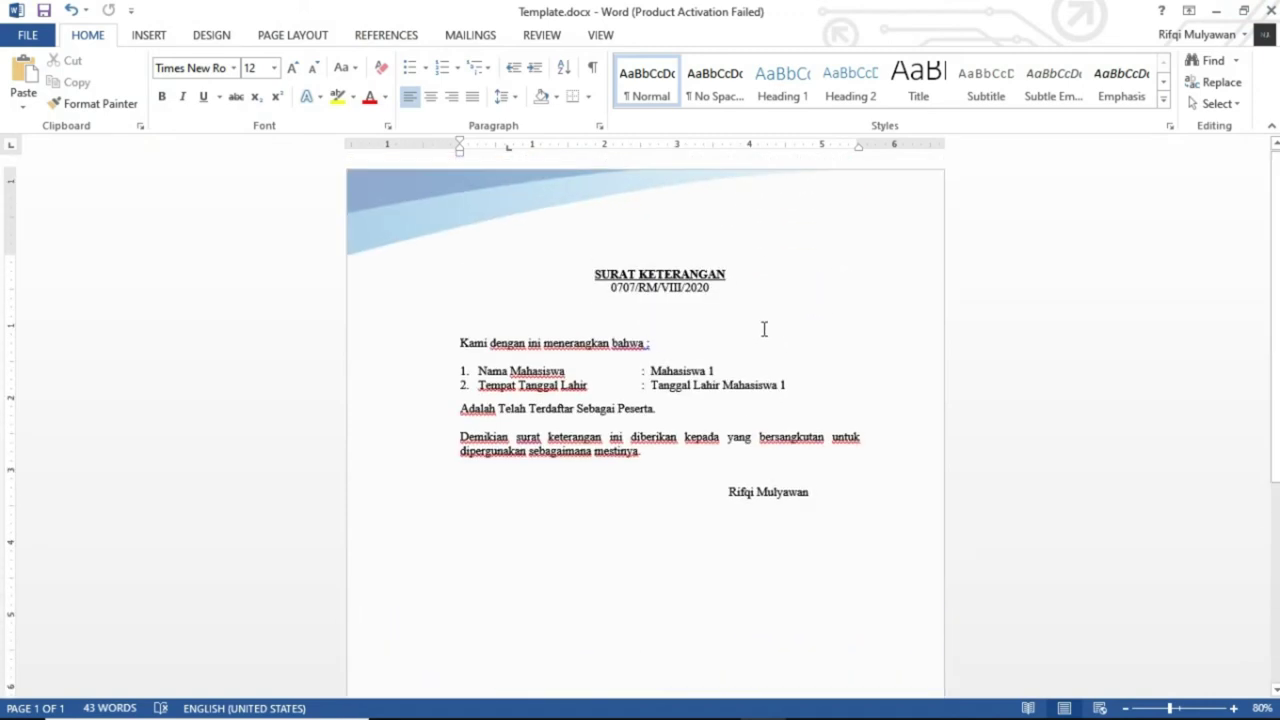
{"action": "left_click", "coordinate": [601, 36]}
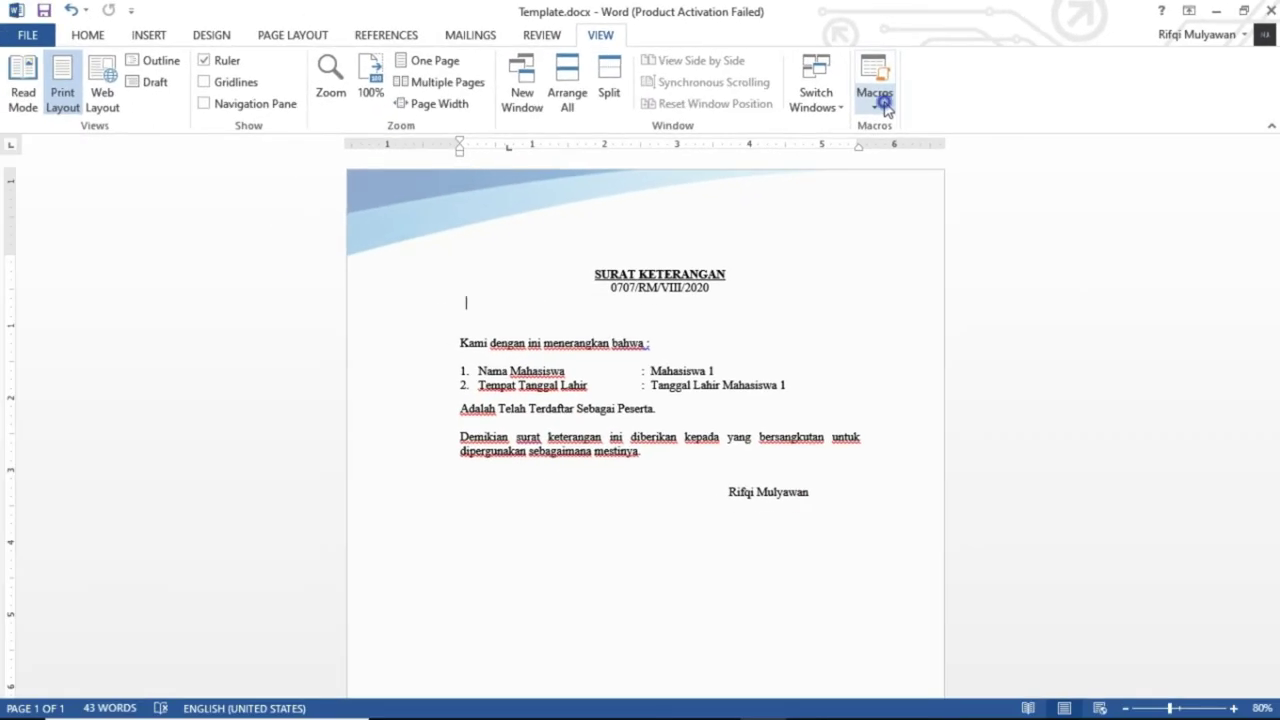
Step: Run the RMSaveAsFileName macro from the View Macros list
{"action": "left_click", "coordinate": [879, 108]}
{"action": "left_click", "coordinate": [920, 128]}
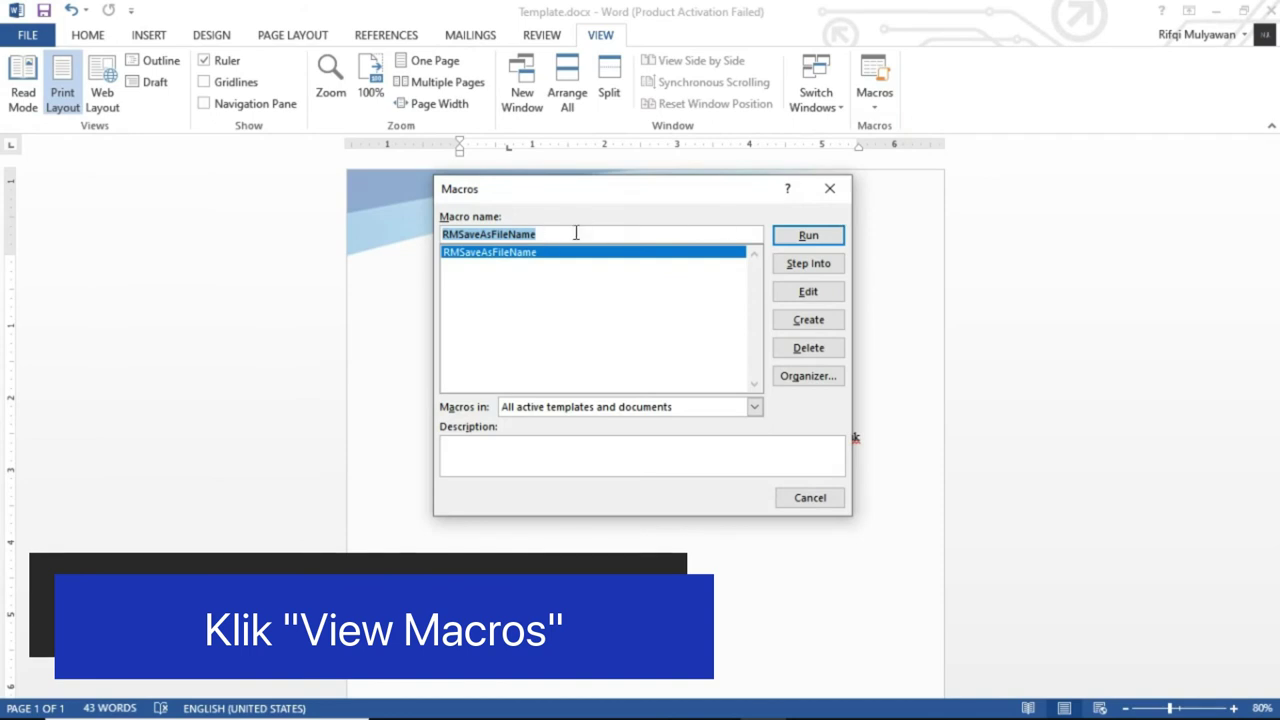
{"action": "left_click", "coordinate": [573, 233]}
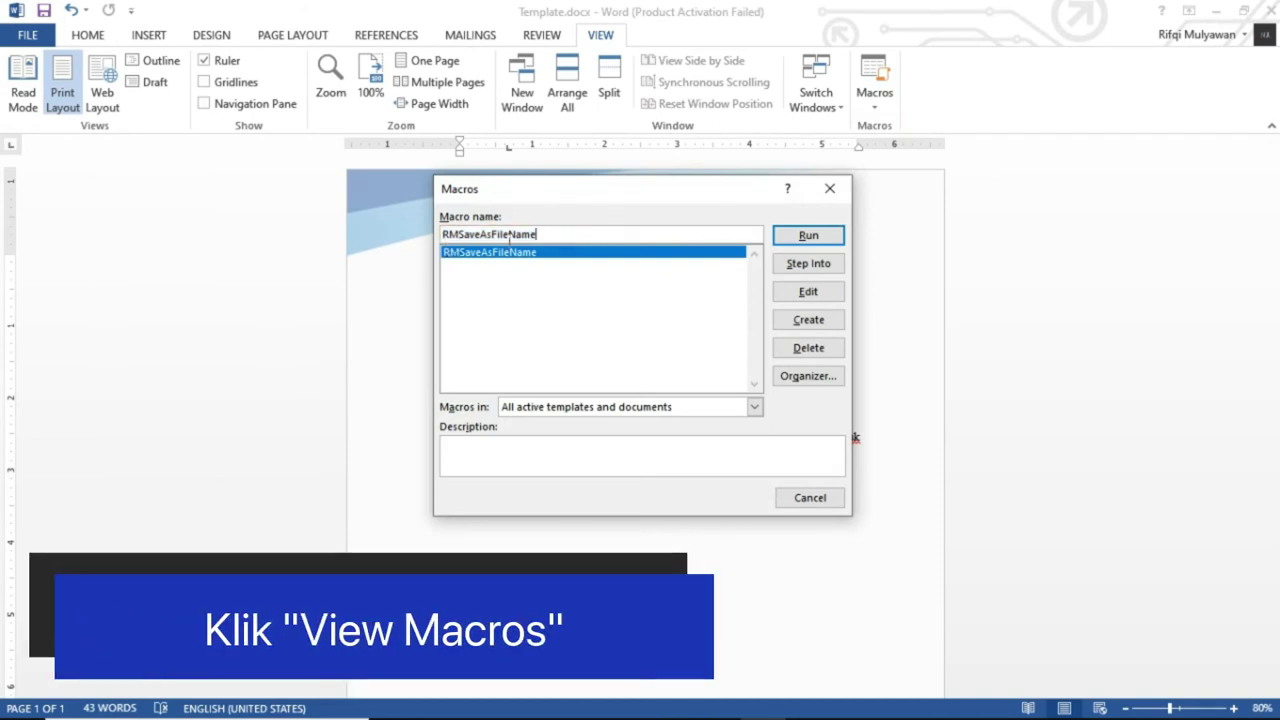
{"action": "left_click", "coordinate": [812, 237]}
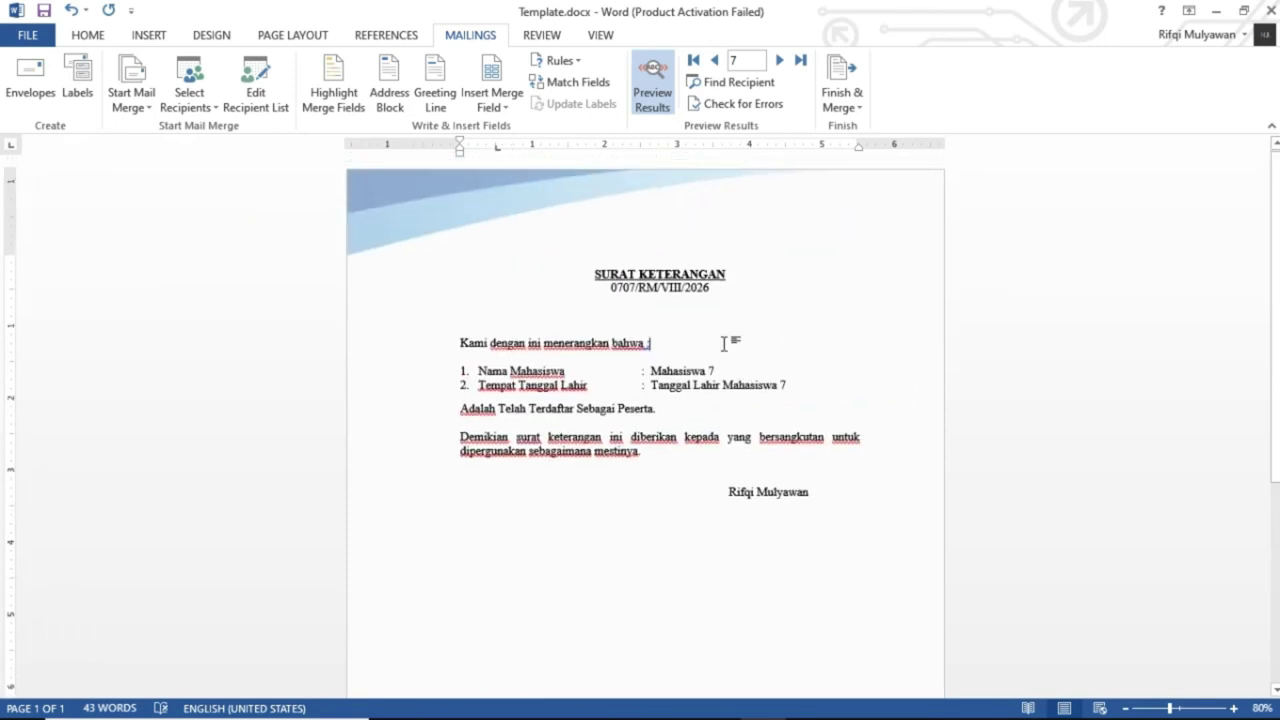
Step: Open Mahasiswa 1.docx from the File folder inside the Mail Merge folder
{"action": "key", "text": "alt+Tab"}
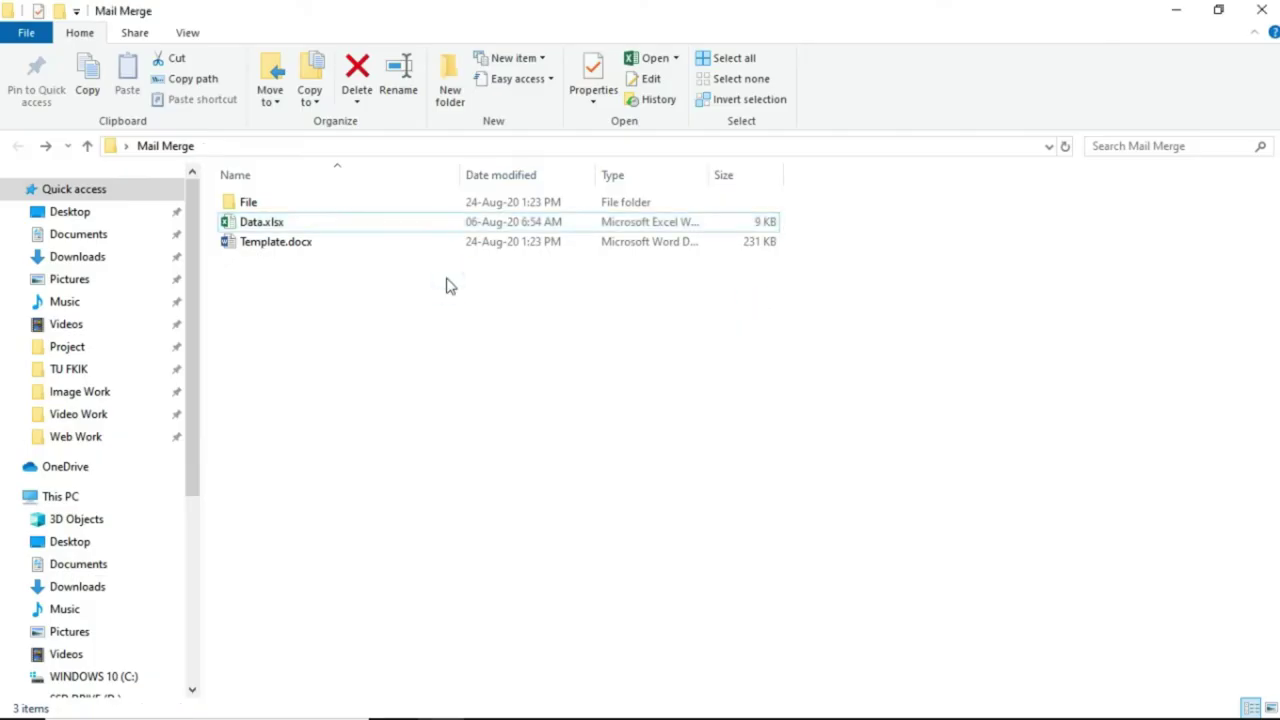
{"action": "left_click", "coordinate": [449, 285]}
{"action": "double_click", "coordinate": [272, 205]}
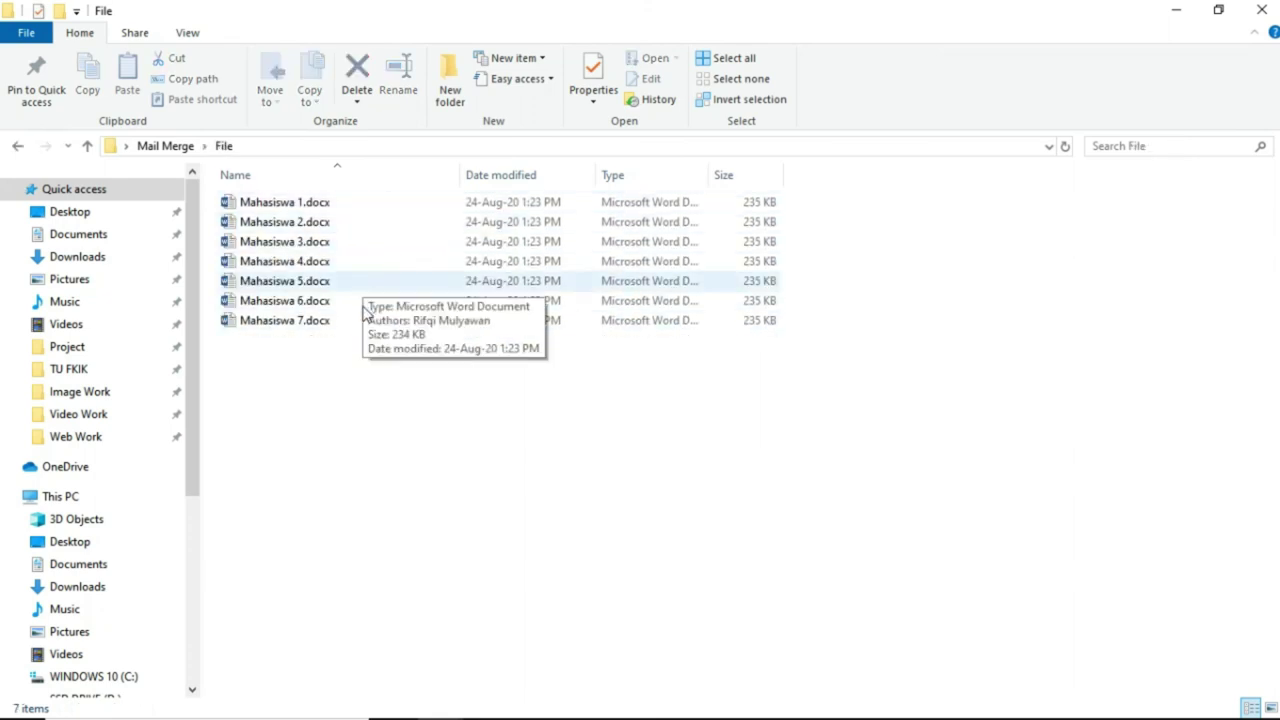
{"action": "left_click", "coordinate": [304, 204]}
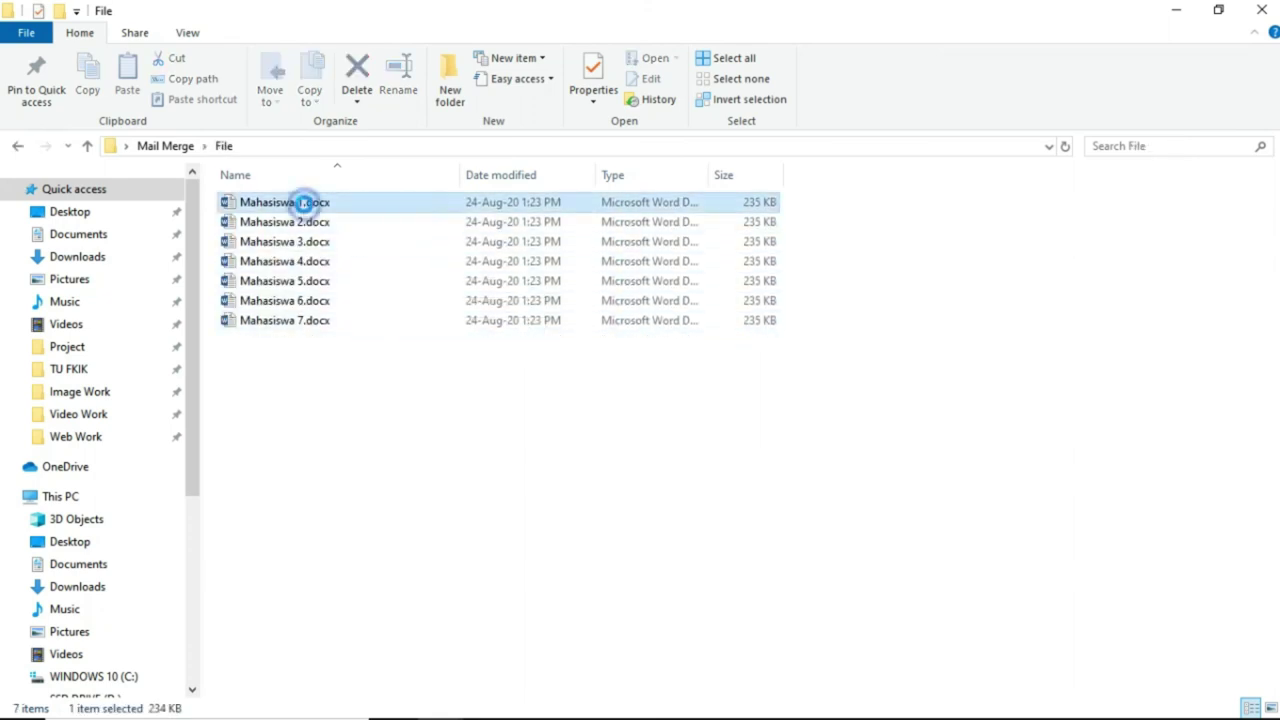
{"action": "double_click", "coordinate": [310, 204]}
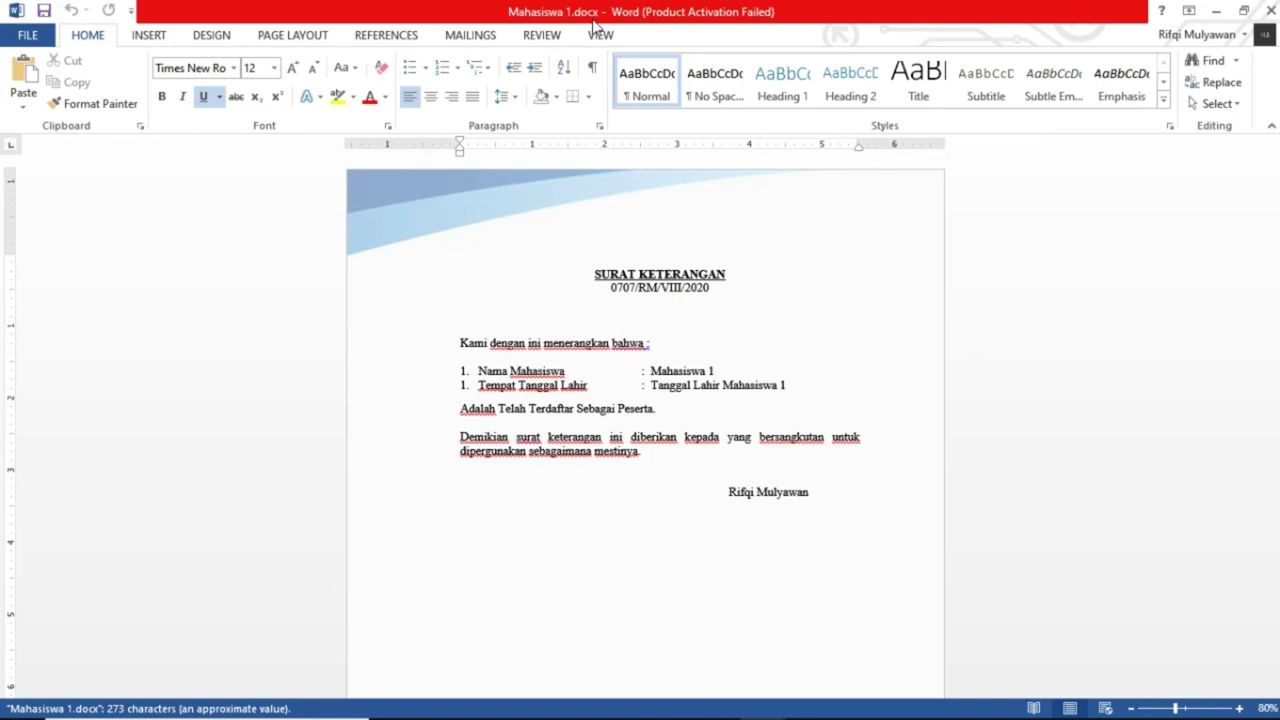
Step: Review the Mahasiswa 1.docx letter, then close it to return to Template.docx
{"action": "scroll", "coordinate": [566, 446], "scroll_direction": "down", "scroll_amount": 2}
{"action": "scroll", "coordinate": [566, 443], "scroll_direction": "down", "scroll_amount": 3}
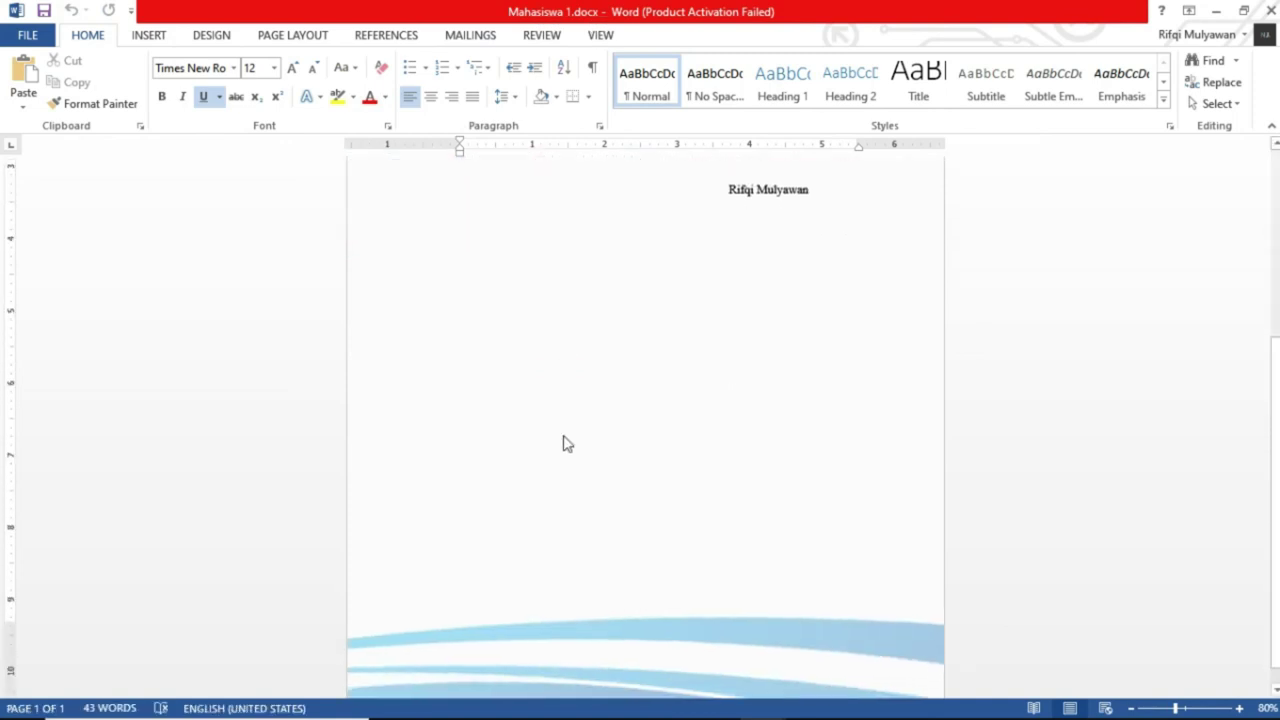
{"action": "scroll", "coordinate": [565, 437], "scroll_direction": "up", "scroll_amount": 2}
{"action": "scroll", "coordinate": [566, 440], "scroll_direction": "up", "scroll_amount": 3}
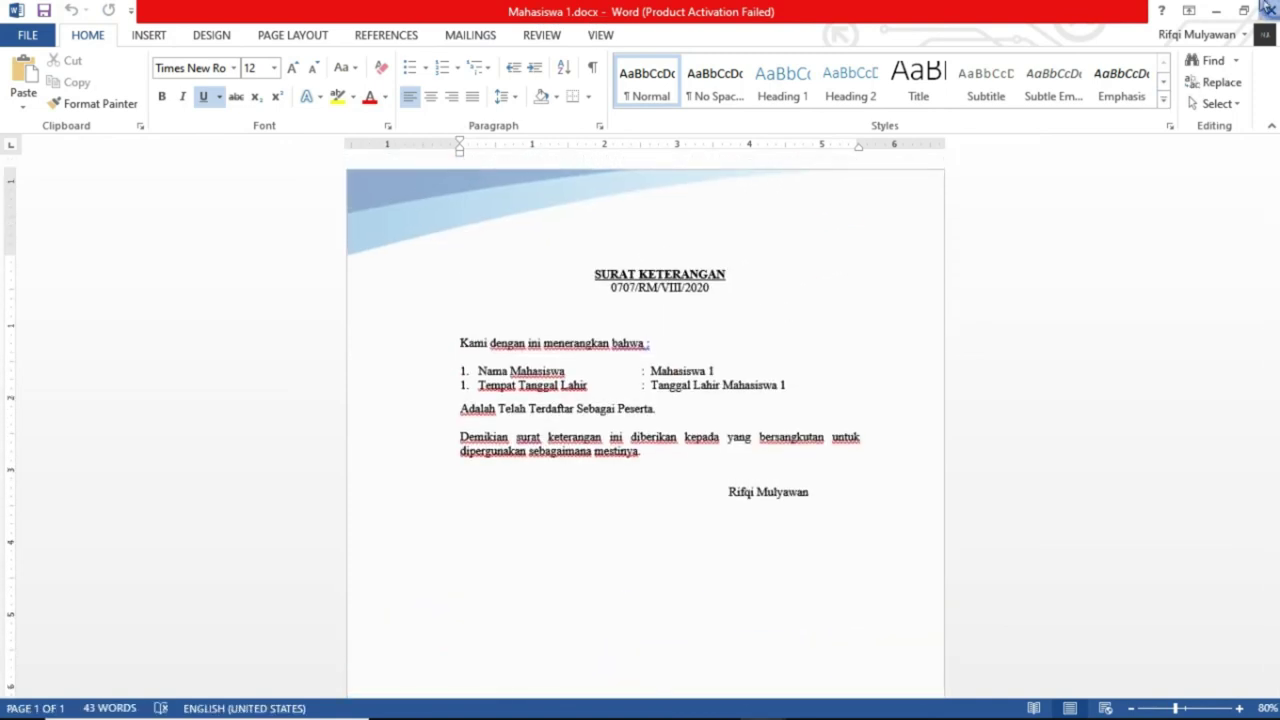
{"action": "left_click", "coordinate": [1268, 8]}
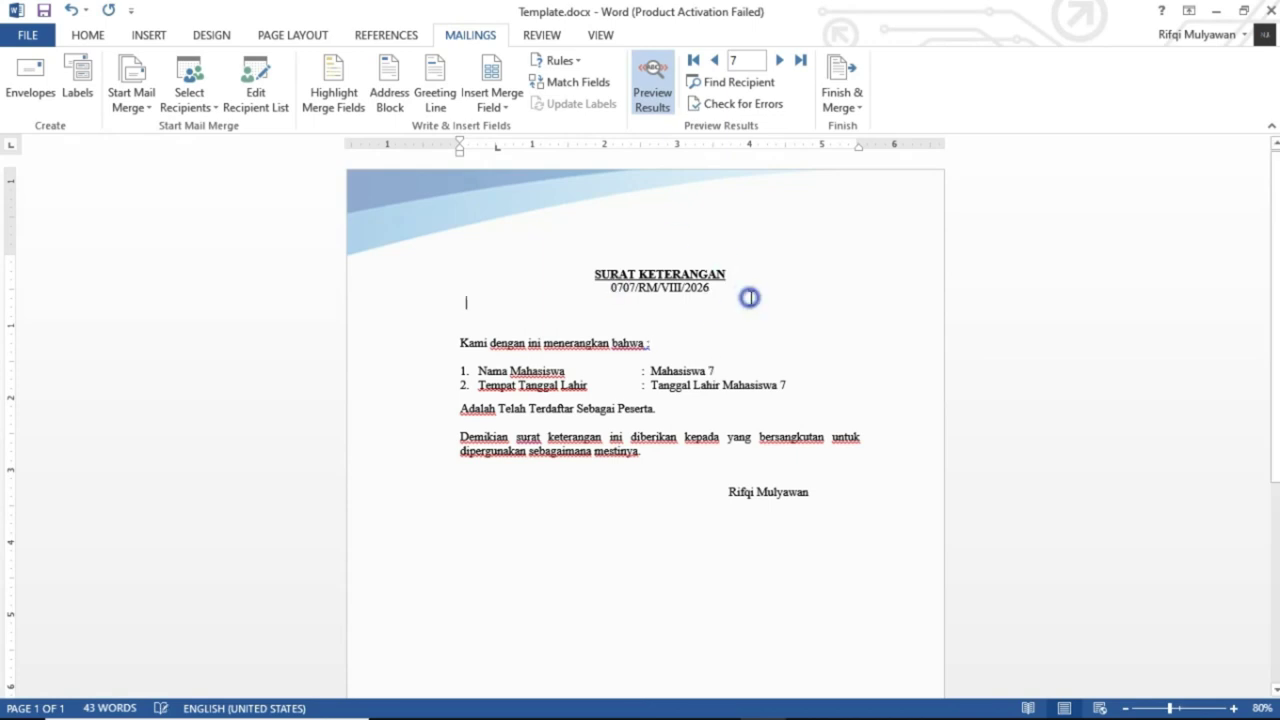
{"action": "scroll", "coordinate": [757, 329], "scroll_direction": "down", "scroll_amount": 5}
{"action": "scroll", "coordinate": [754, 329], "scroll_direction": "up", "scroll_amount": 5}
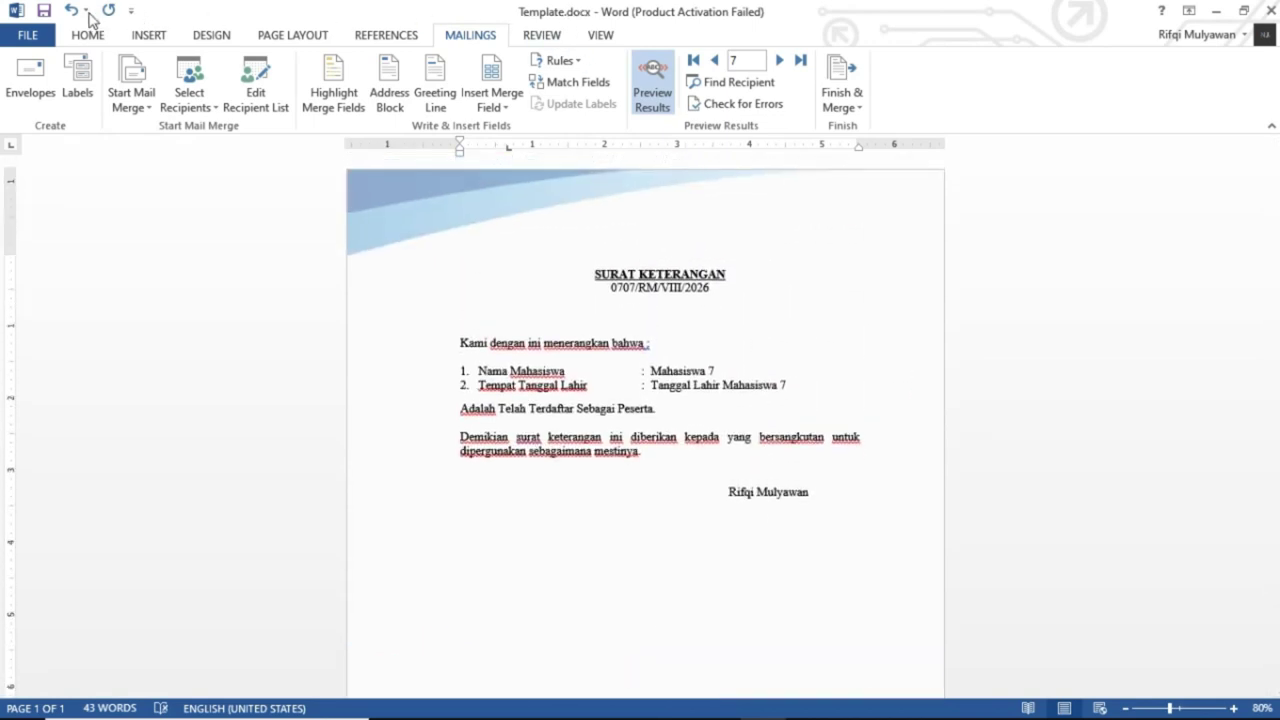
Step: Save the template to the Mail Merge folder as a Word Macro-Enabled Document, Template.docm
{"action": "left_click", "coordinate": [24, 38]}
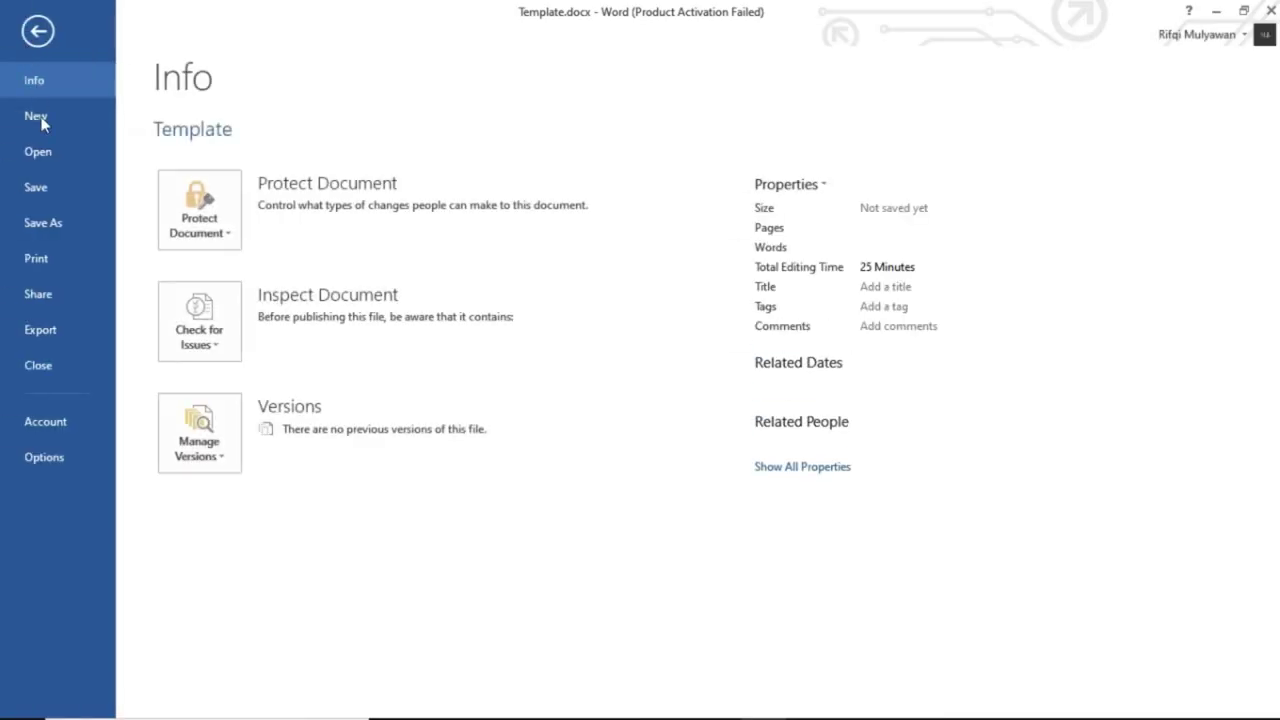
{"action": "left_click", "coordinate": [61, 224]}
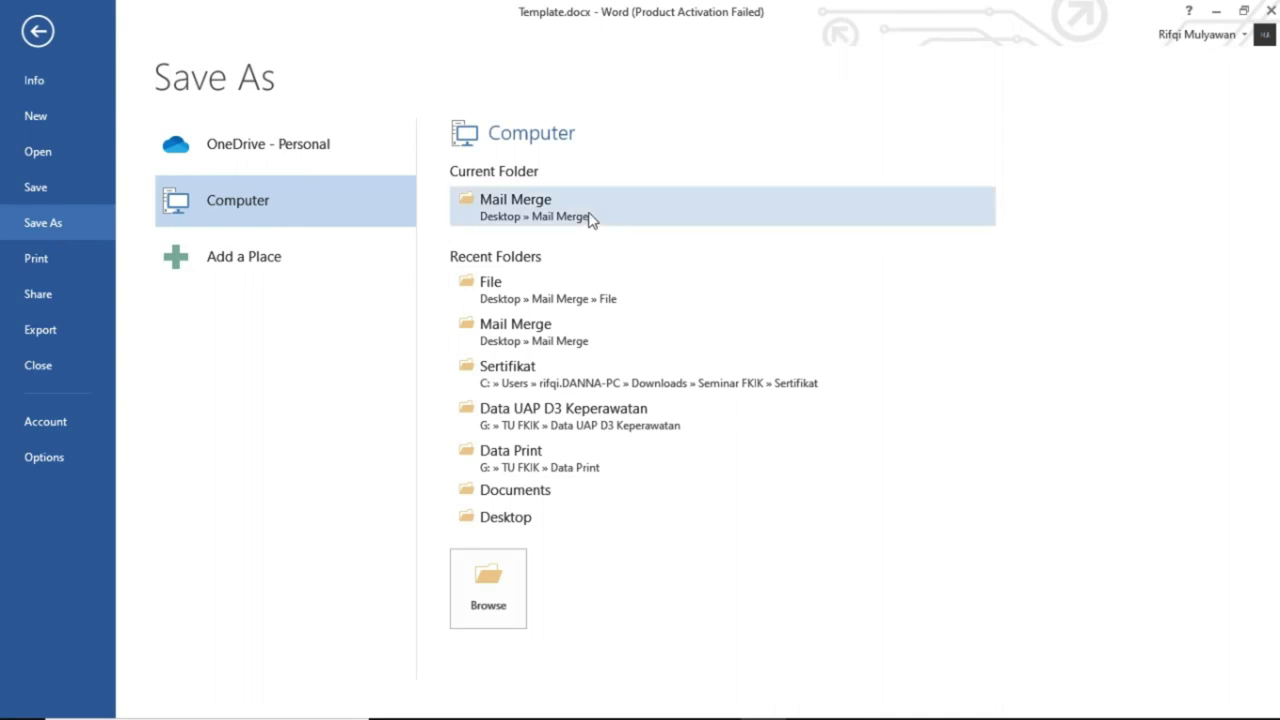
{"action": "left_click", "coordinate": [598, 219]}
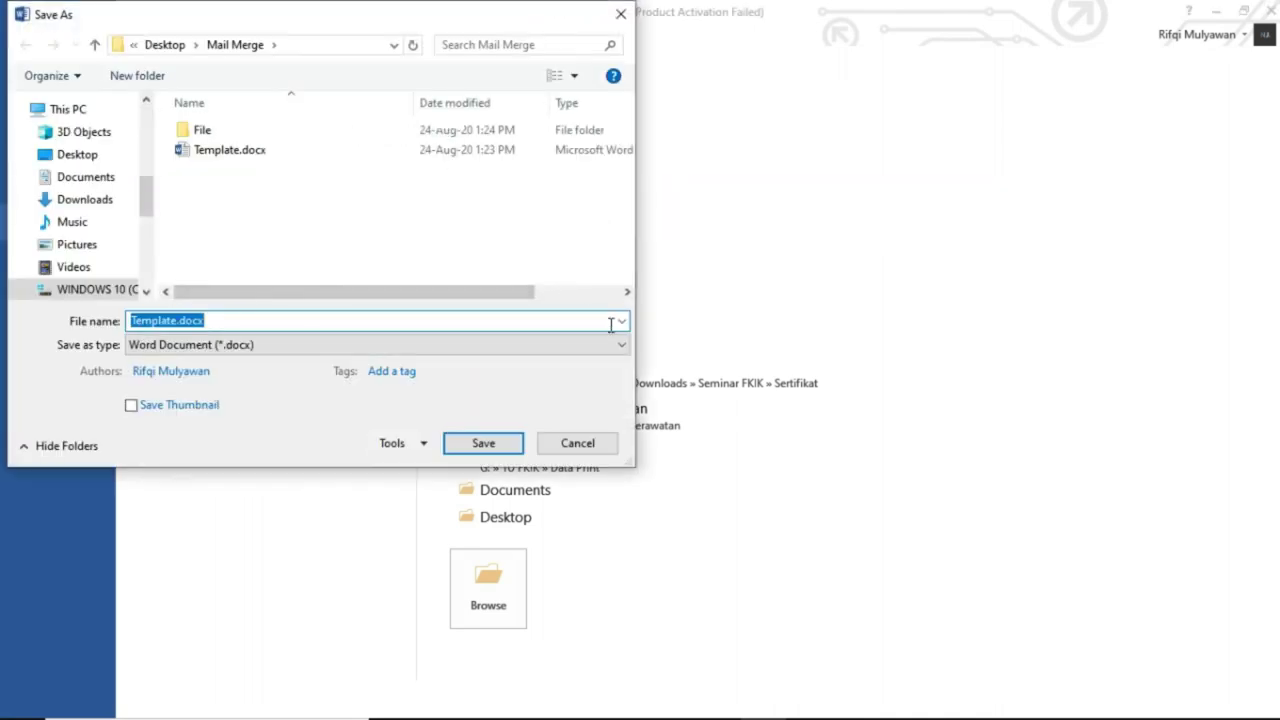
{"action": "left_click", "coordinate": [312, 344]}
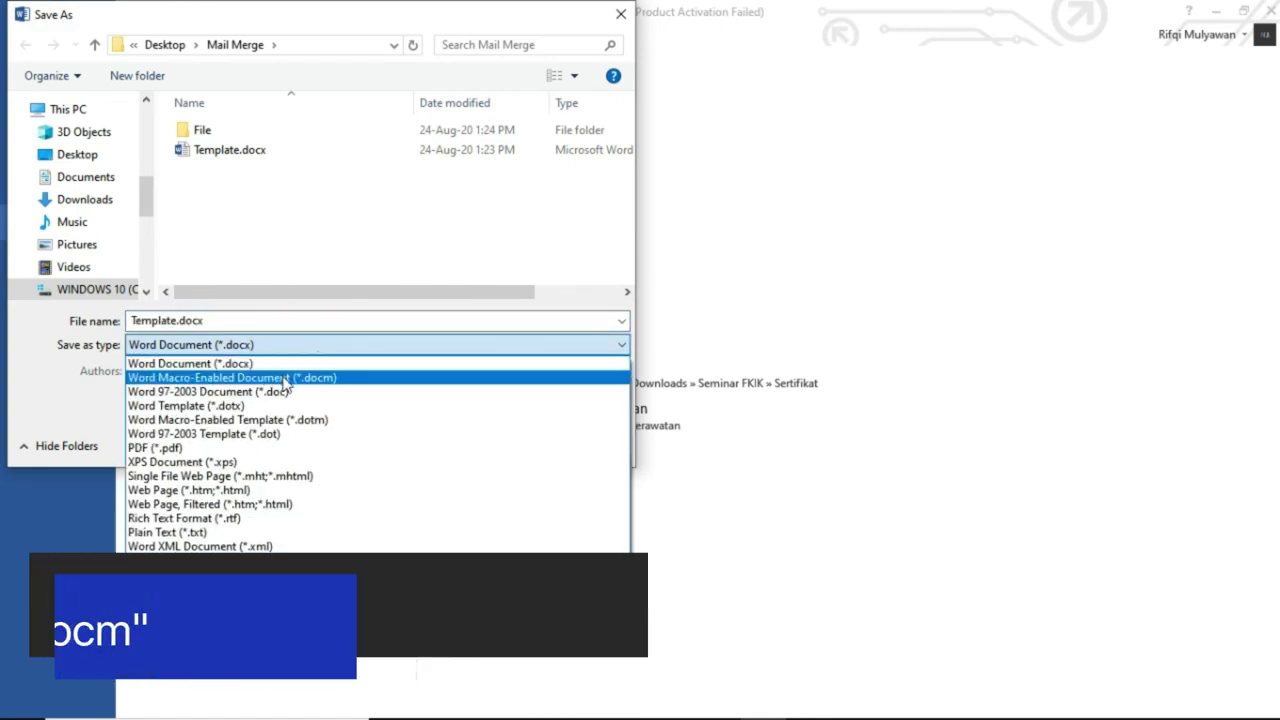
{"action": "left_click", "coordinate": [288, 378]}
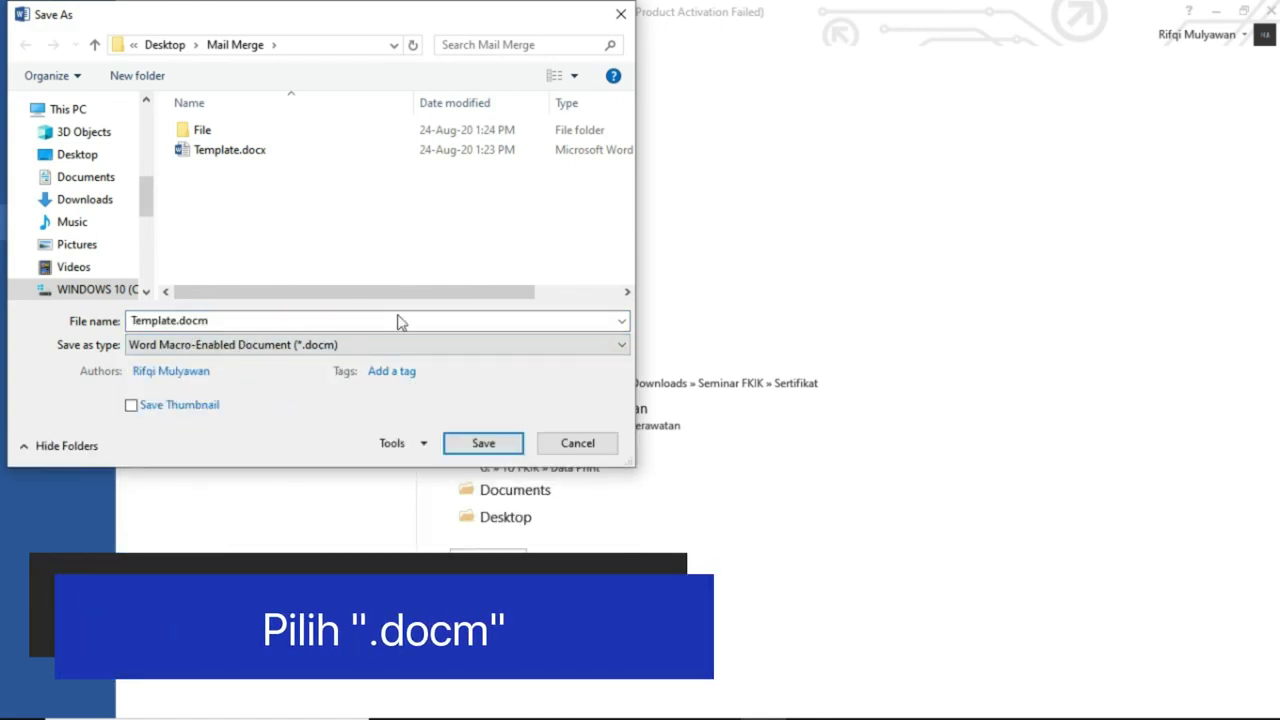
{"action": "left_click", "coordinate": [478, 442]}
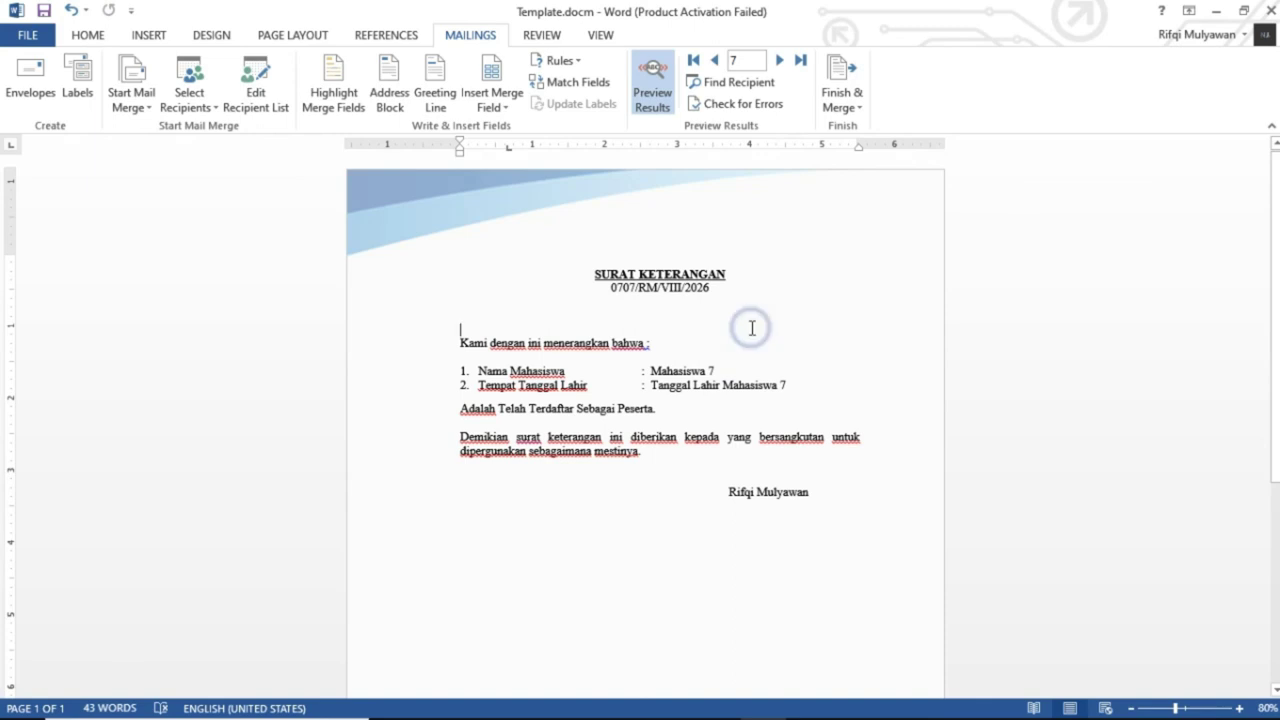
{"action": "scroll", "coordinate": [752, 328], "scroll_direction": "down", "scroll_amount": 3}
{"action": "scroll", "coordinate": [754, 329], "scroll_direction": "down", "scroll_amount": 4}
{"action": "scroll", "coordinate": [754, 329], "scroll_direction": "up", "scroll_amount": 3}
{"action": "scroll", "coordinate": [758, 328], "scroll_direction": "up", "scroll_amount": 3}
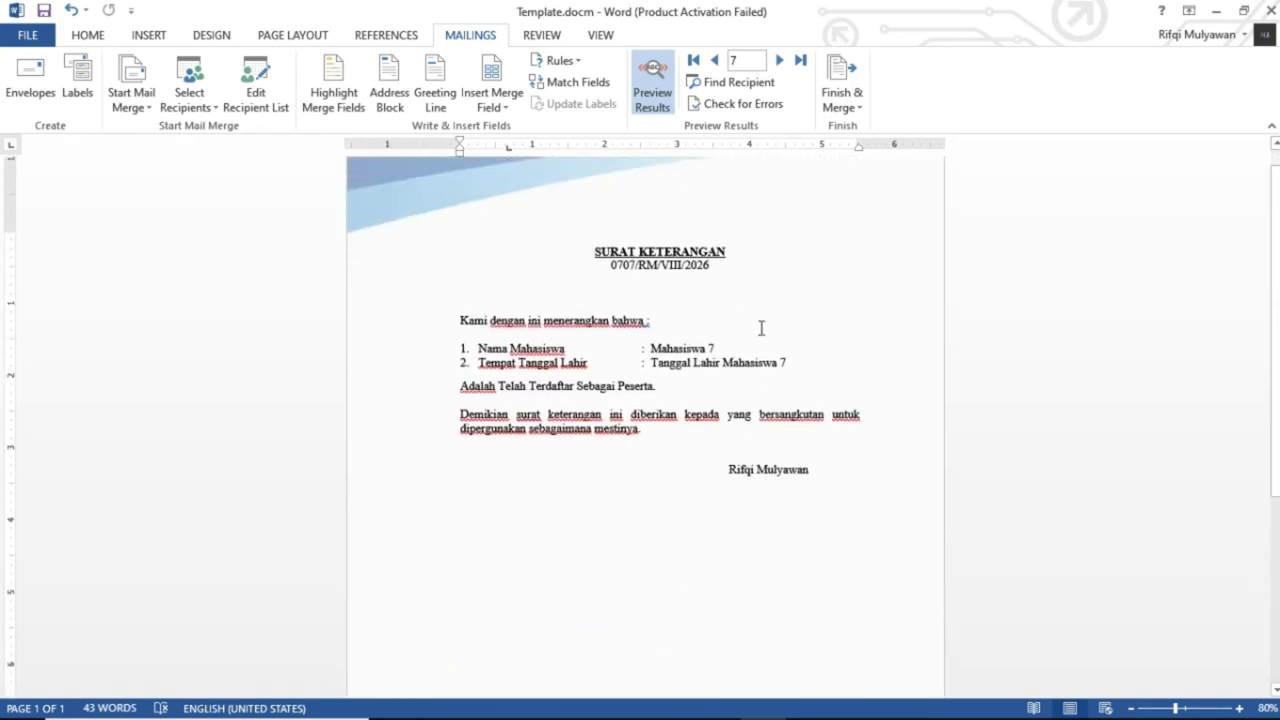
{"action": "scroll", "coordinate": [761, 328], "scroll_direction": "up", "scroll_amount": 2}
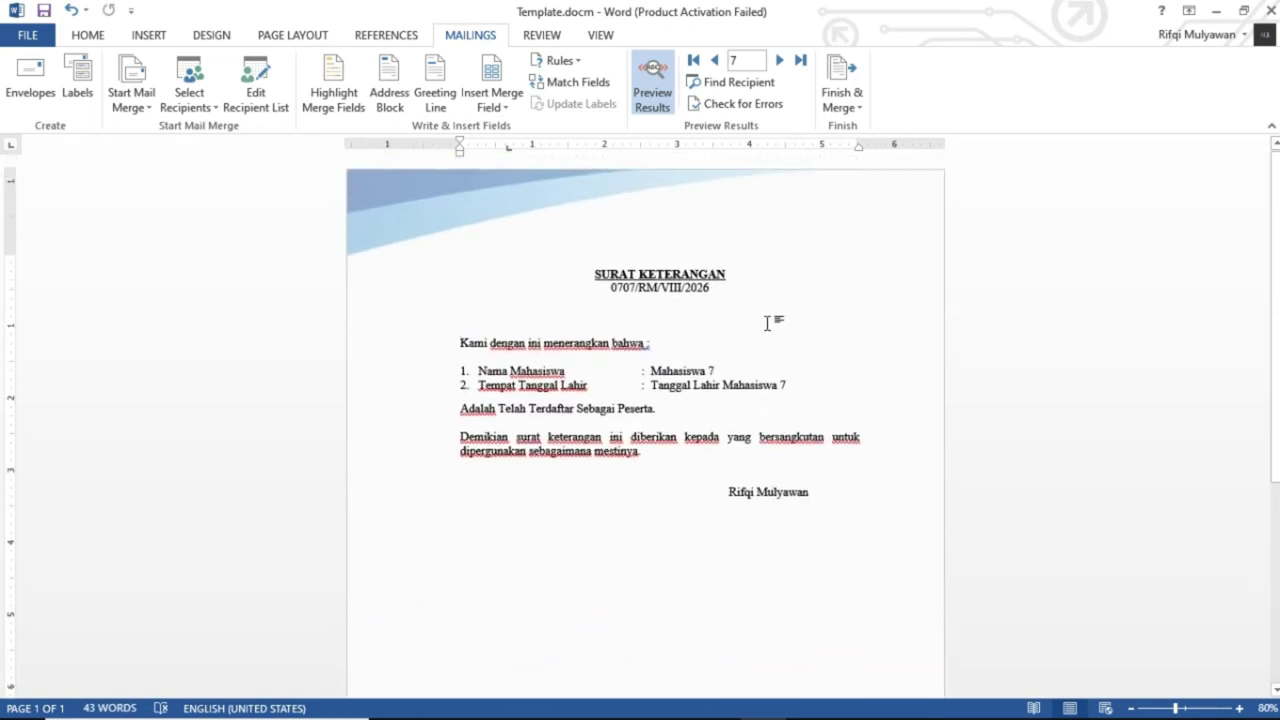
{"action": "key", "text": "alt+Tab"}
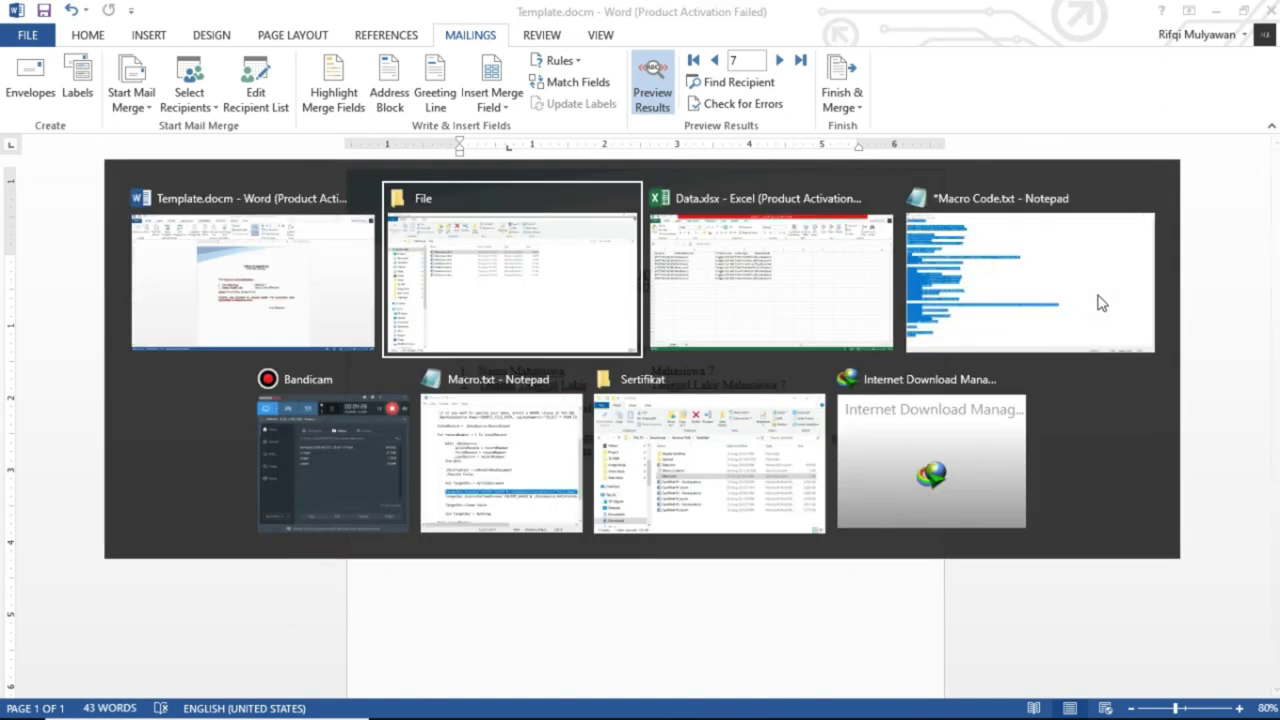
{"action": "key", "text": "alt+Tab"}
{"action": "key", "text": "alt+Tab"}
{"action": "key", "text": "alt+Tab"}
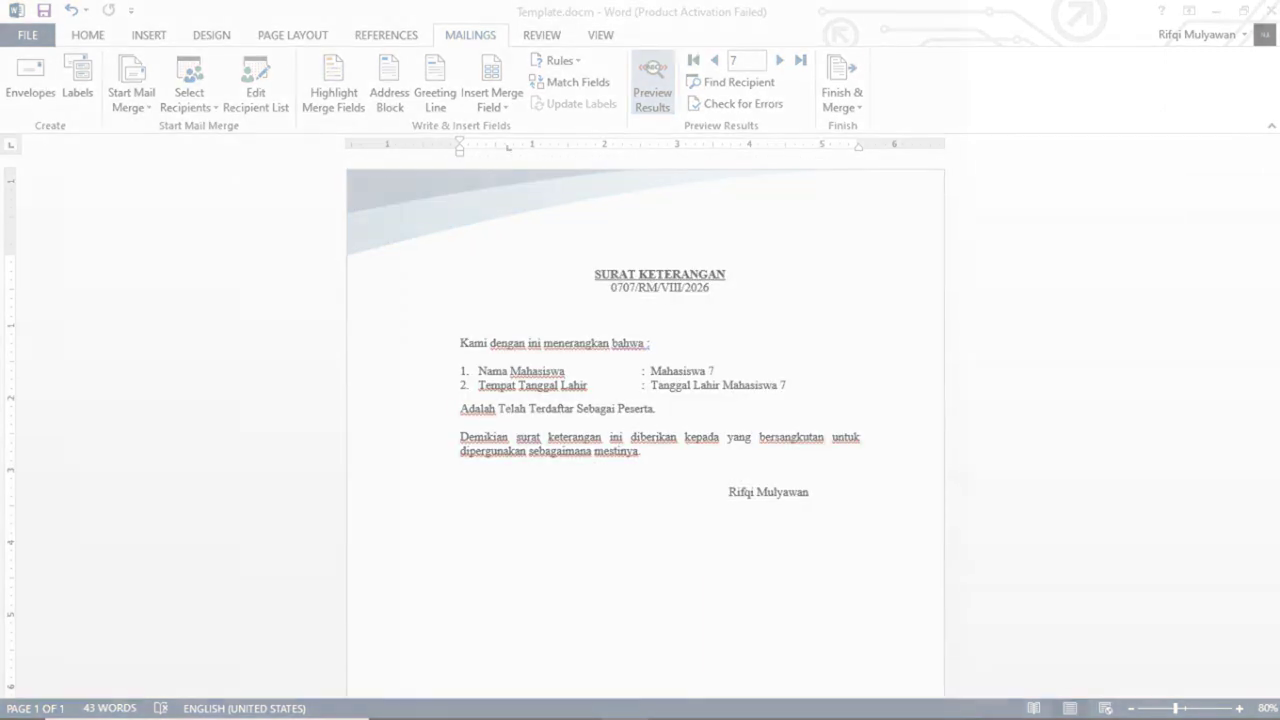